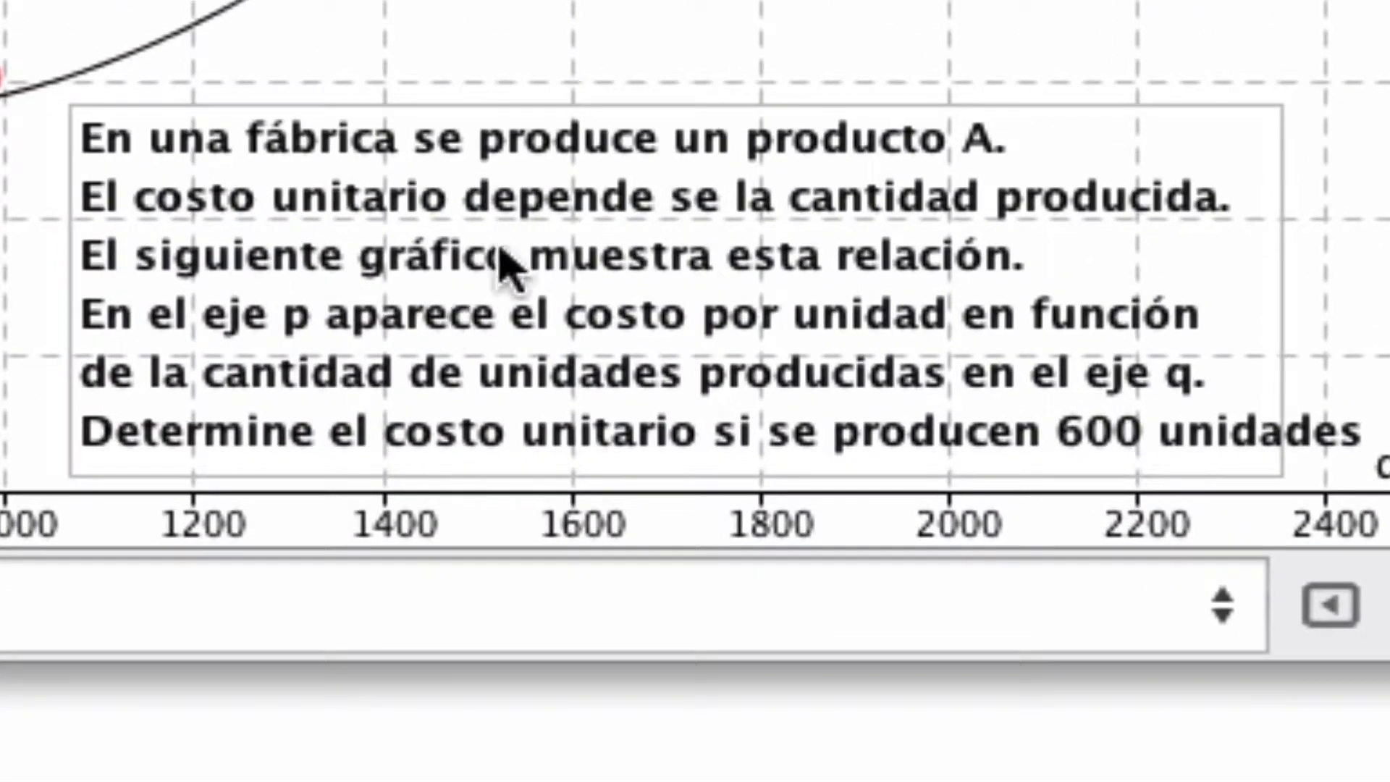
Vary the q slider through 700, 1400 and 900 and return it to 800 to examine how the cost curve responds
left_click(467, 218)
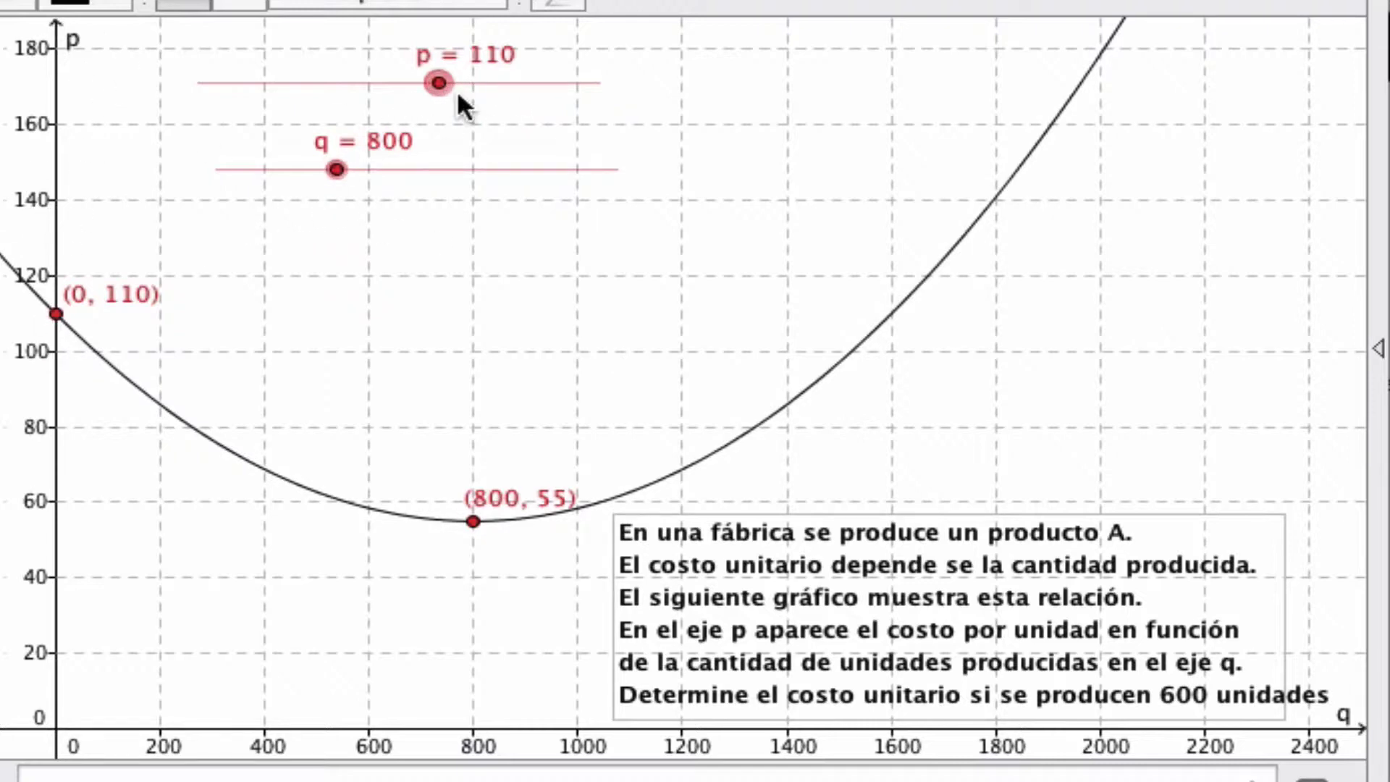
left_click_drag(433, 105, 444, 134)
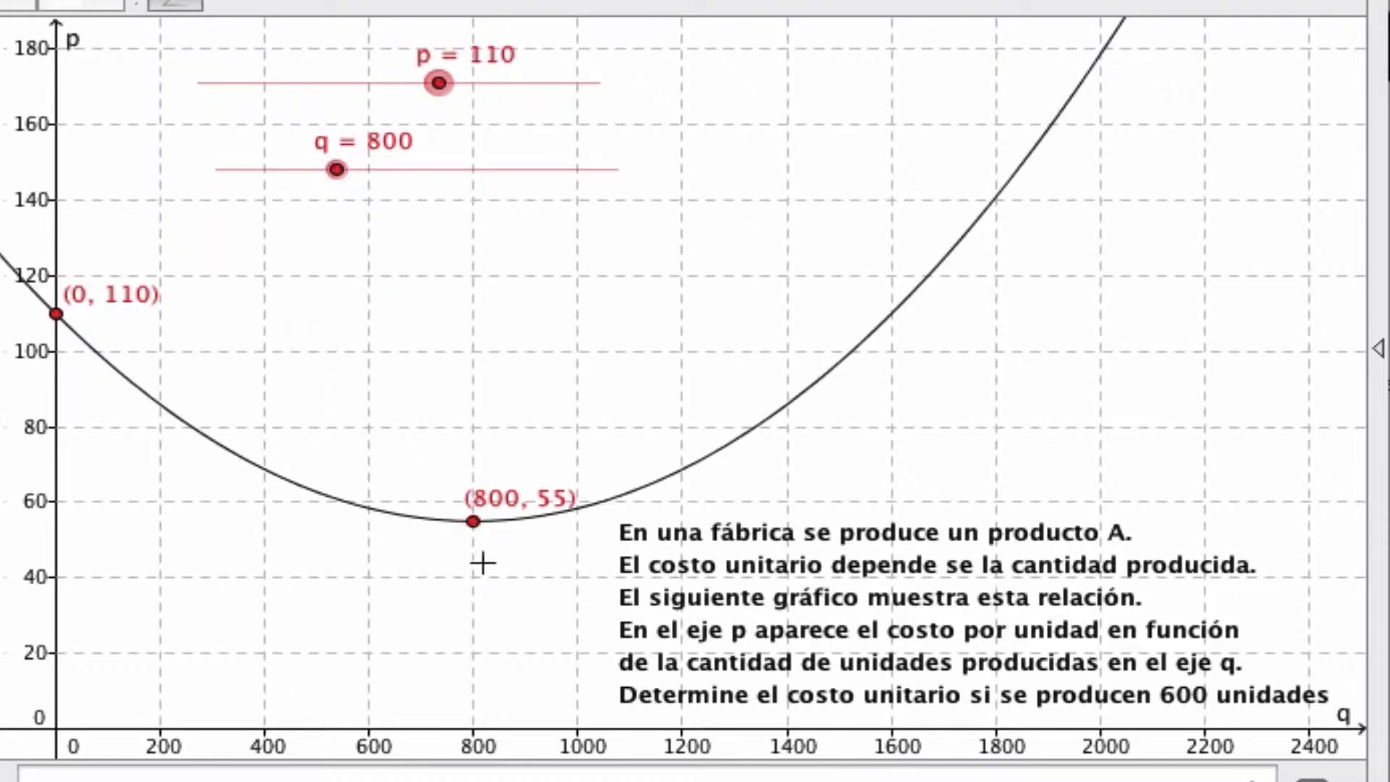
left_click_drag(341, 171, 310, 221)
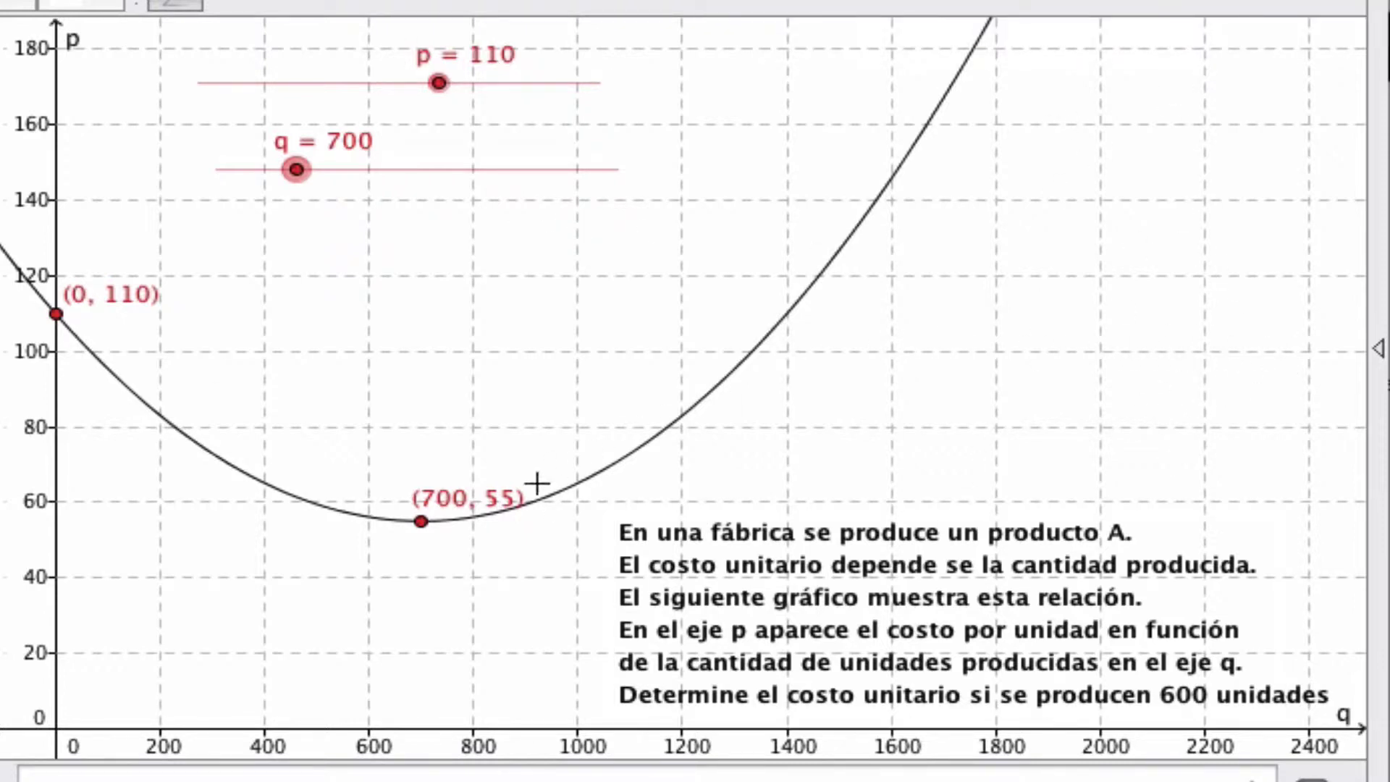
left_click(428, 523)
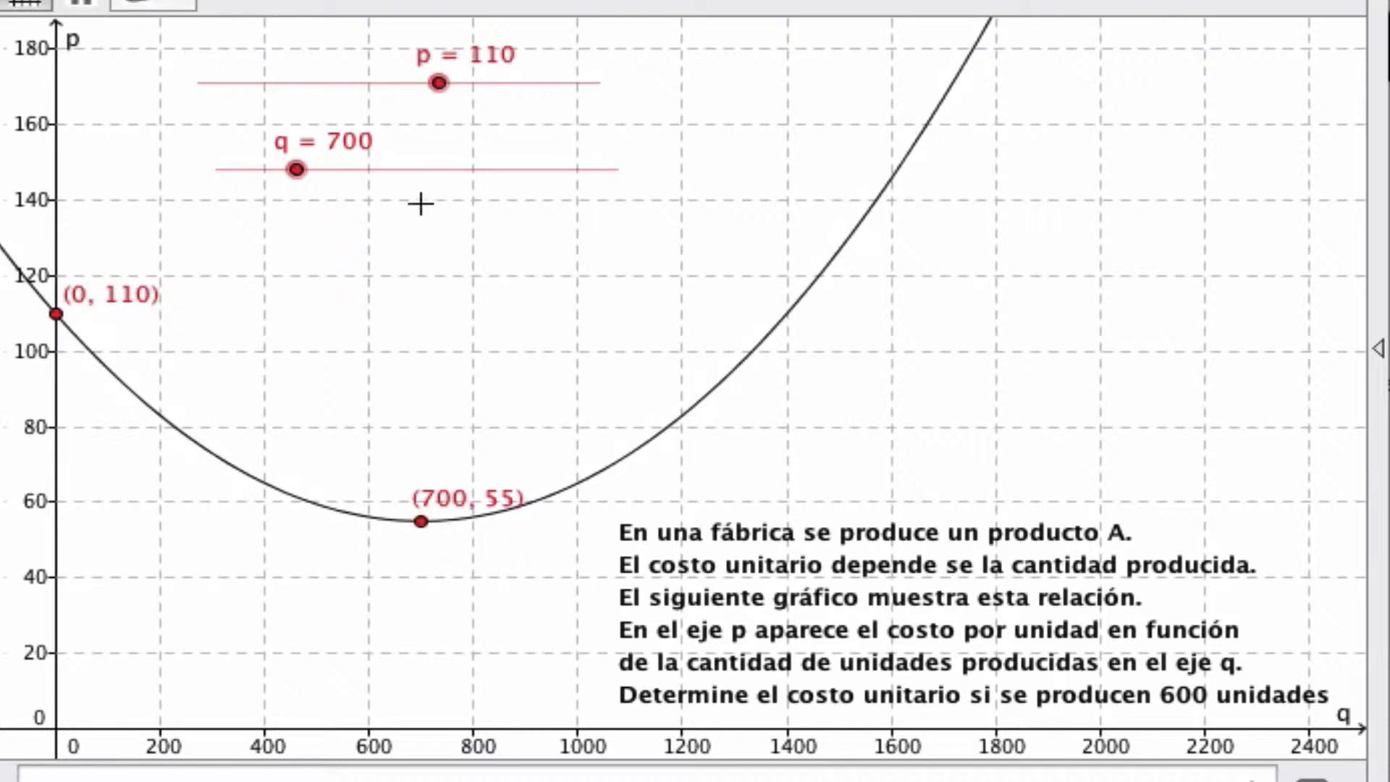
left_click_drag(297, 171, 574, 210)
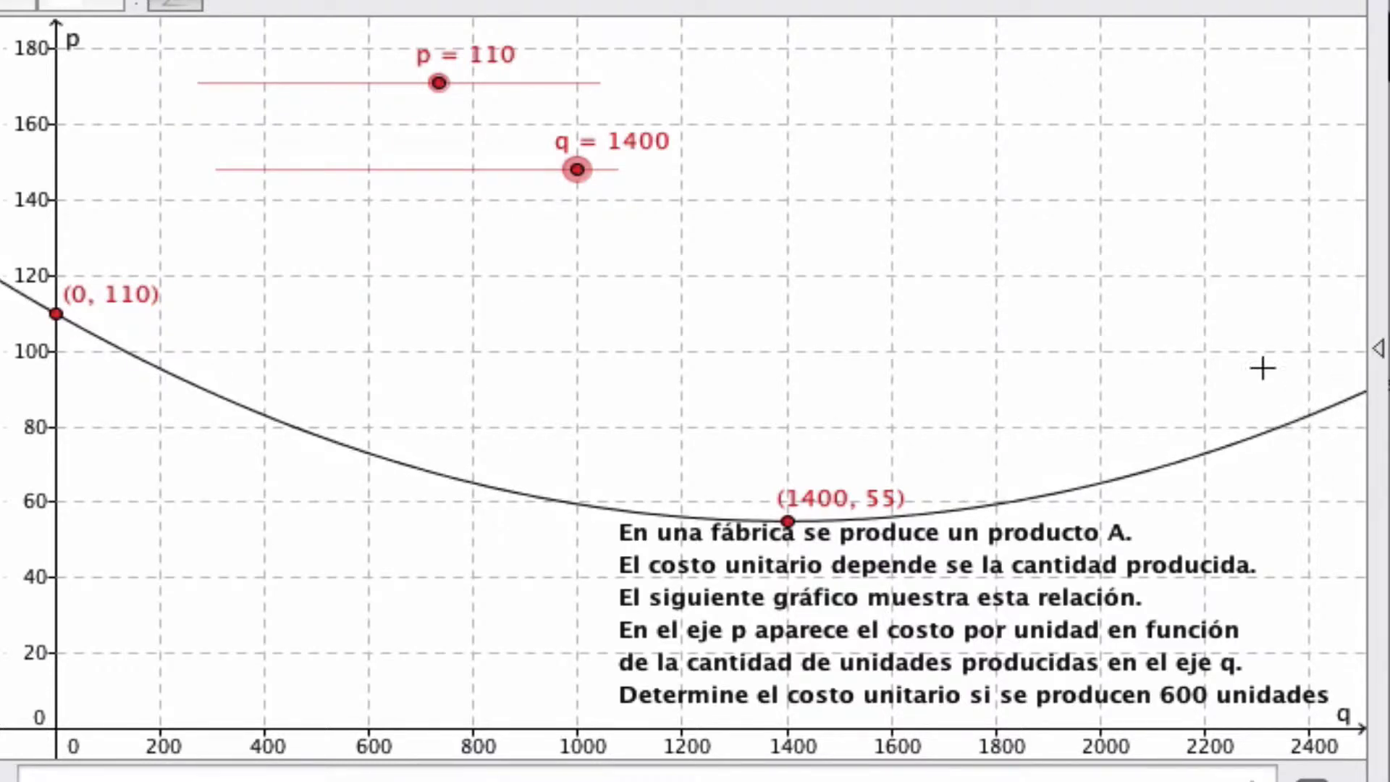
left_click_drag(570, 168, 388, 172)
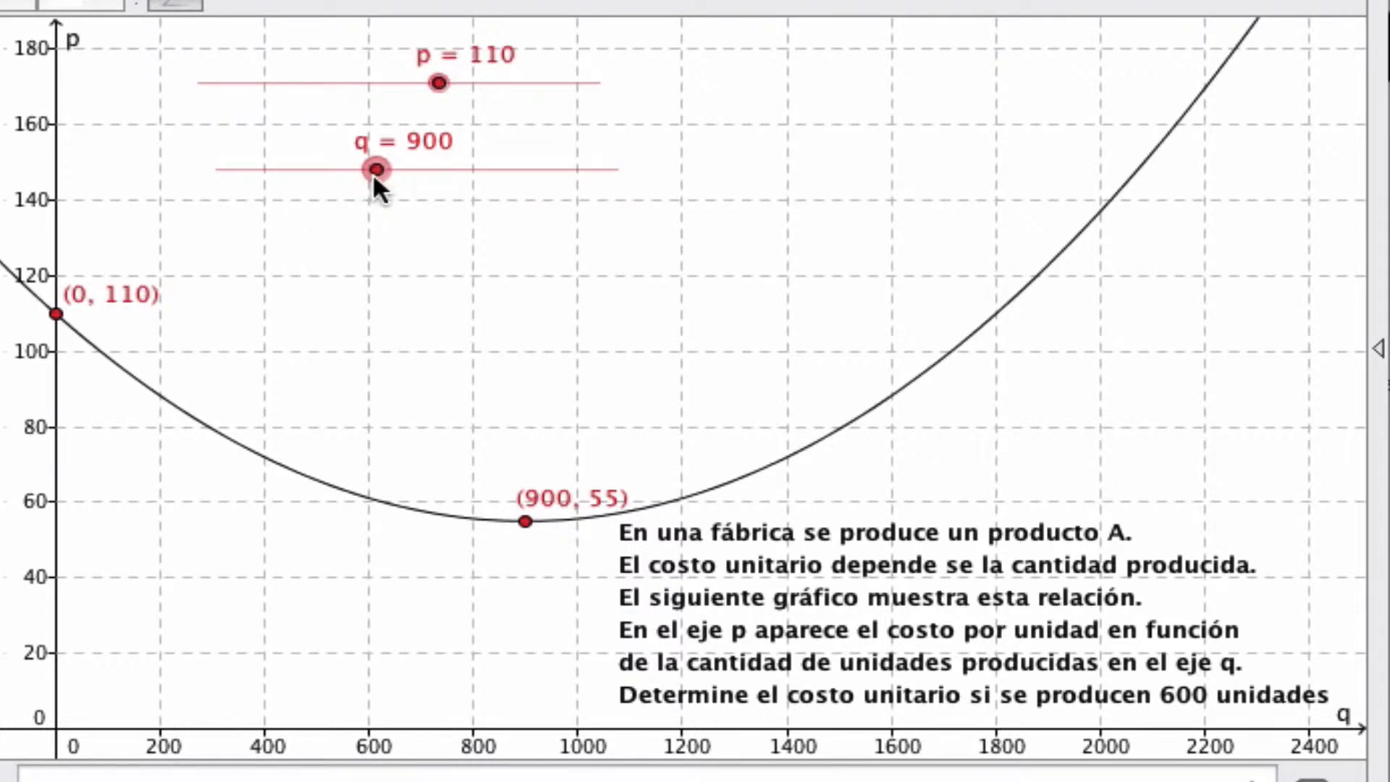
left_click_drag(371, 174, 335, 229)
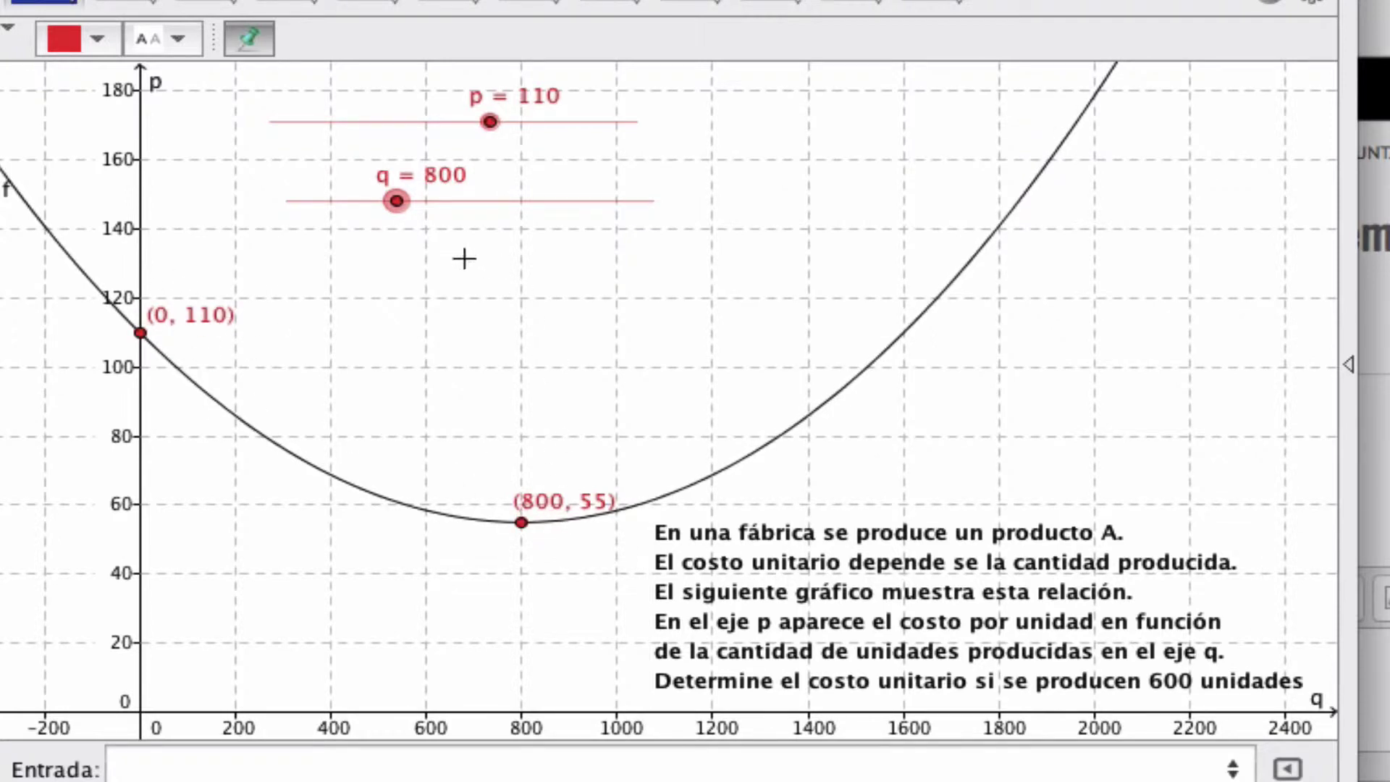
mouse_move(486, 128)
left_mouse_down()
mouse_move(382, 127)
mouse_move(490, 149)
left_mouse_up()
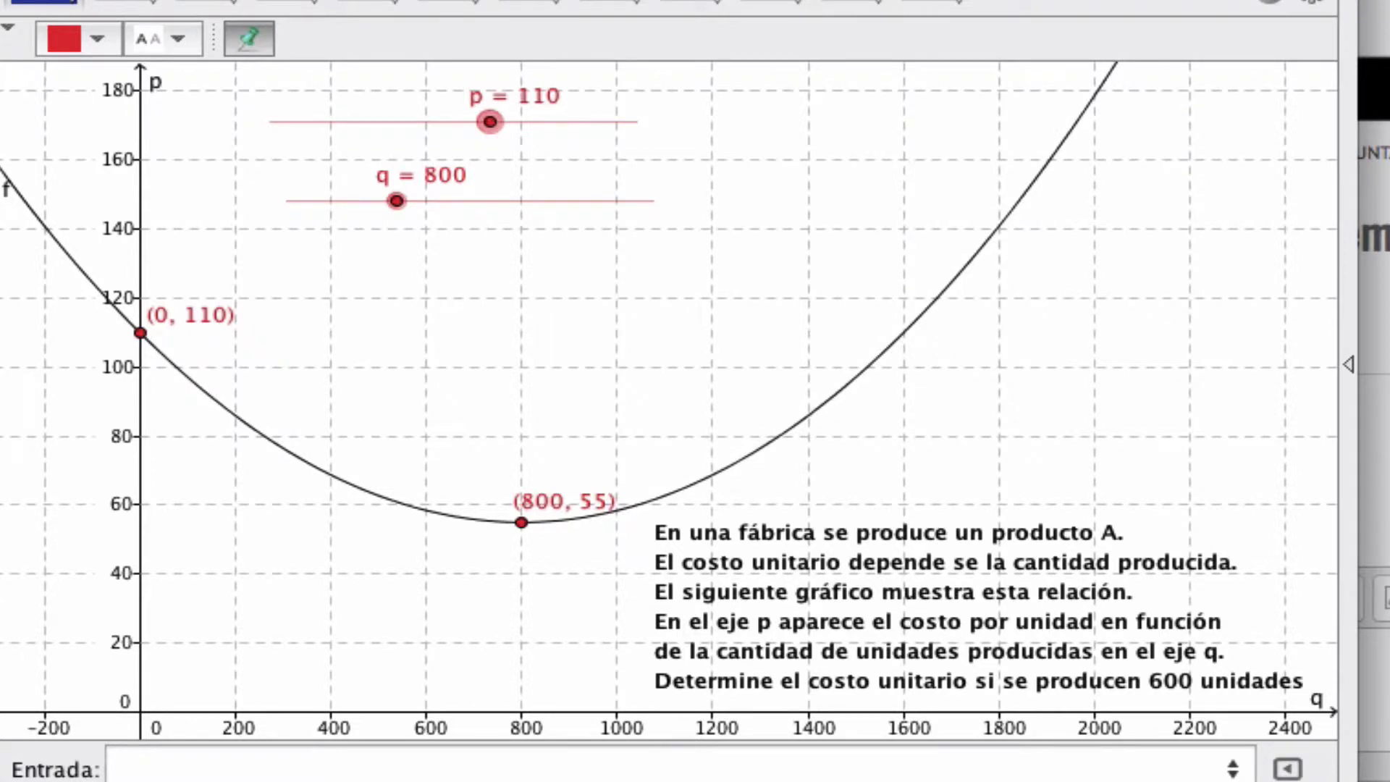
Show the Algebra View, widen it to fit the function's formula, and inspect the definition of function f in terms of p and q
left_click(236, 0)
left_click(362, 0)
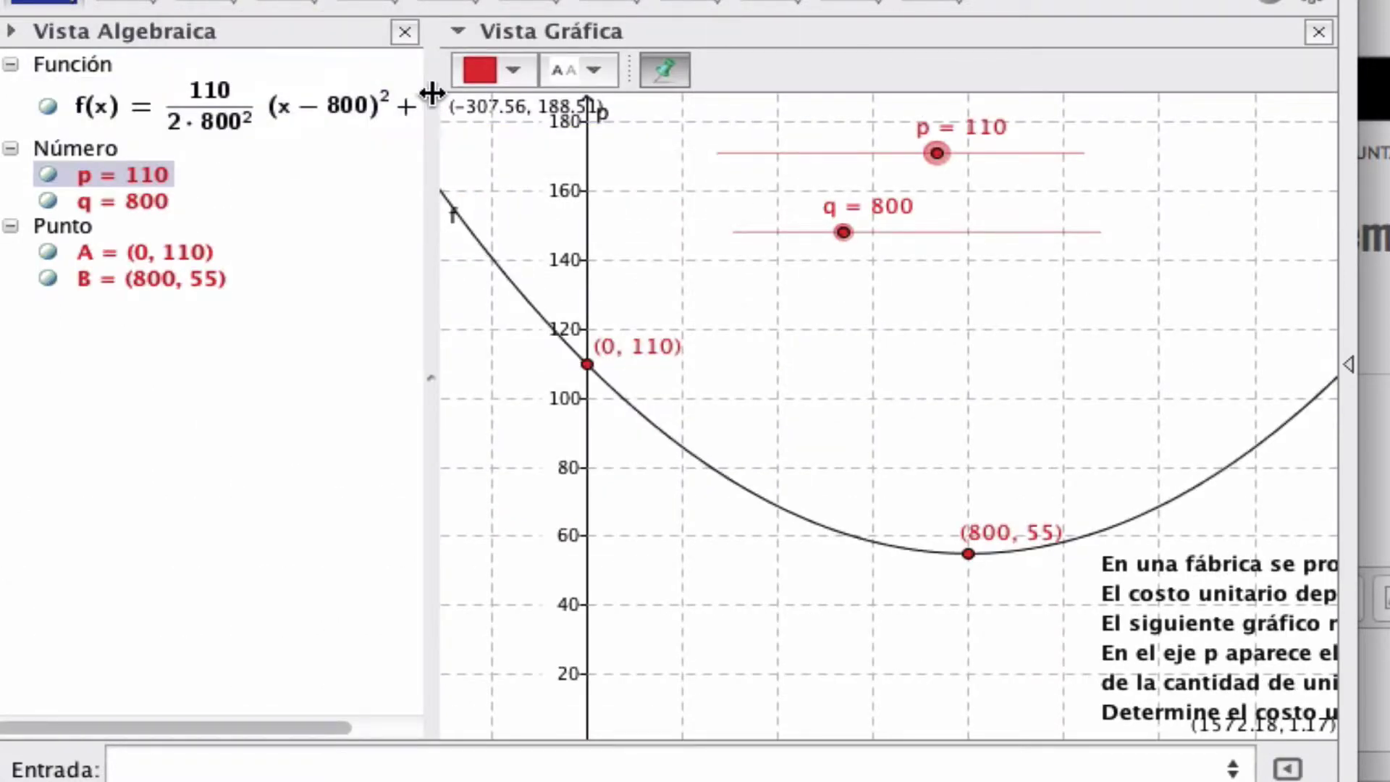
left_click_drag(432, 93, 663, 94)
left_click(351, 118)
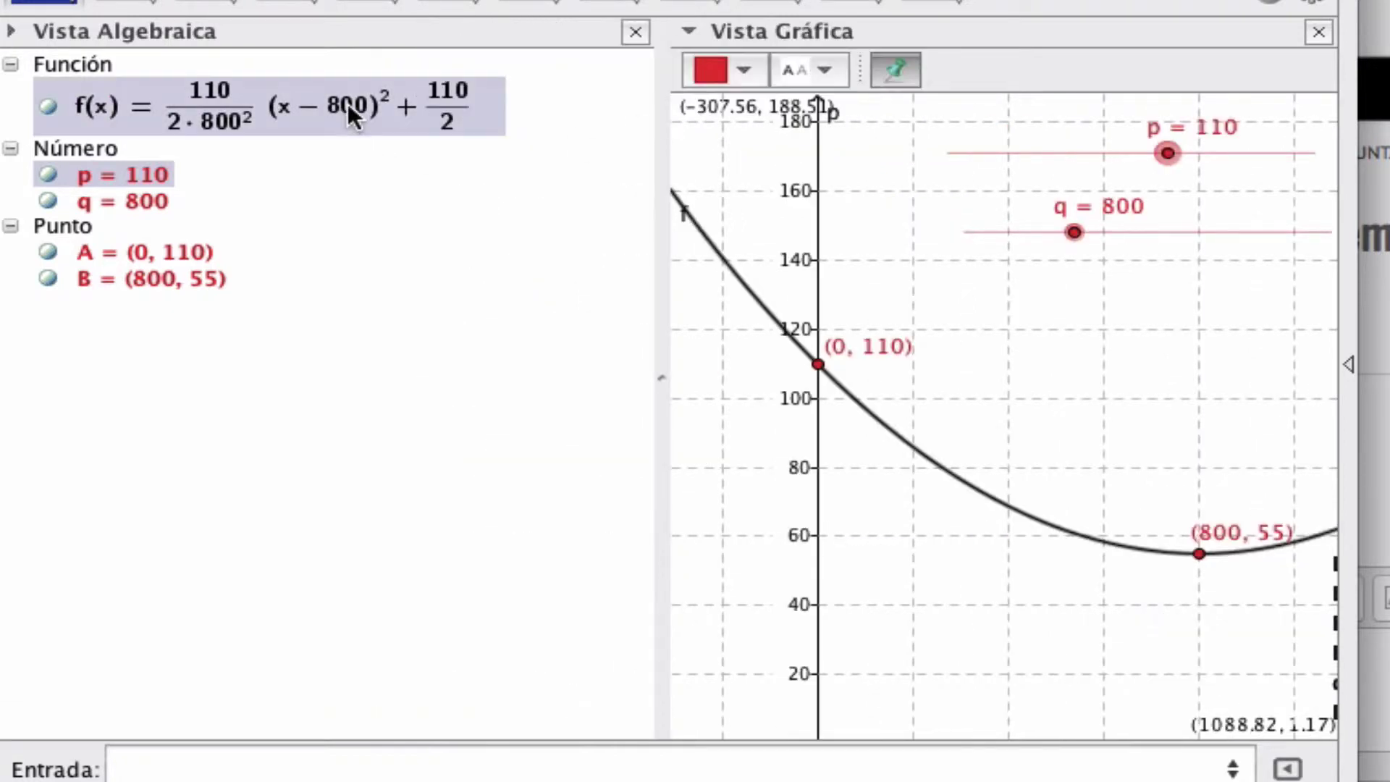
double_click(350, 116)
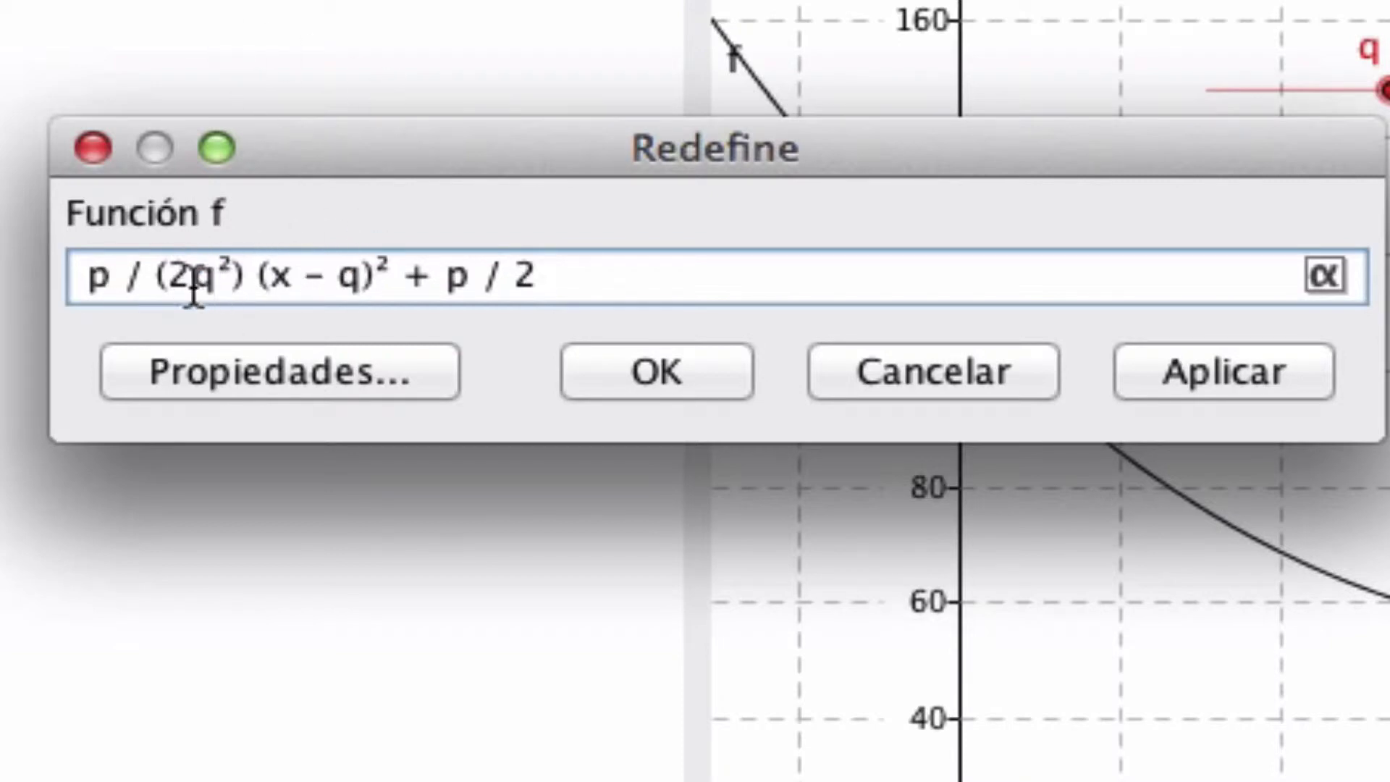
left_click(1182, 379)
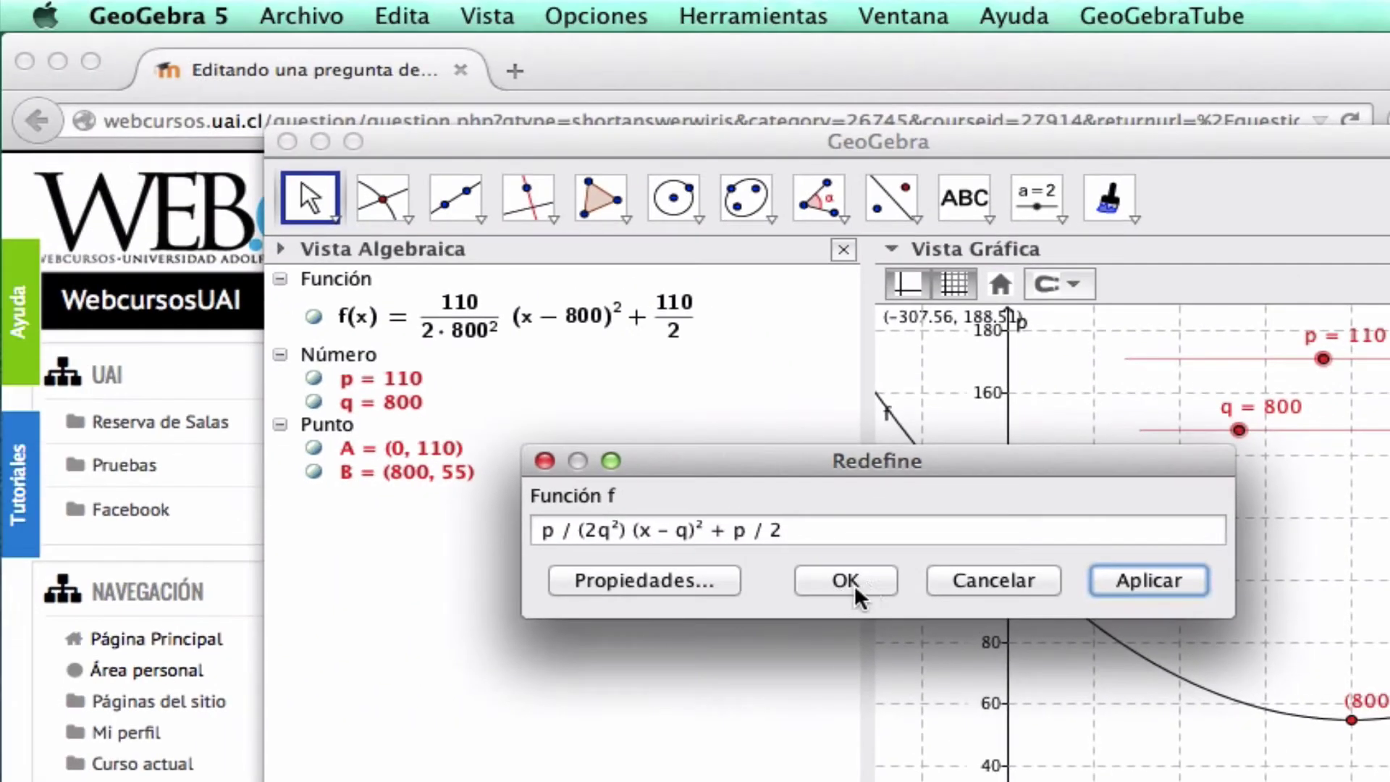
left_click(674, 391)
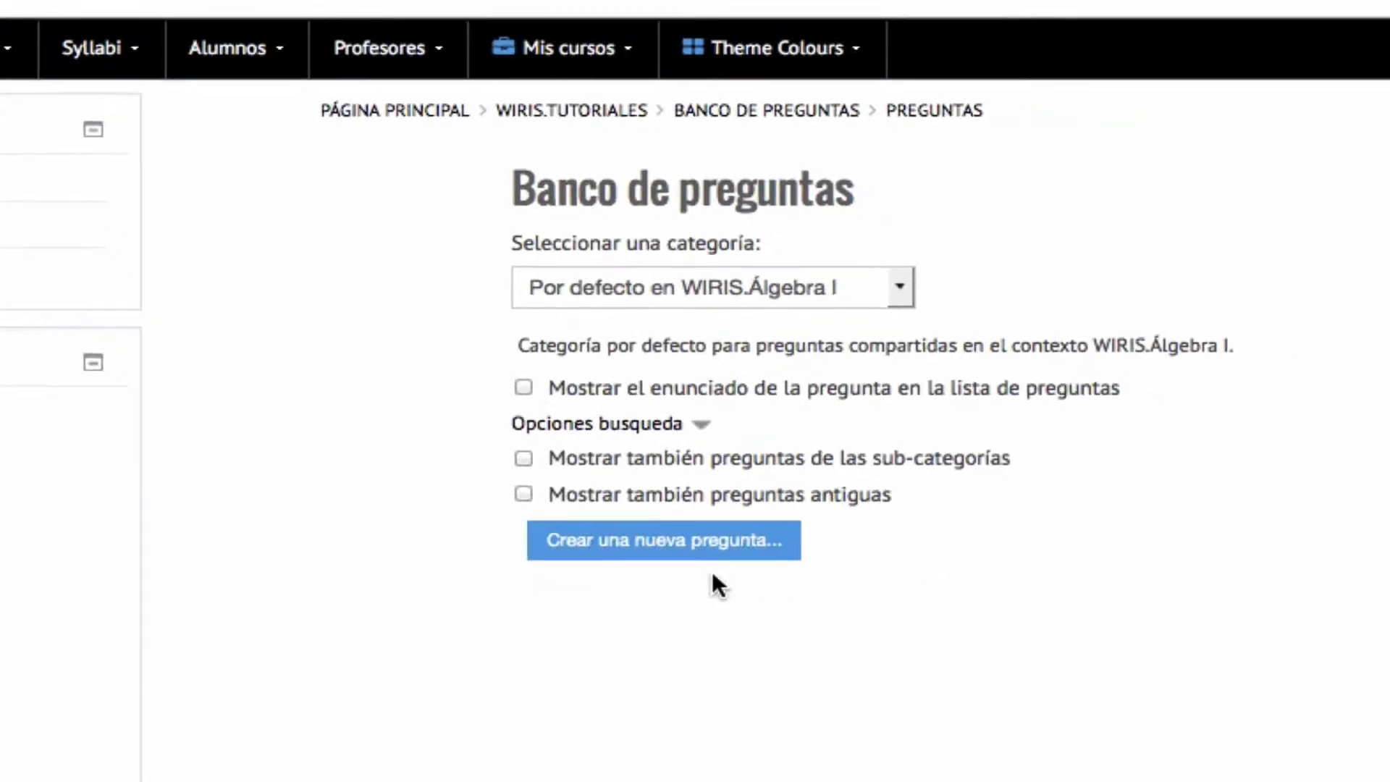
Switch to the Firefox question bank and add a new question of type "Respuesta corta - Ciencias"
left_click(459, 444)
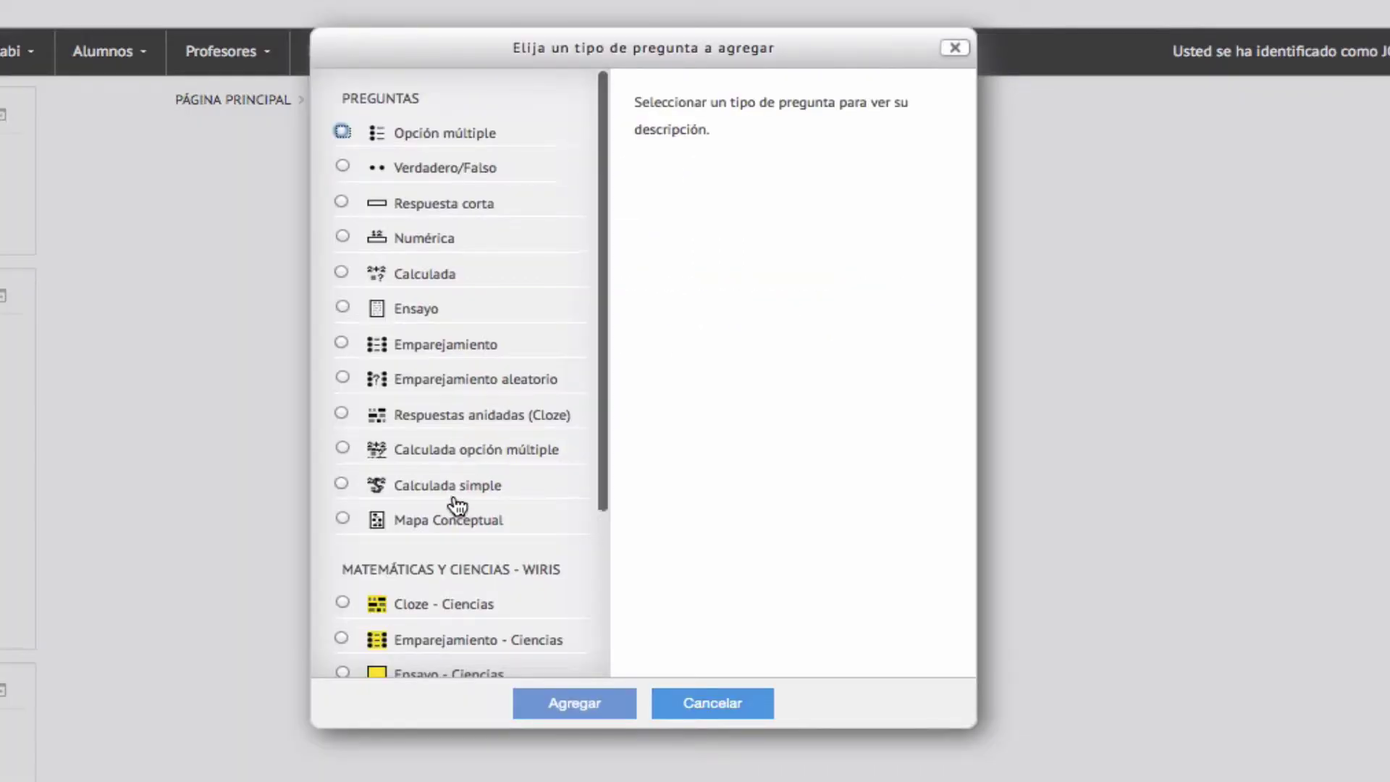
scroll(456, 505, "down", 3)
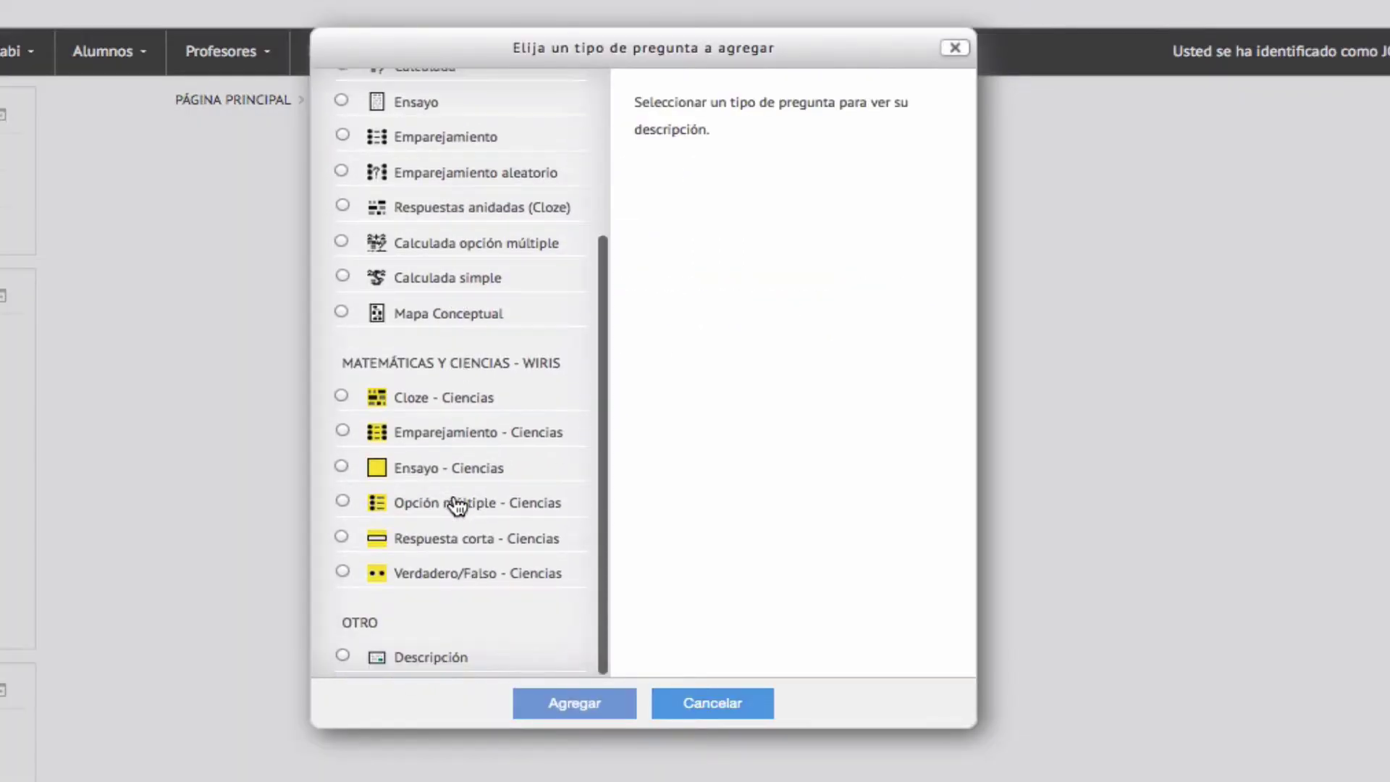
left_click(343, 537)
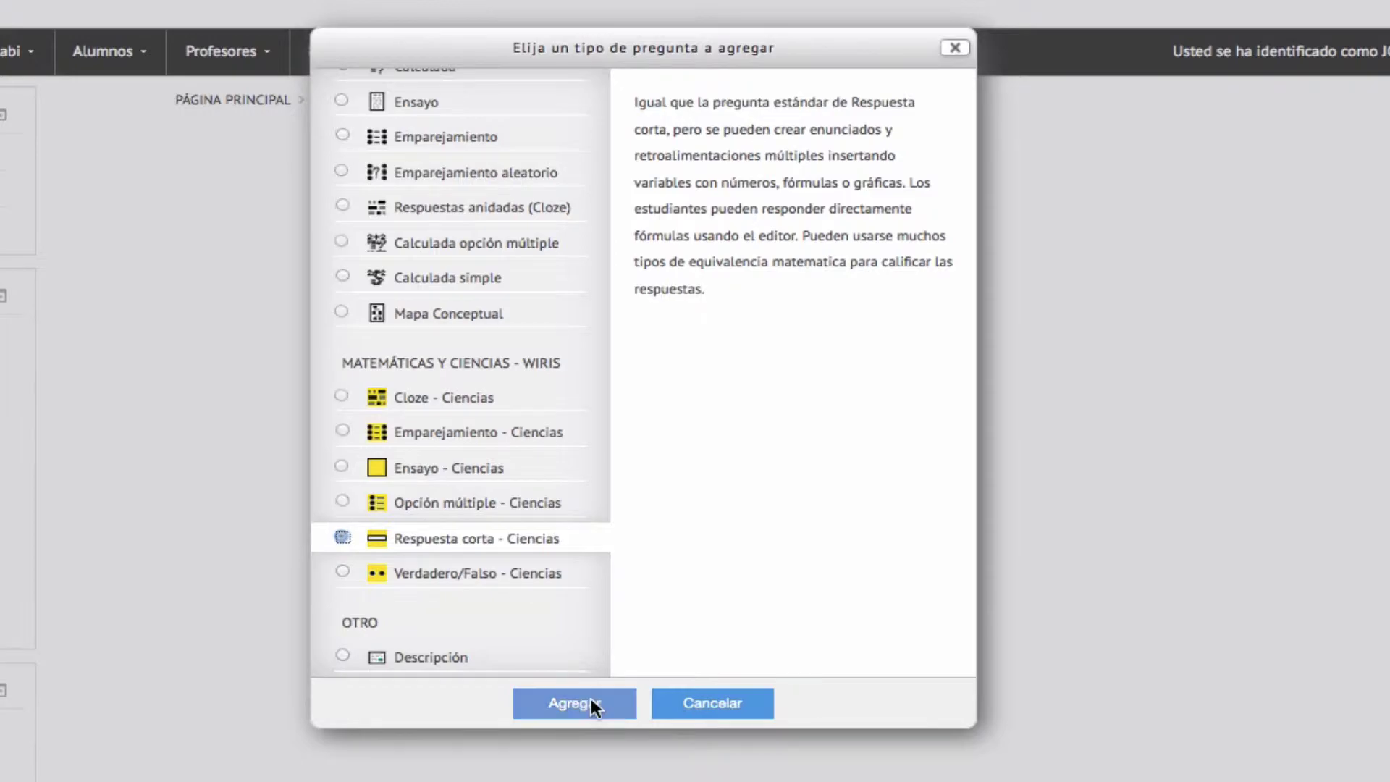
left_click(591, 699)
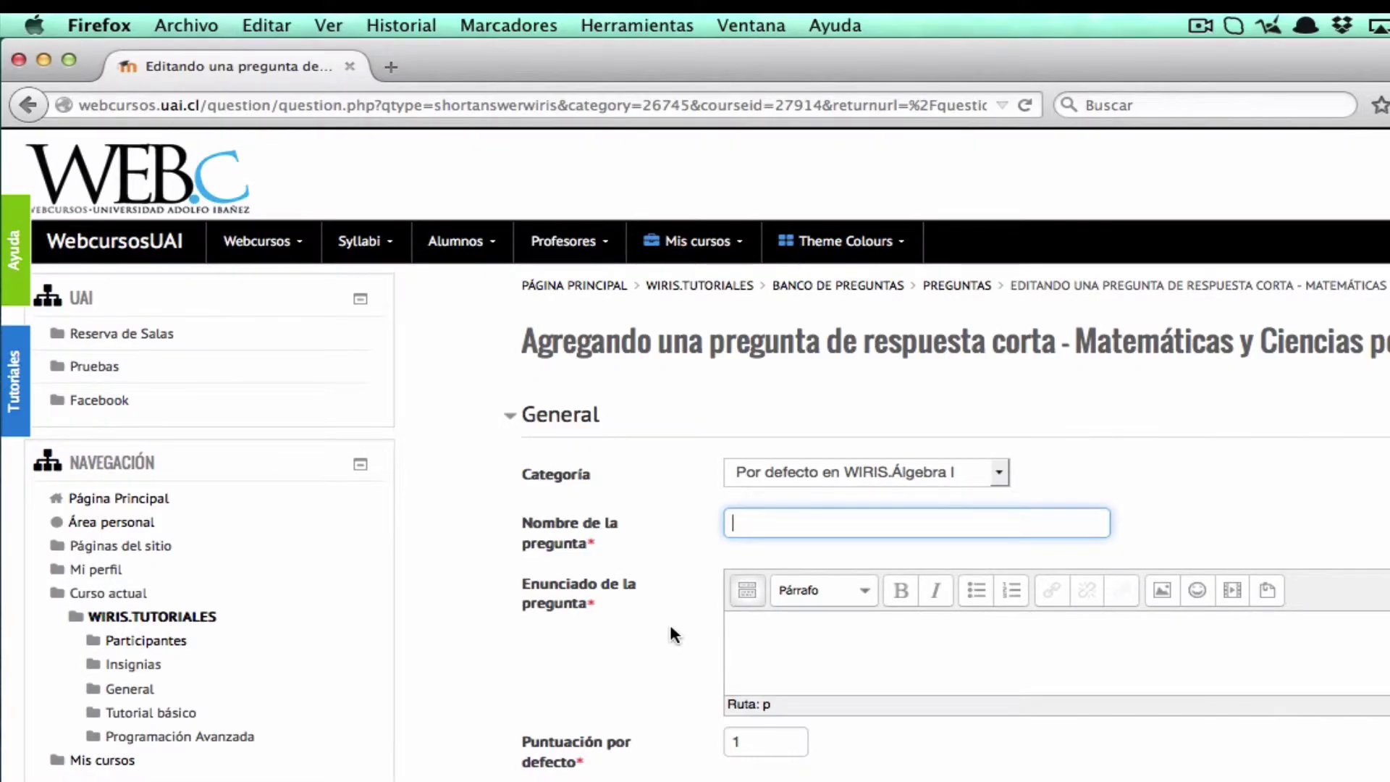
Name the question "Modificar un gráfico" and paste the copied factory cost problem as the question statement
type("Modificar un gráfico")
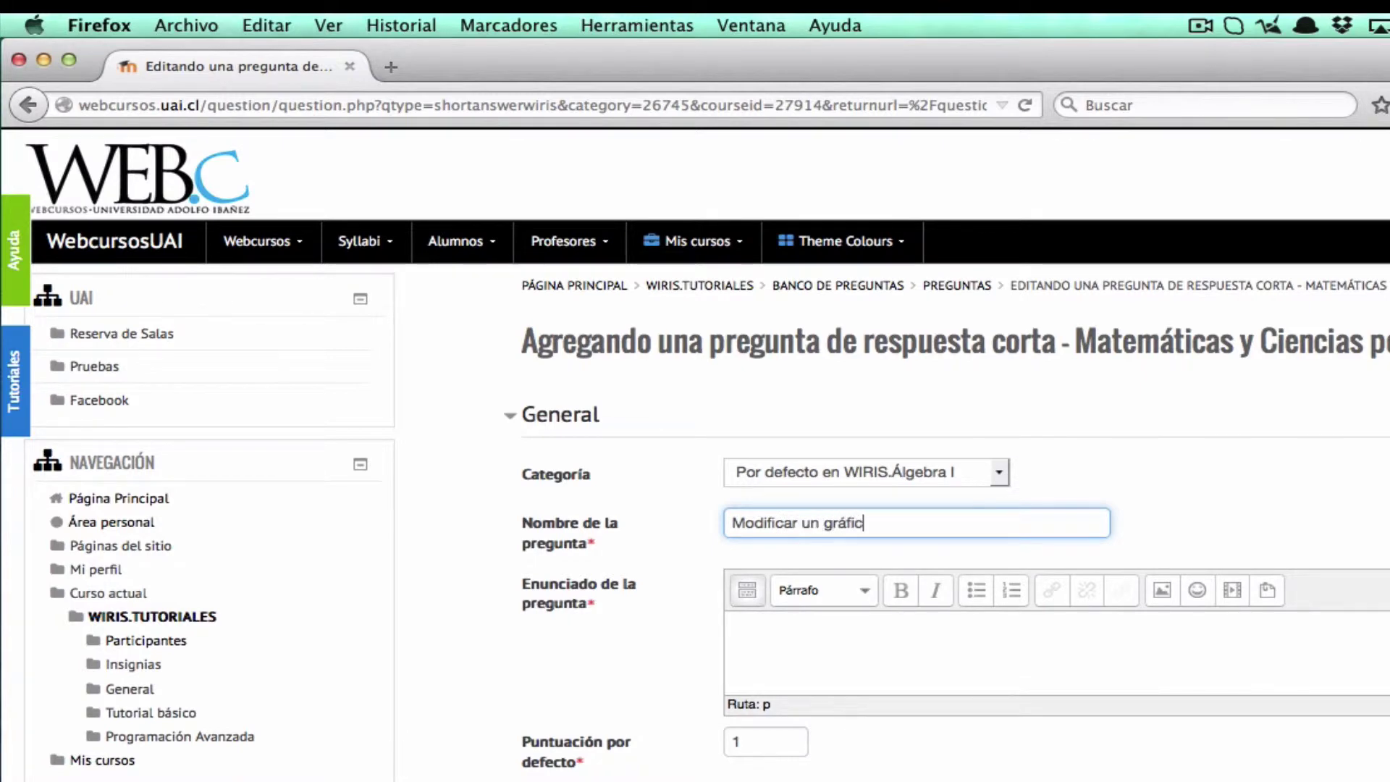
left_click(730, 654)
key("super+v")
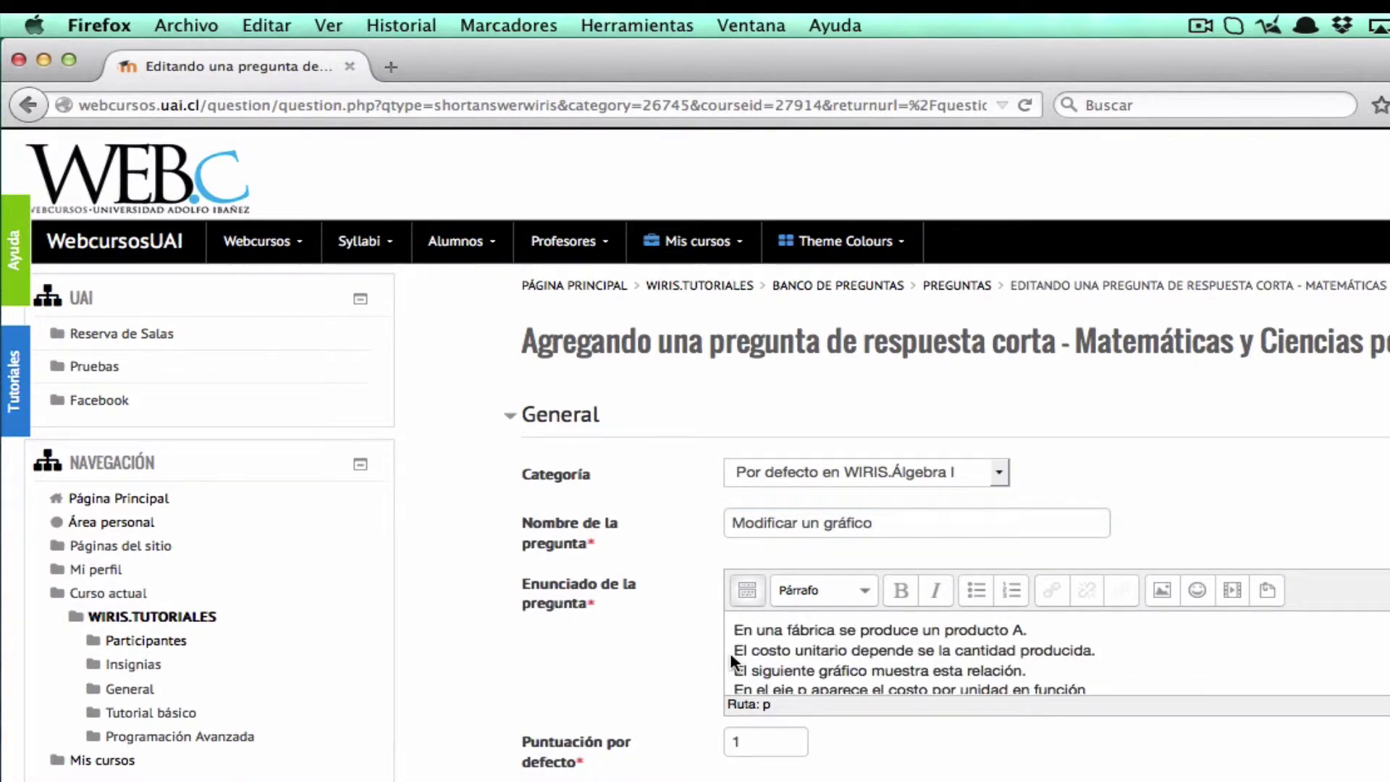
Insert a centred line with the variable #graf after "El siguiente gráfico muestra esta relación." in the statement
scroll(804, 660, "down", 1)
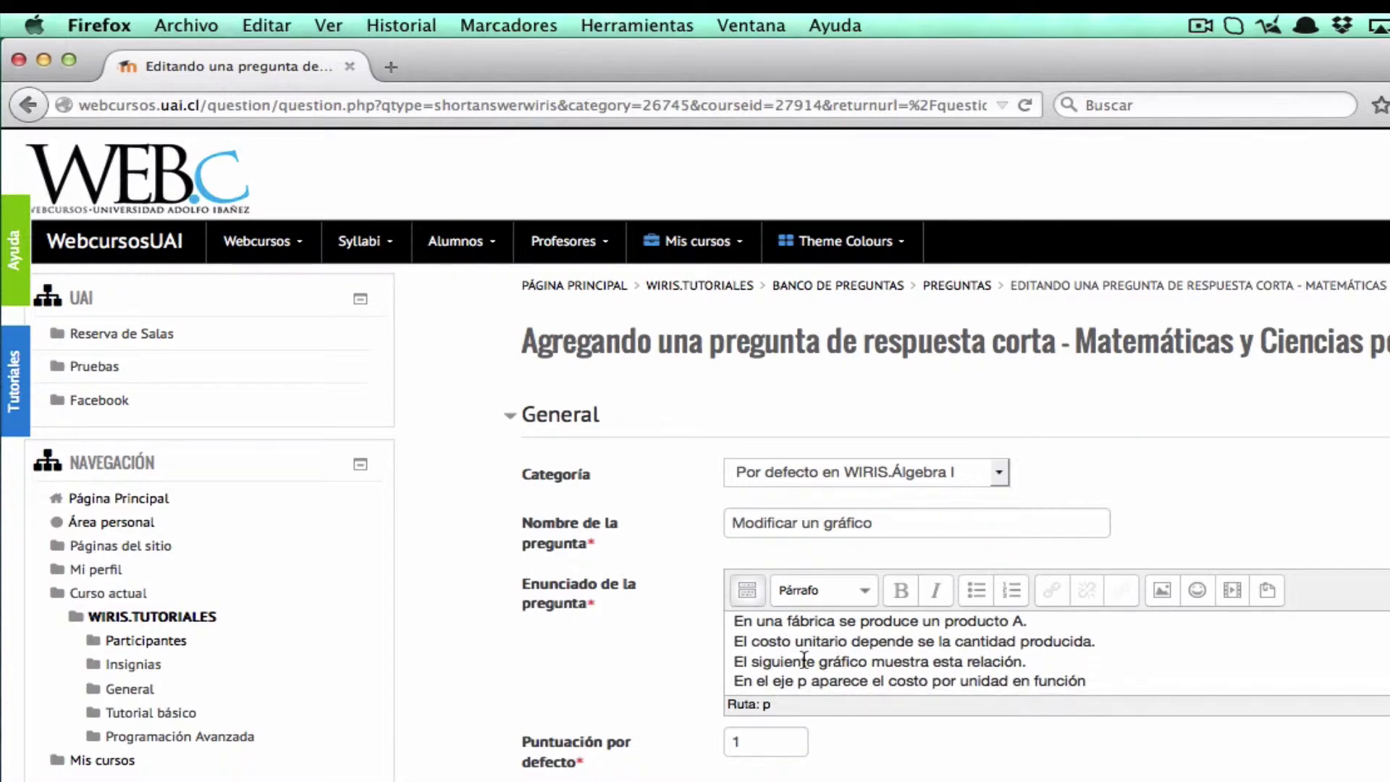
scroll(804, 660, "down", 1)
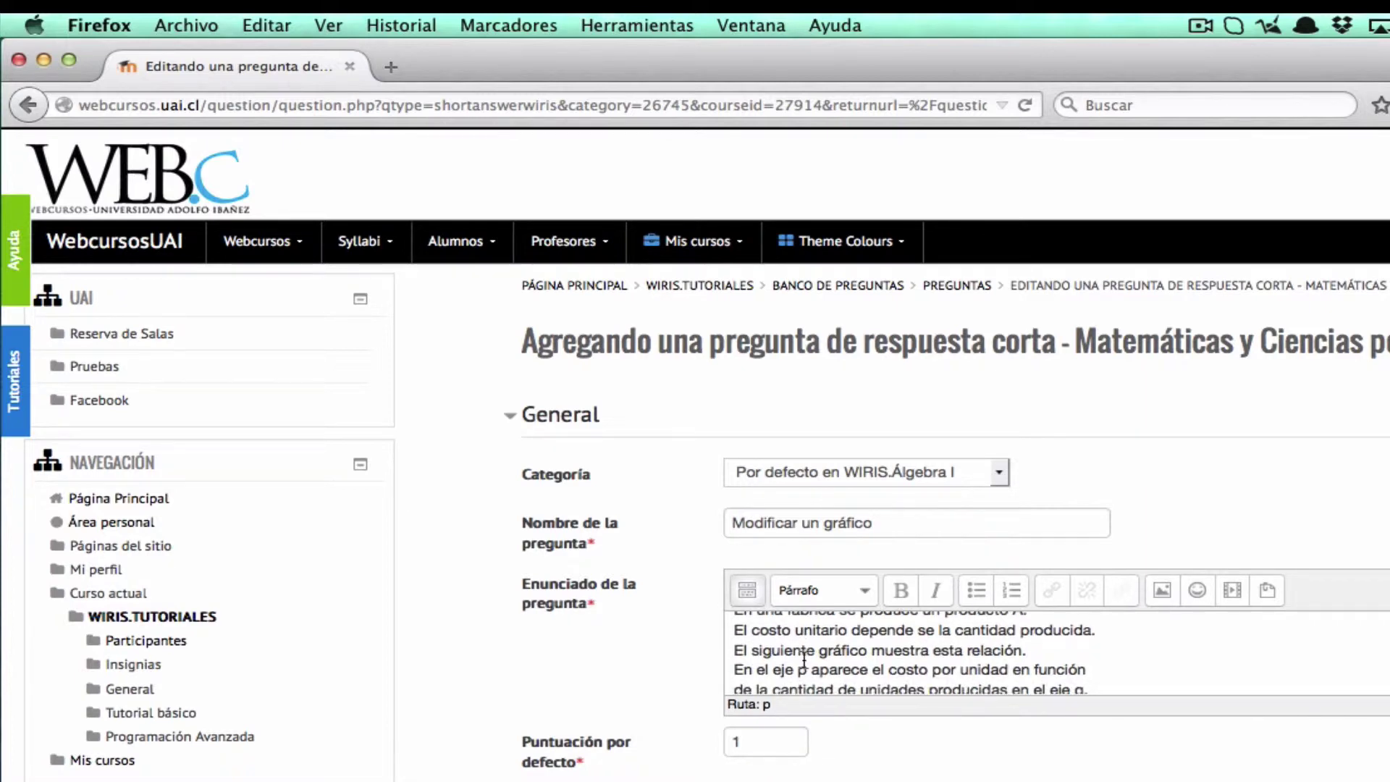
left_click(1027, 649)
key("Return")
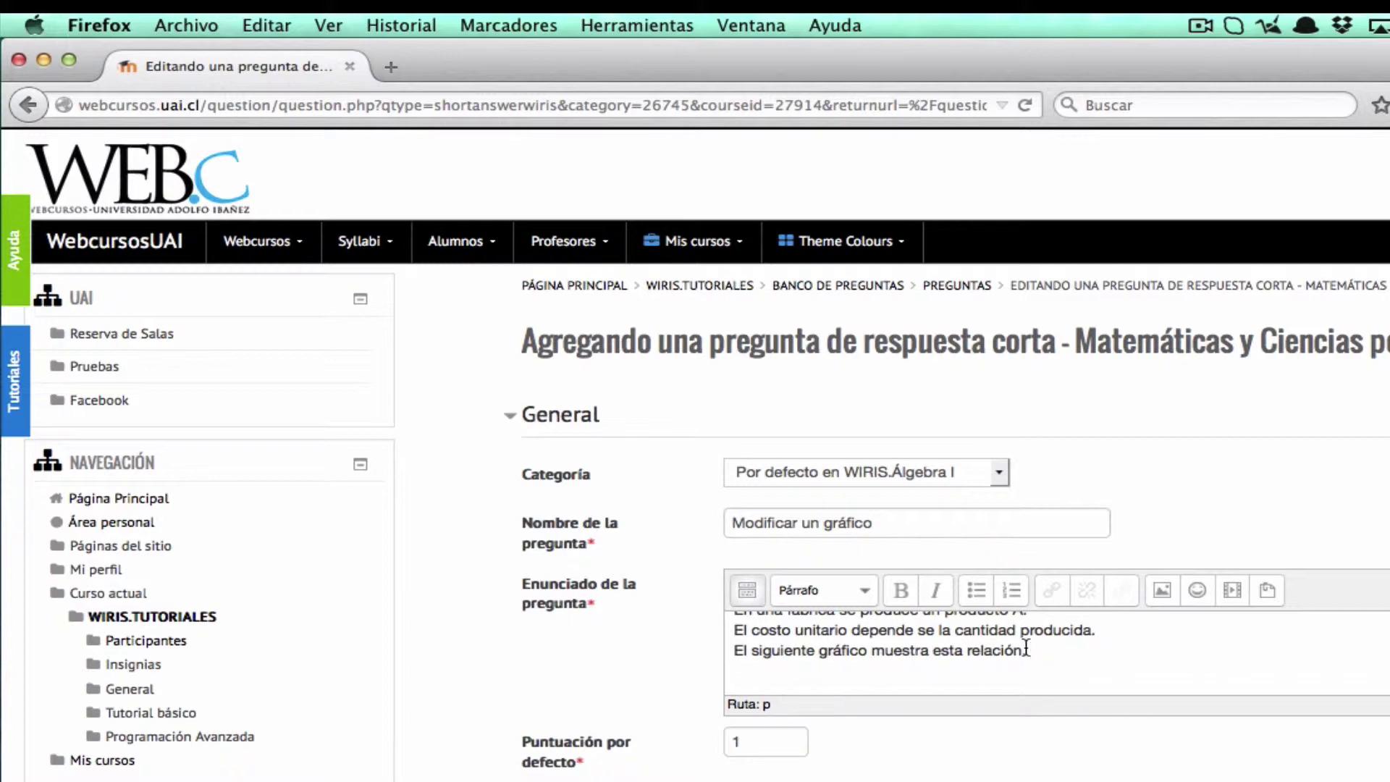
type("#graf")
left_click(747, 590)
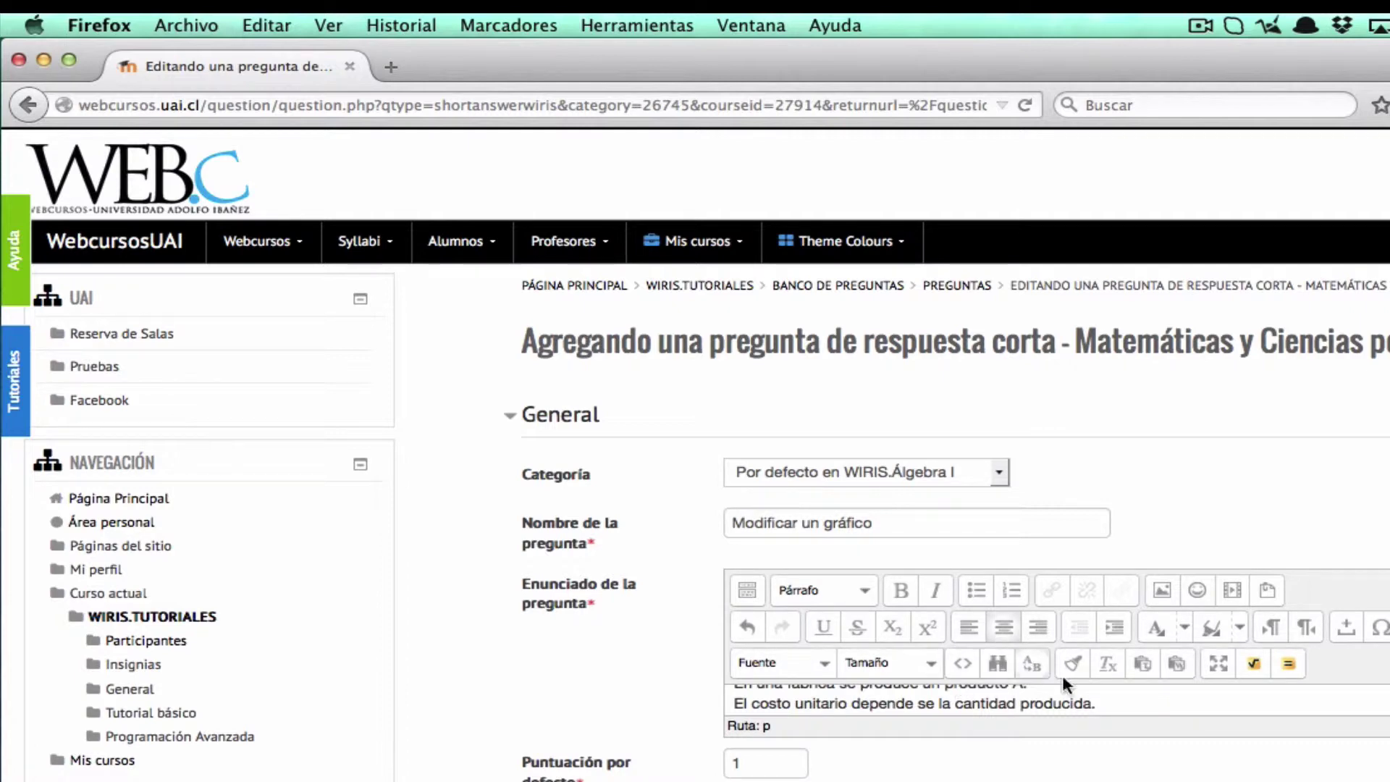
Show the statement editor full screen, split the three lines below #graf into their own paragraph and left-align them
left_click(1220, 662)
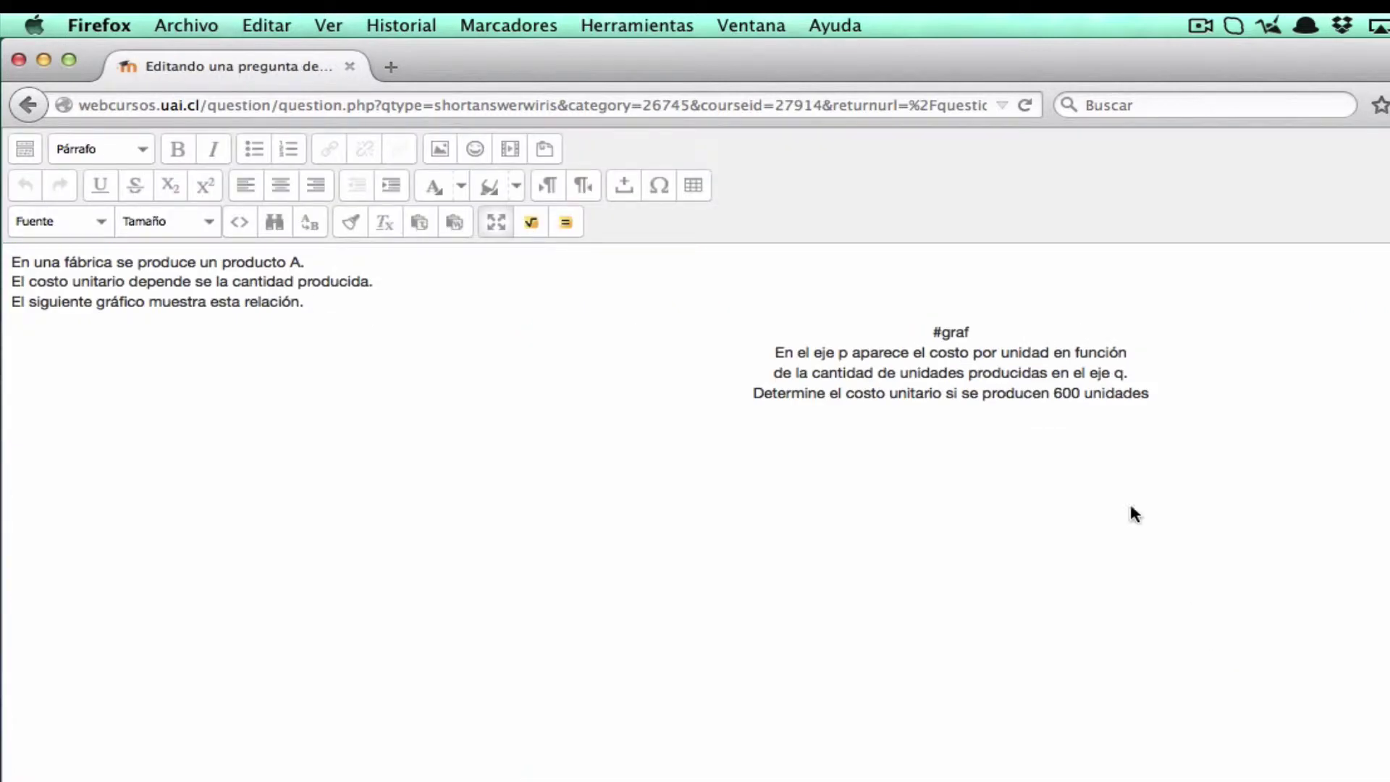
left_click(775, 351)
key("shift+Down")
key("shift+Down")
key("shift+Down")
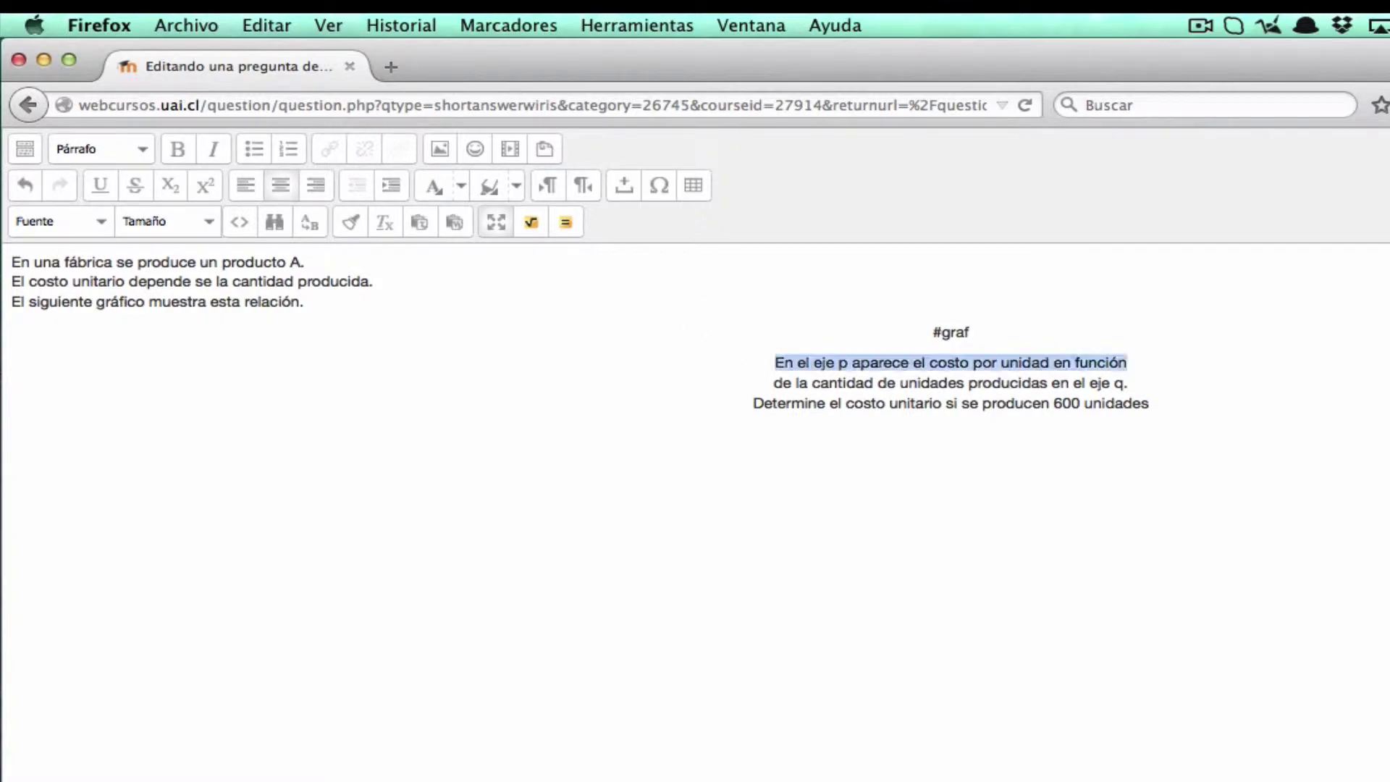
left_click(246, 186)
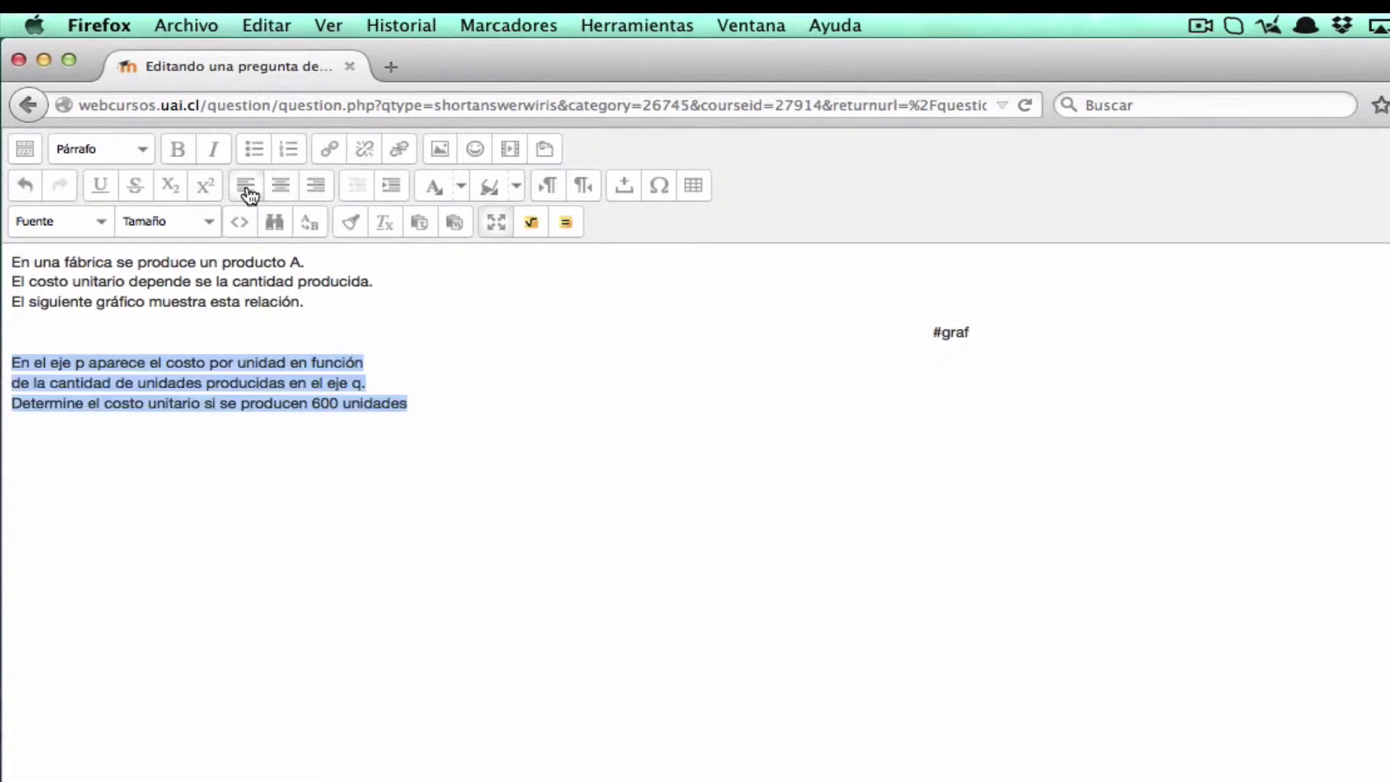
left_click(509, 436)
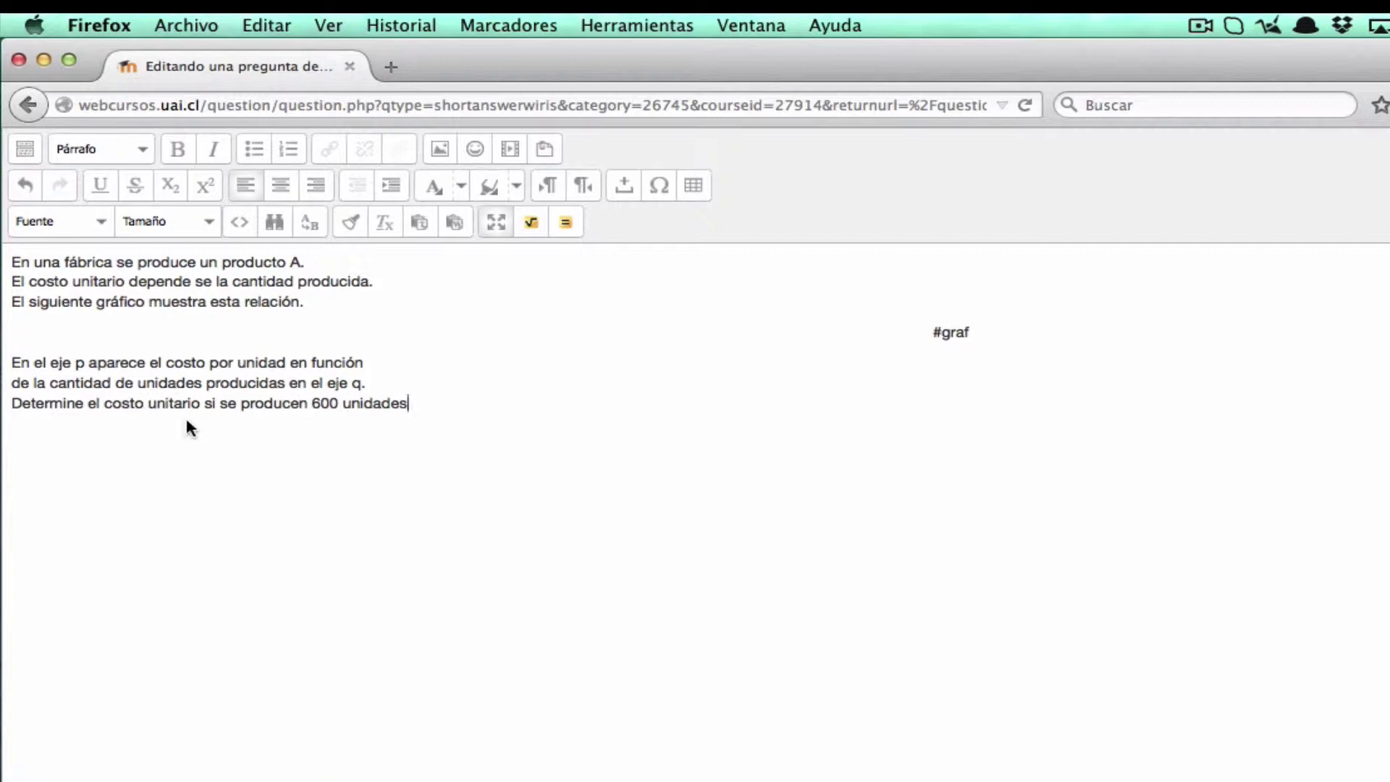
Replace the number 600 in the statement with the variable #n1 and leave the full-screen editor
double_click(318, 403)
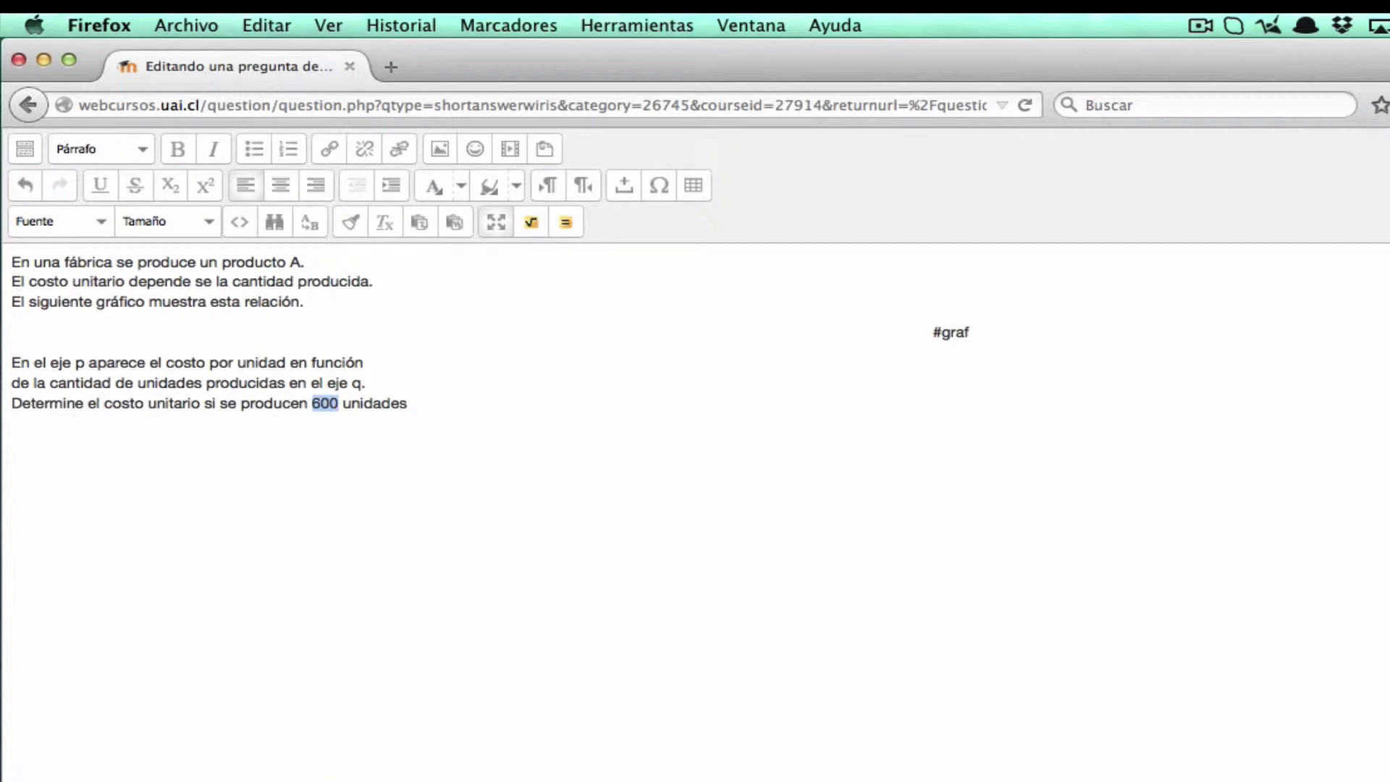
key("BackSpace")
type("#n1")
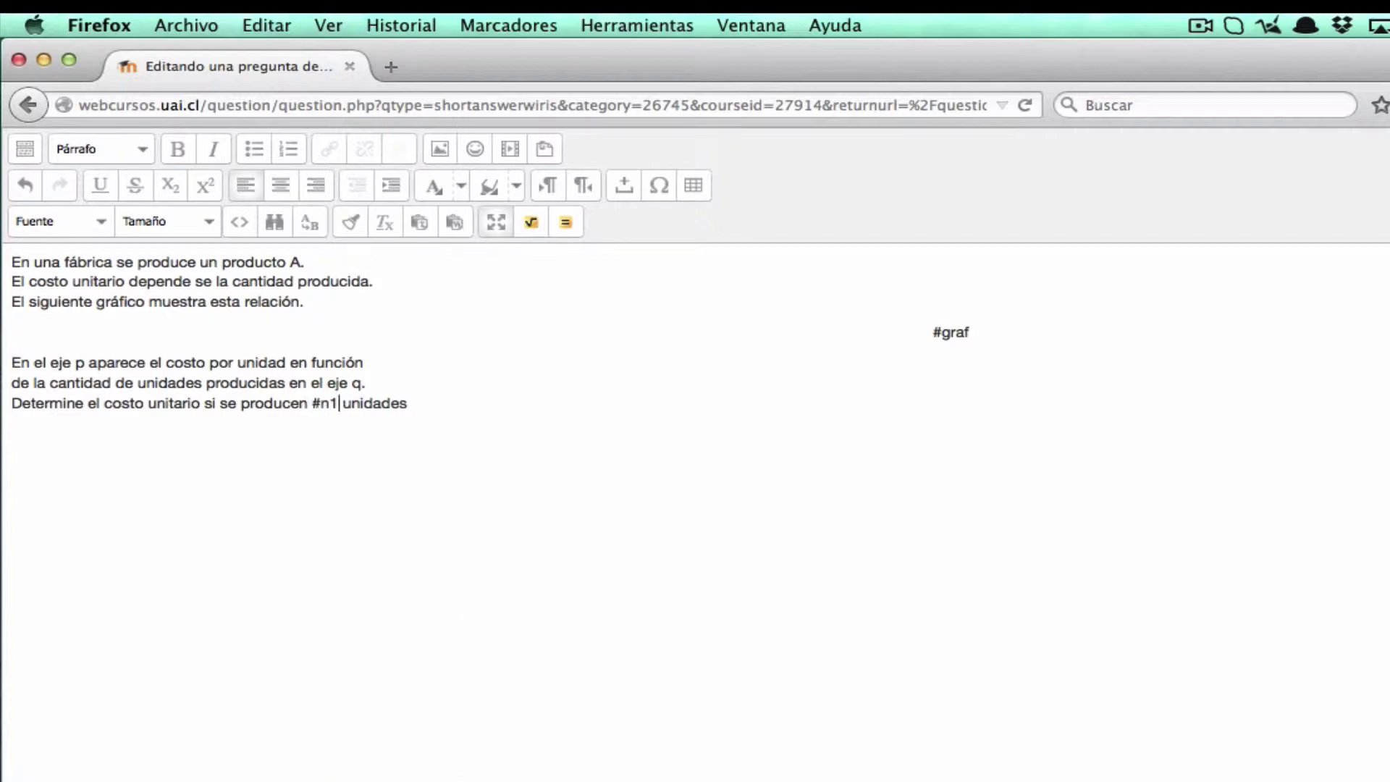
left_click(497, 222)
Enter #sol as answer 1 and set its grade to 100%
scroll(598, 685, "down", 6)
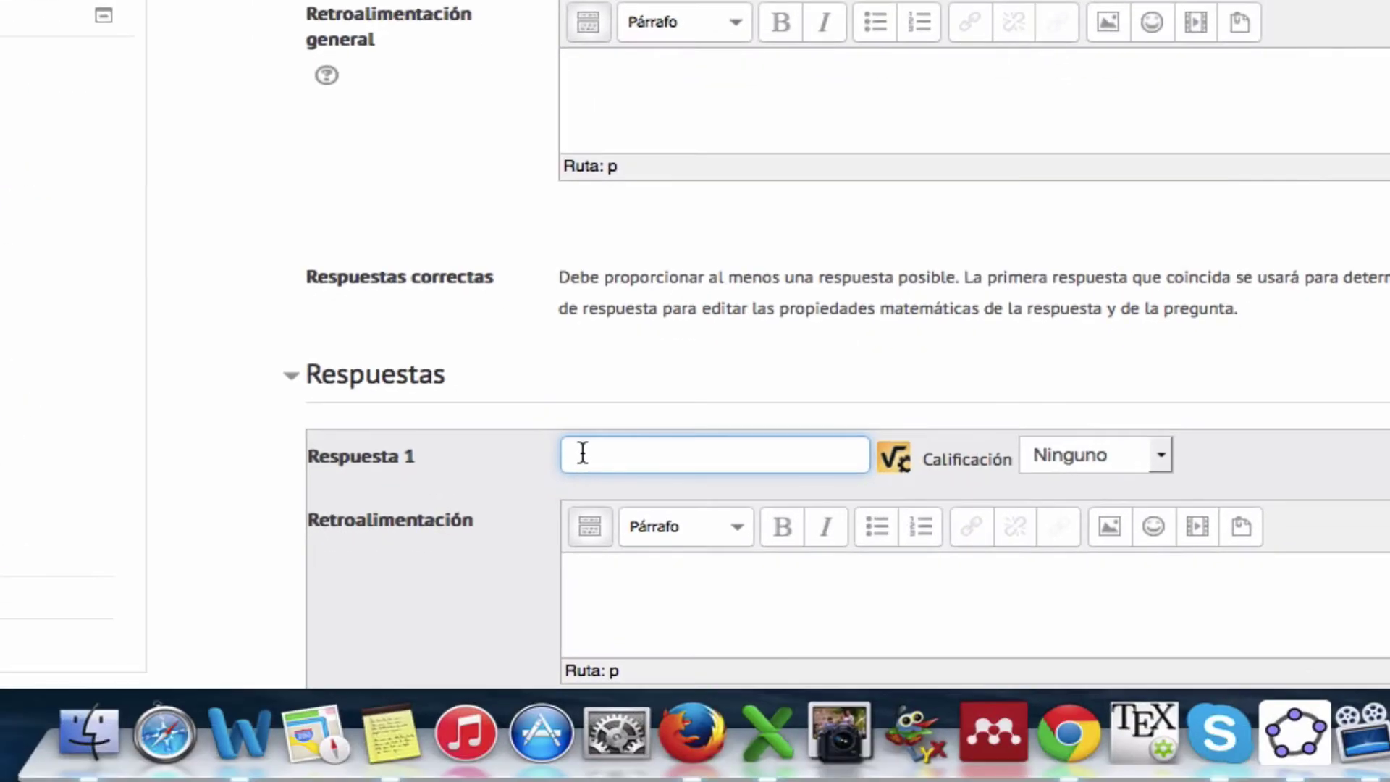
type("#sol")
left_click(1161, 456)
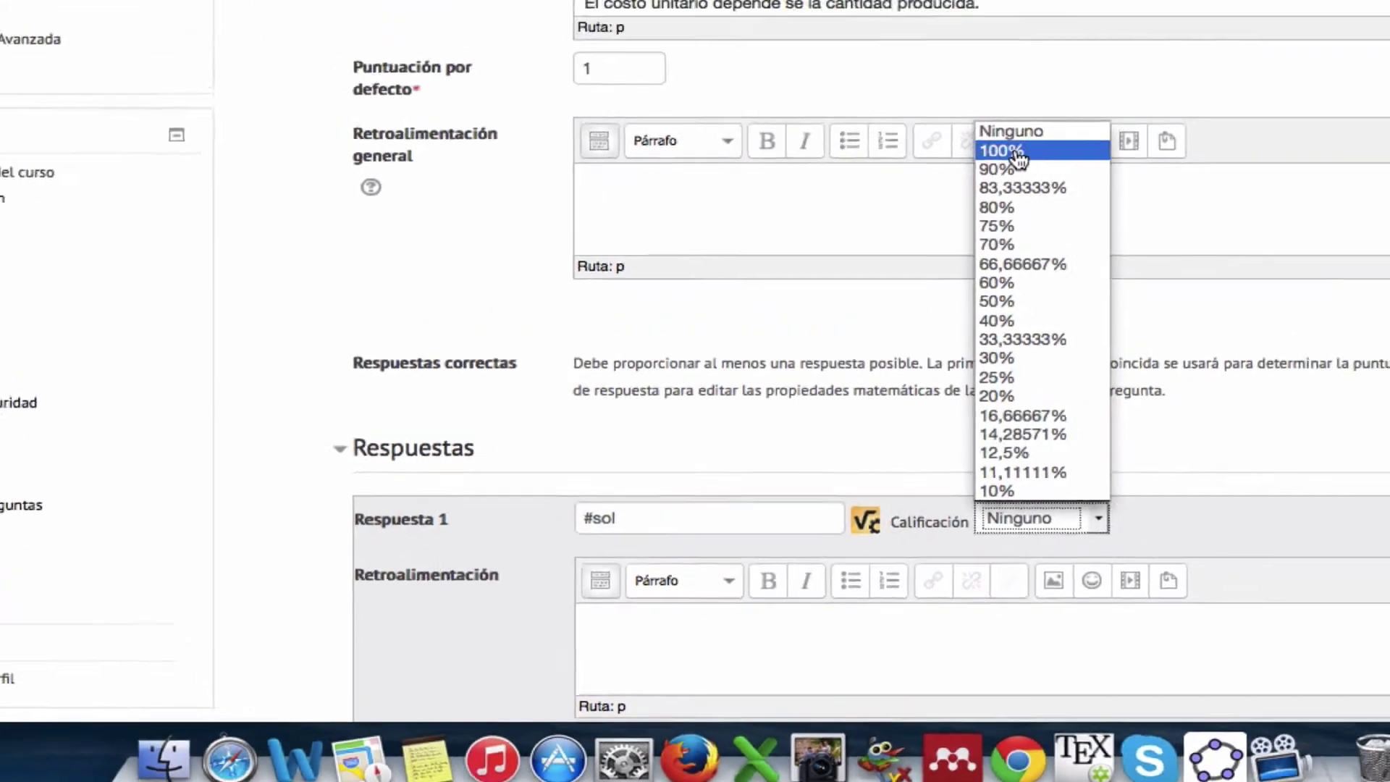
left_click(1050, 33)
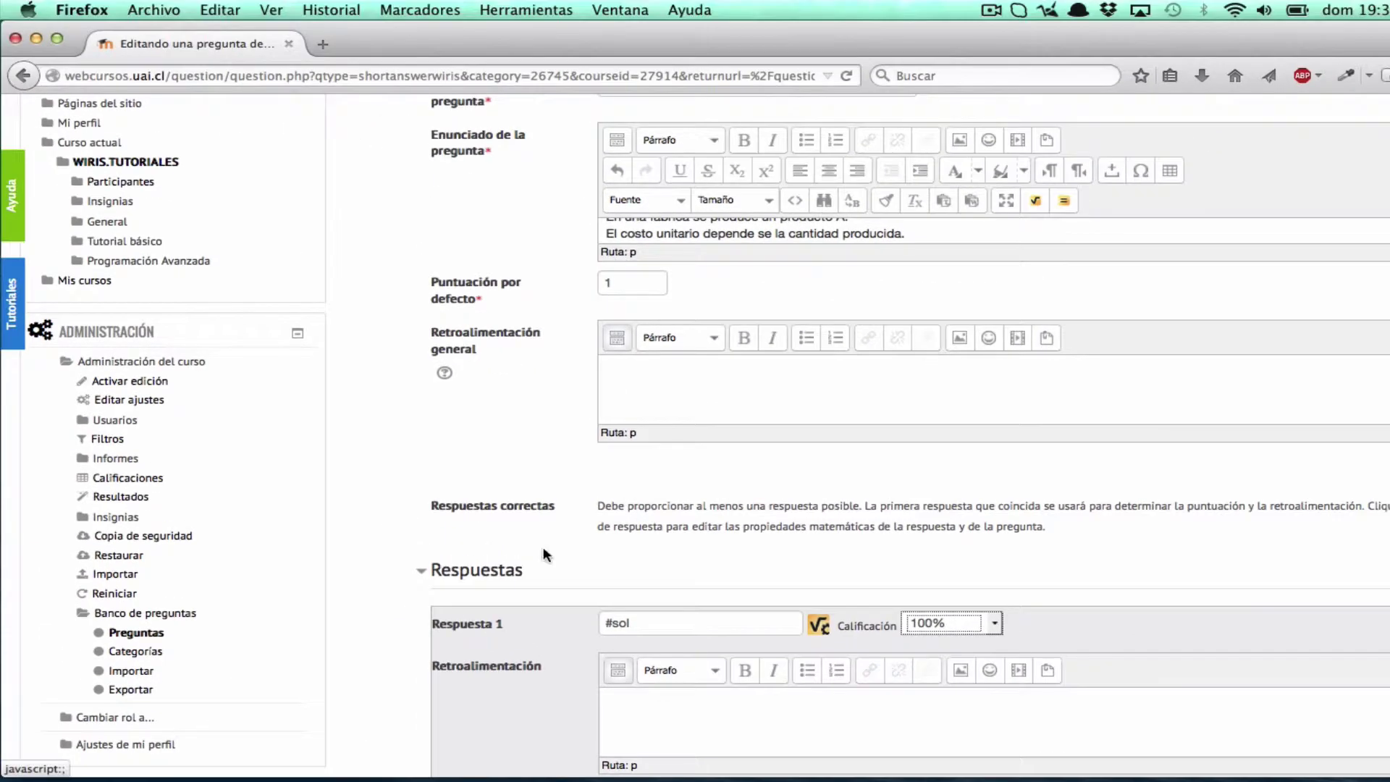
Save the question and reopen "Modificar un gráfico" from the question bank for editing
scroll(287, 447, "down", 6)
left_click(673, 615)
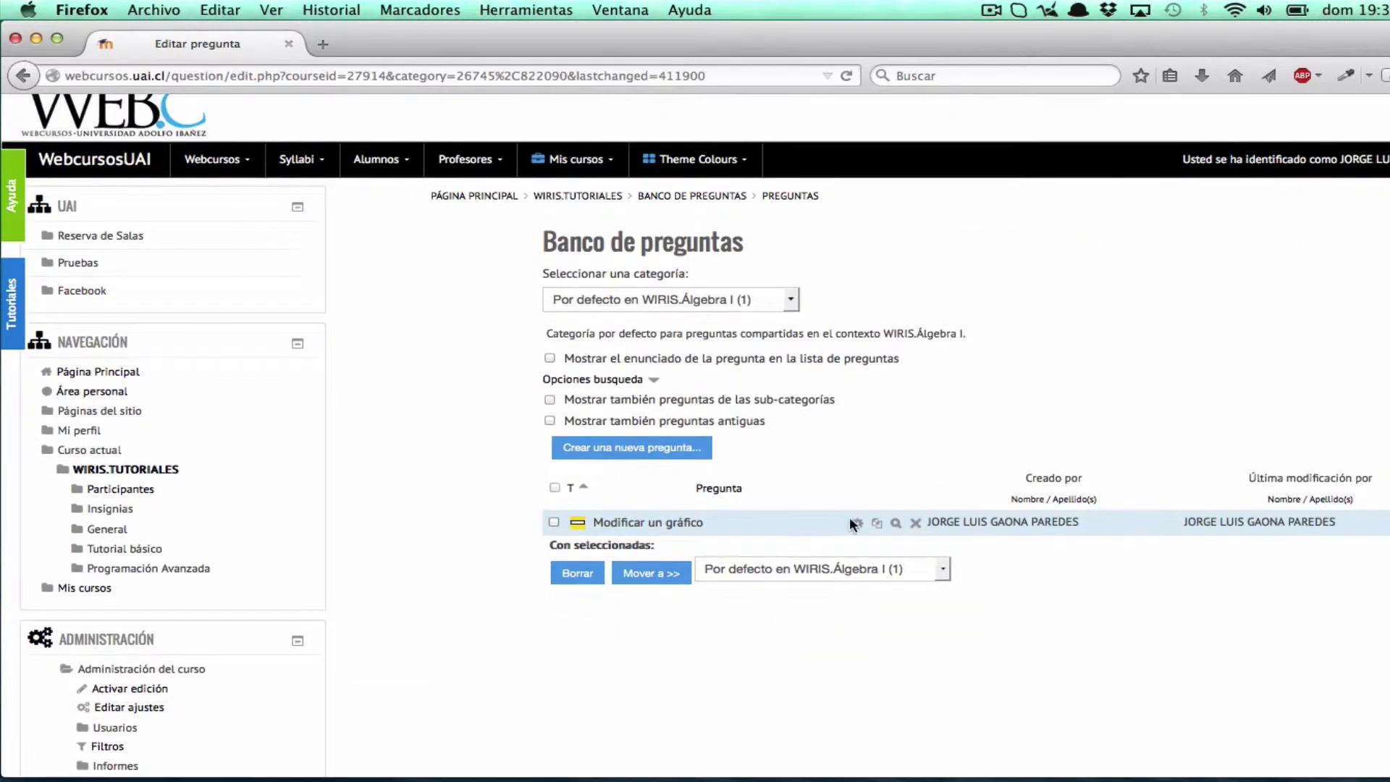
left_click(868, 525)
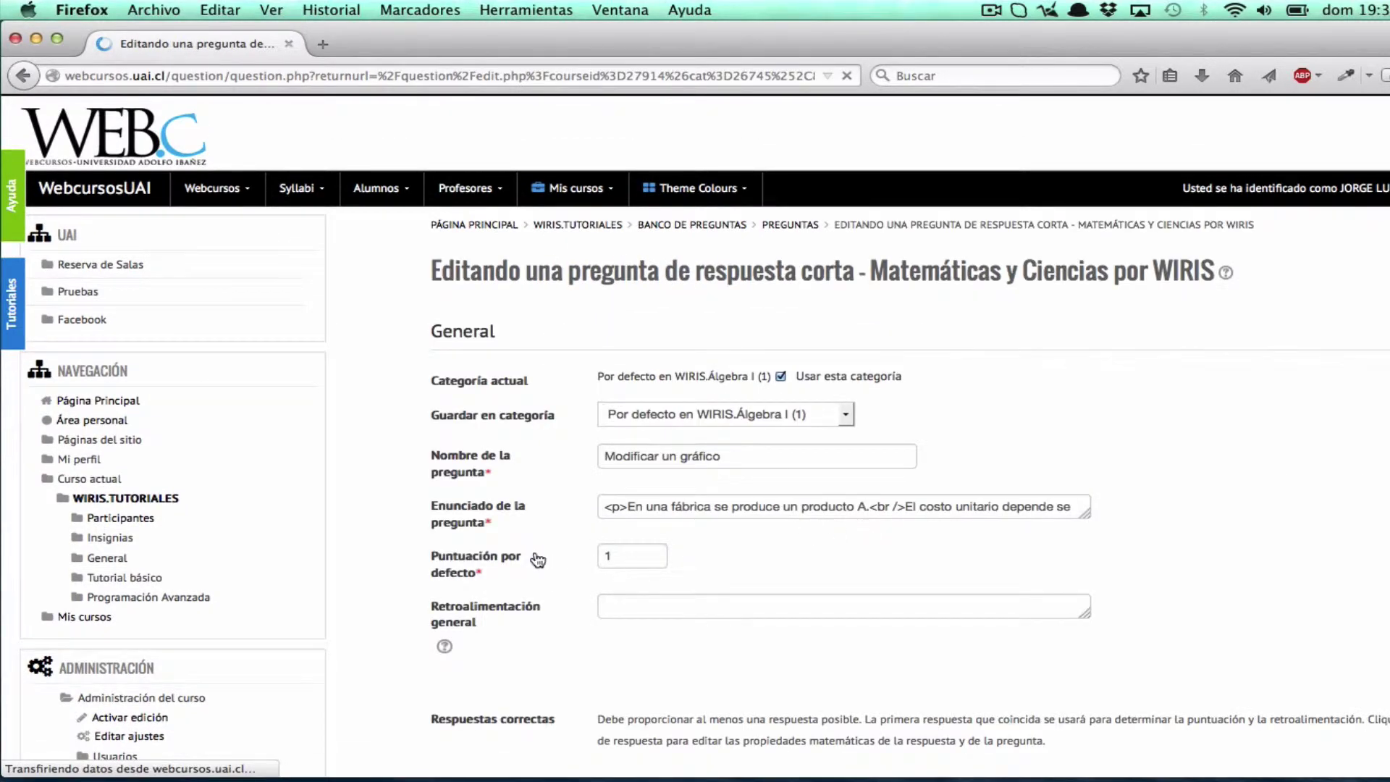
scroll(483, 591, "down", 1)
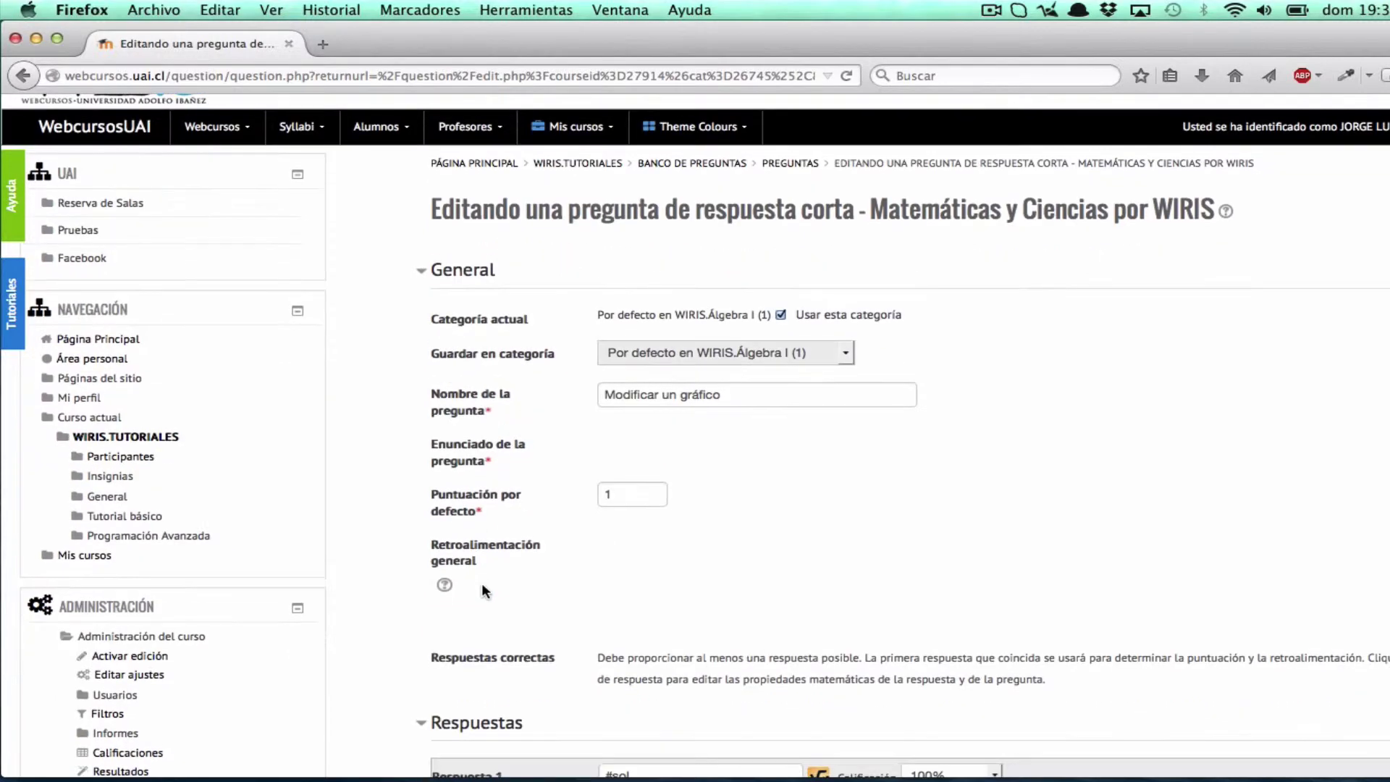
Open the WIRIS quizzes studio for answer 1 and allow the WIRIS cas application to run
scroll(481, 584, "down", 5)
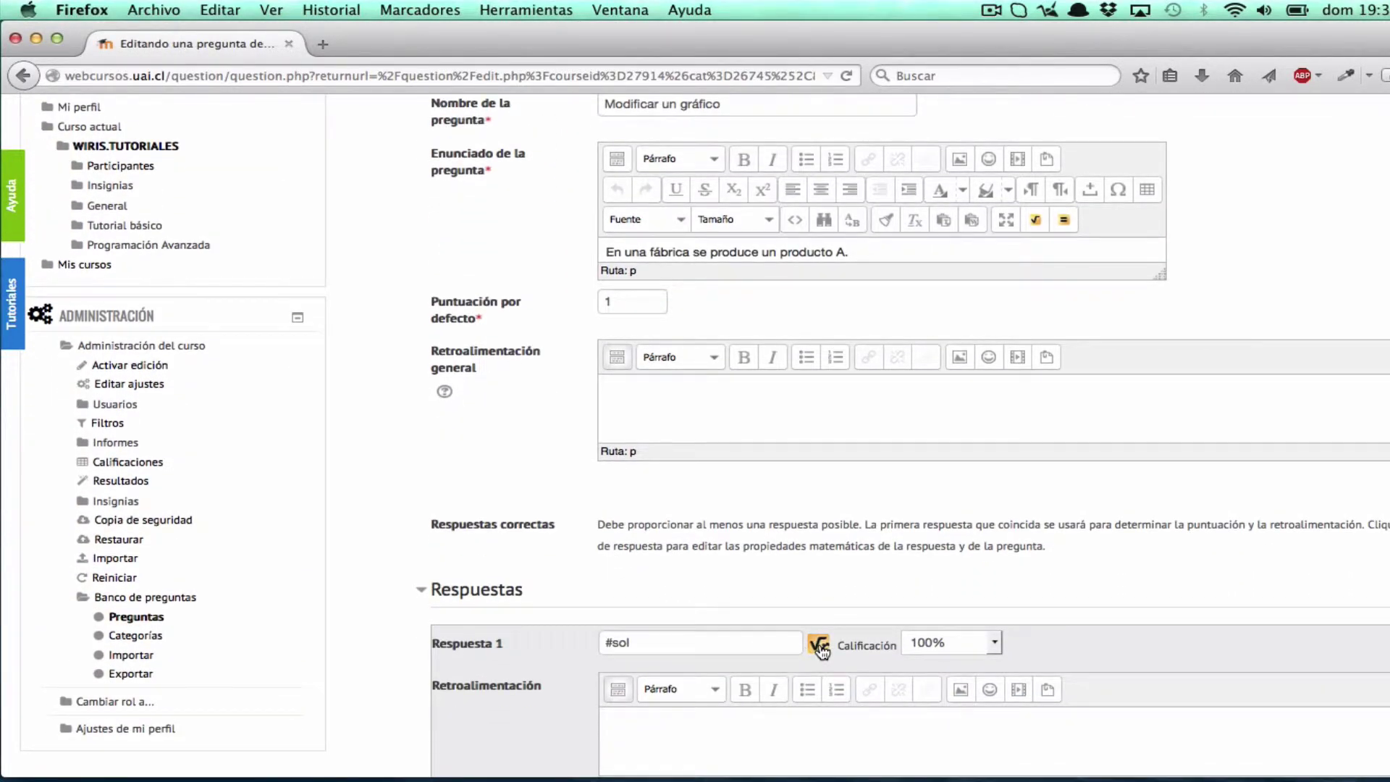
left_click(819, 645)
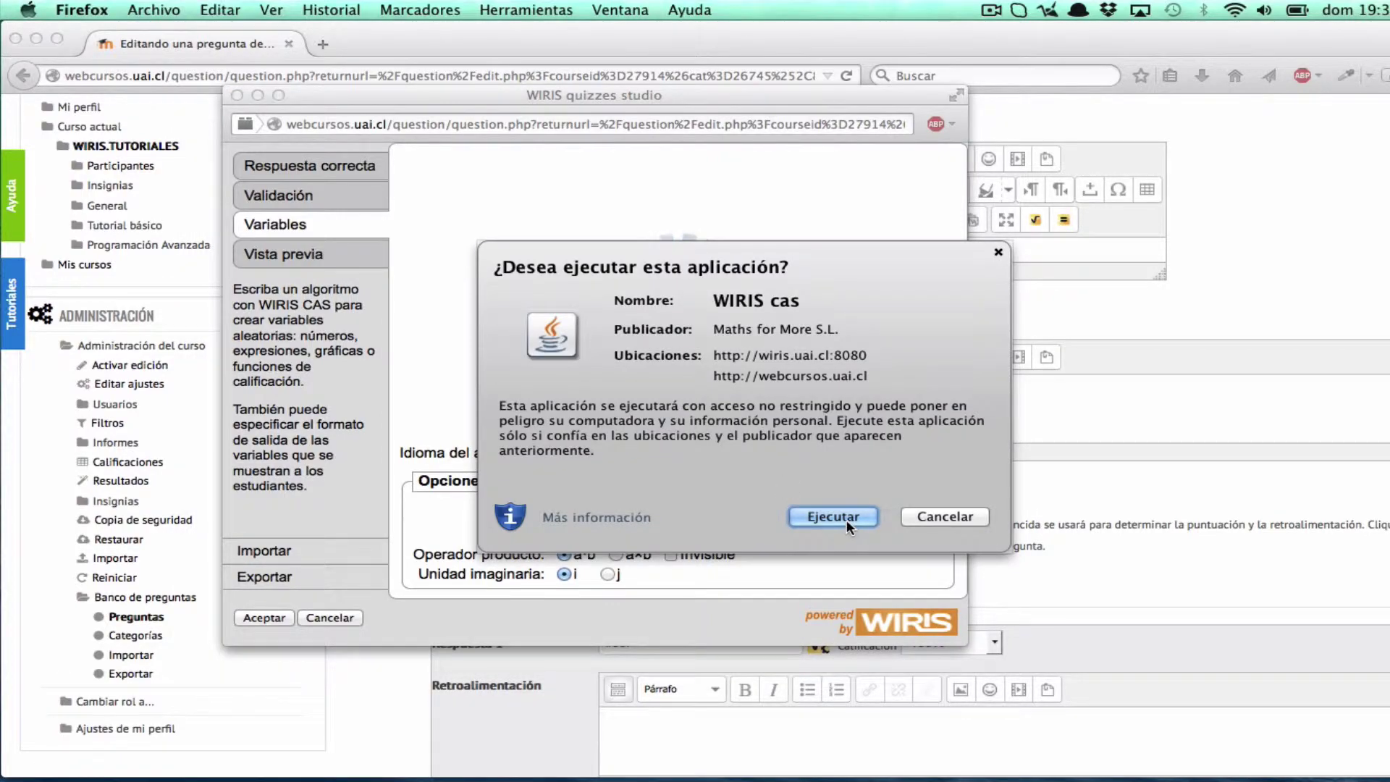
left_click(833, 517)
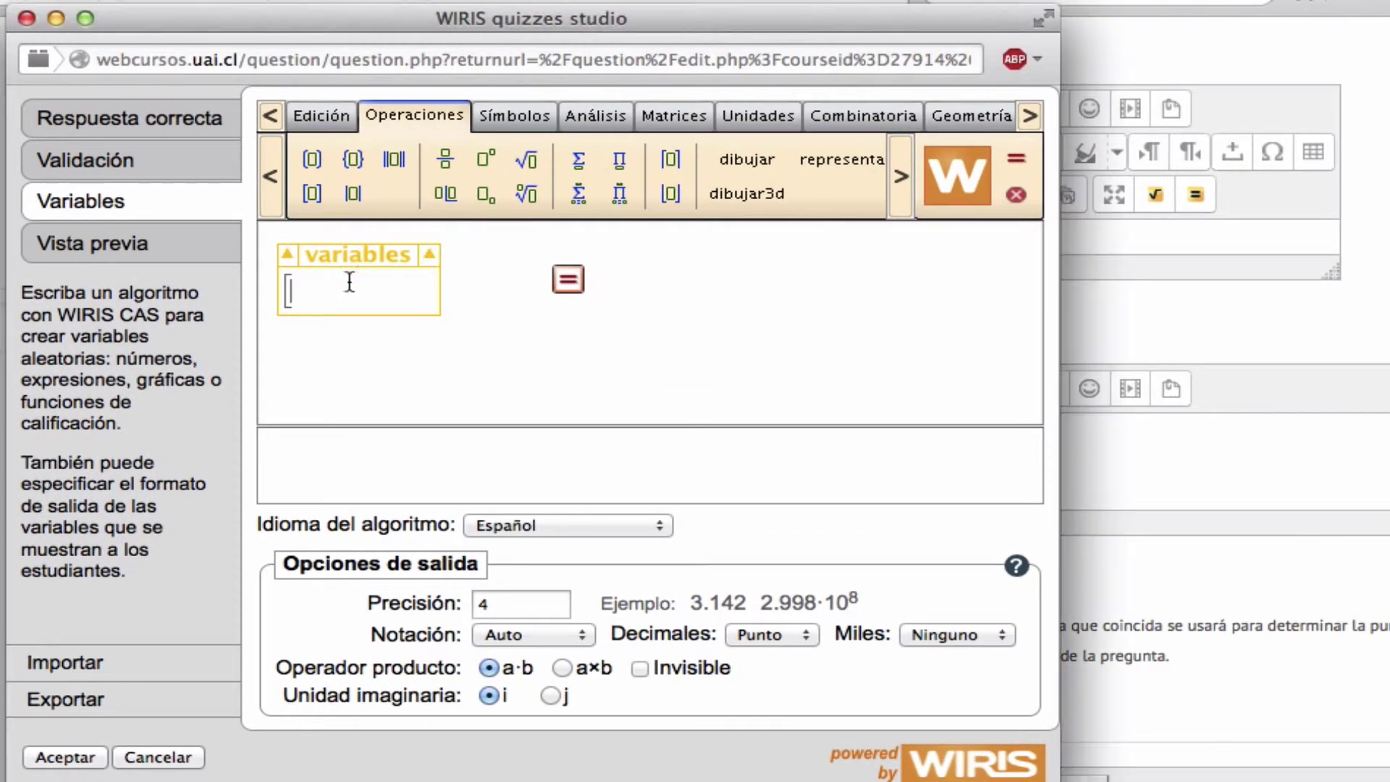
Define the variable p as aleatorio(6,16)·10 in the variables block
left_click(319, 293)
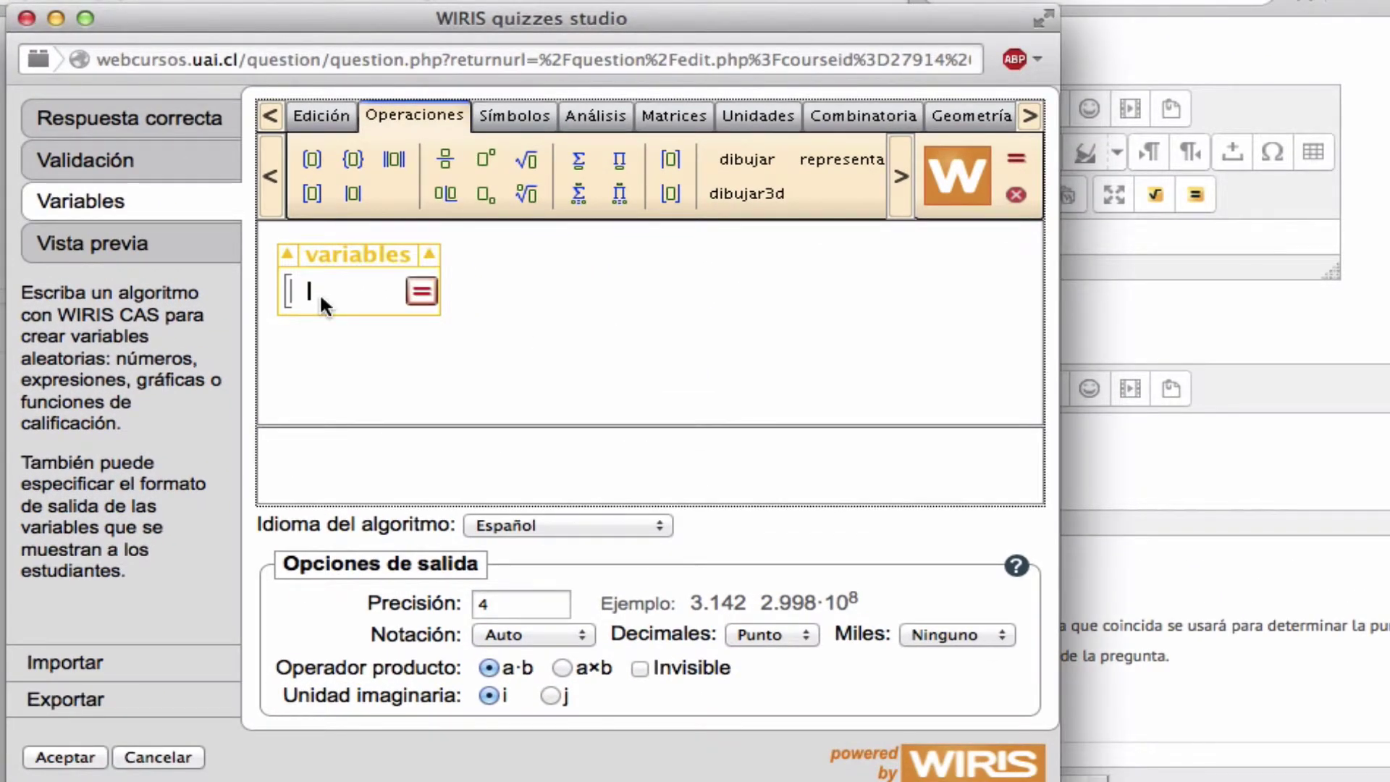
type("p=a")
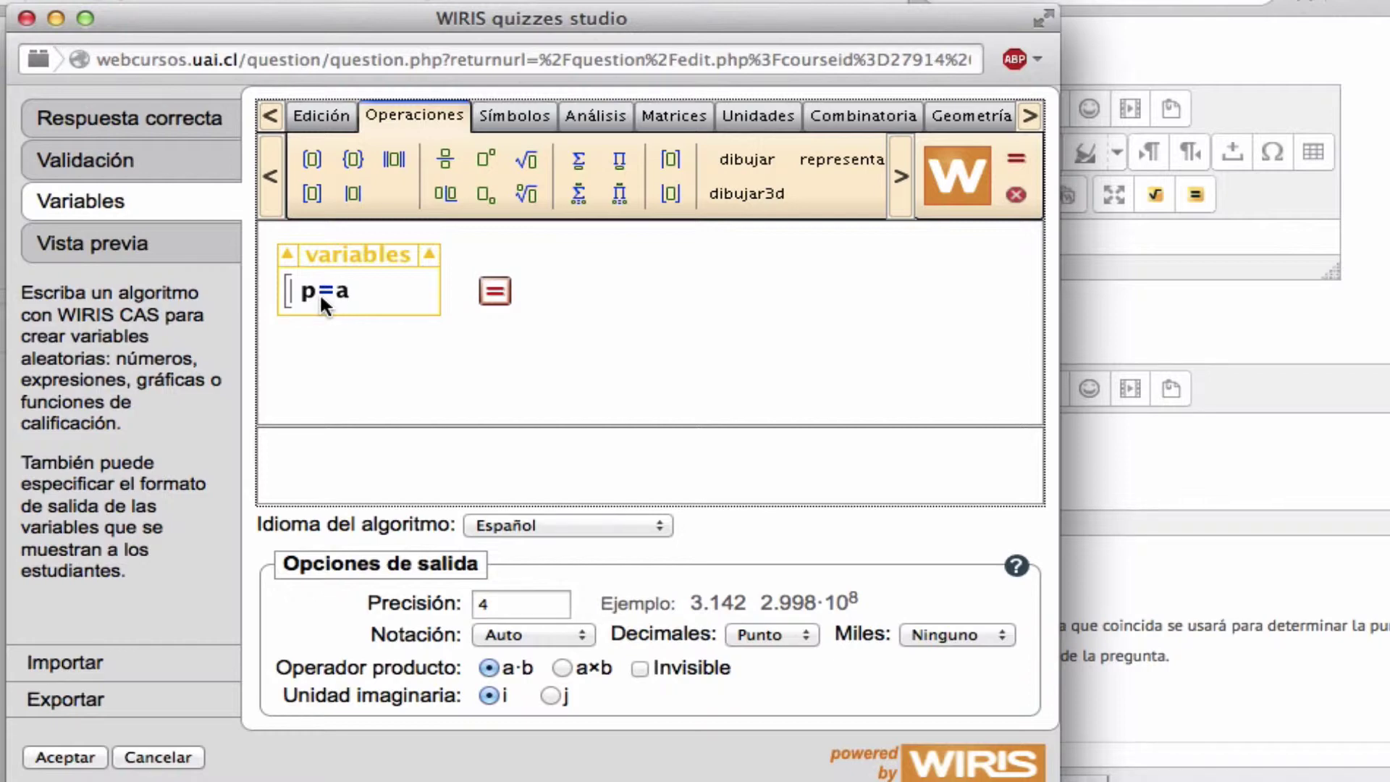
type("leatorio(")
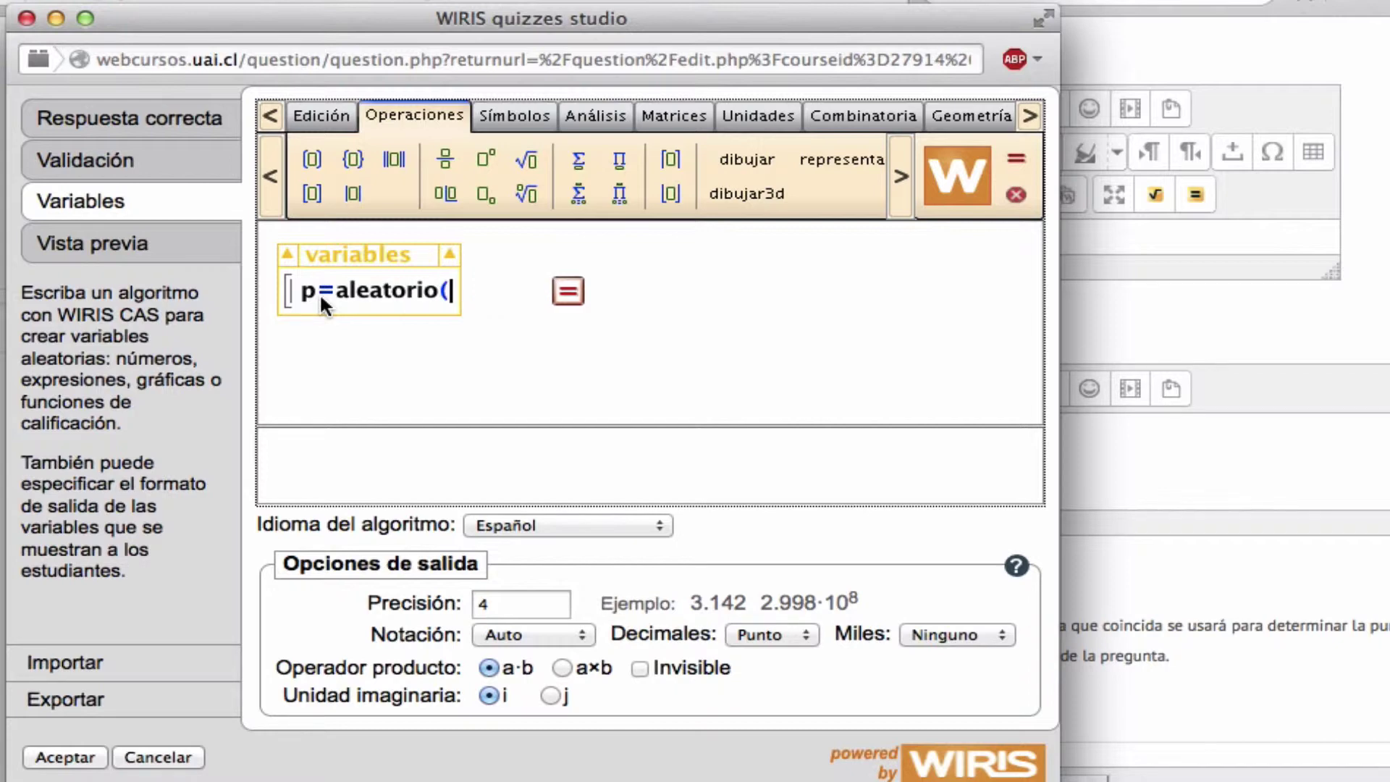
type("6,16")
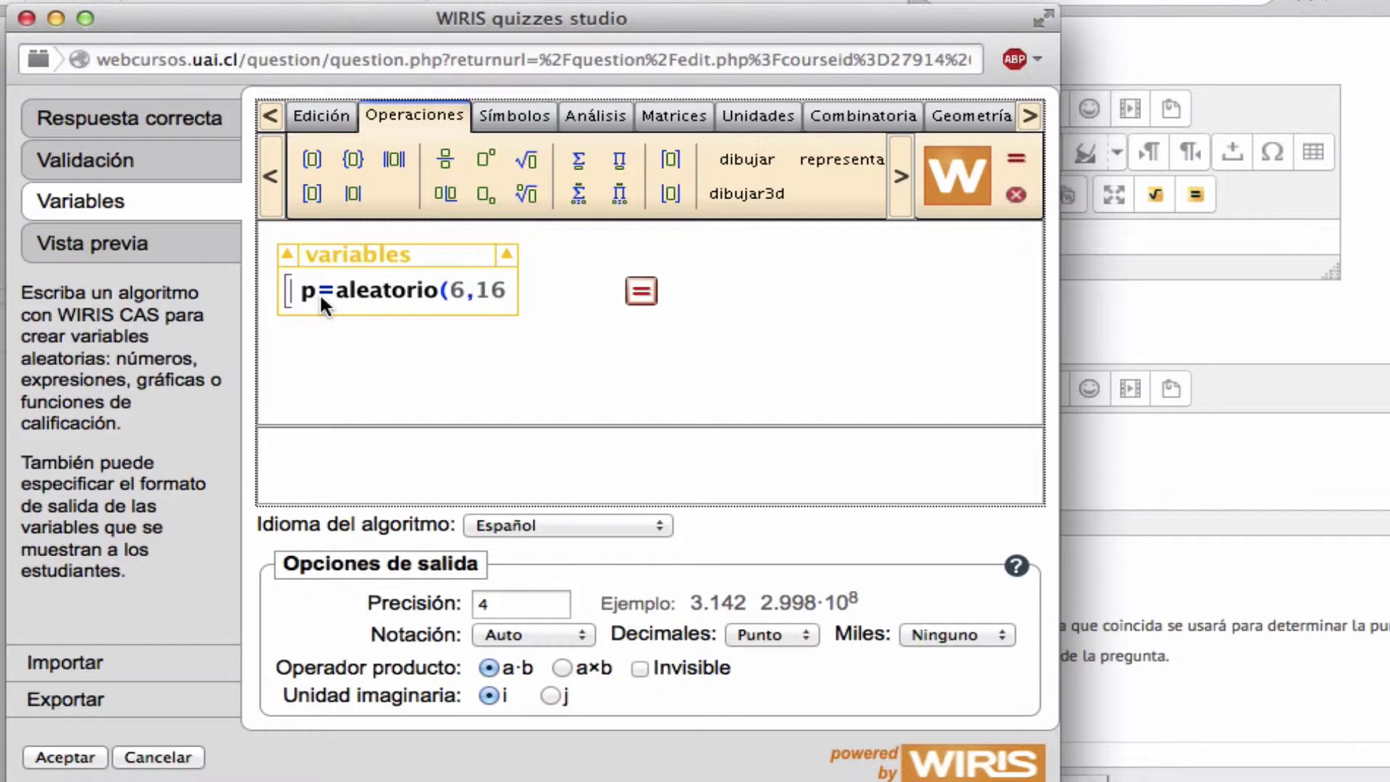
type(")*")
type("10")
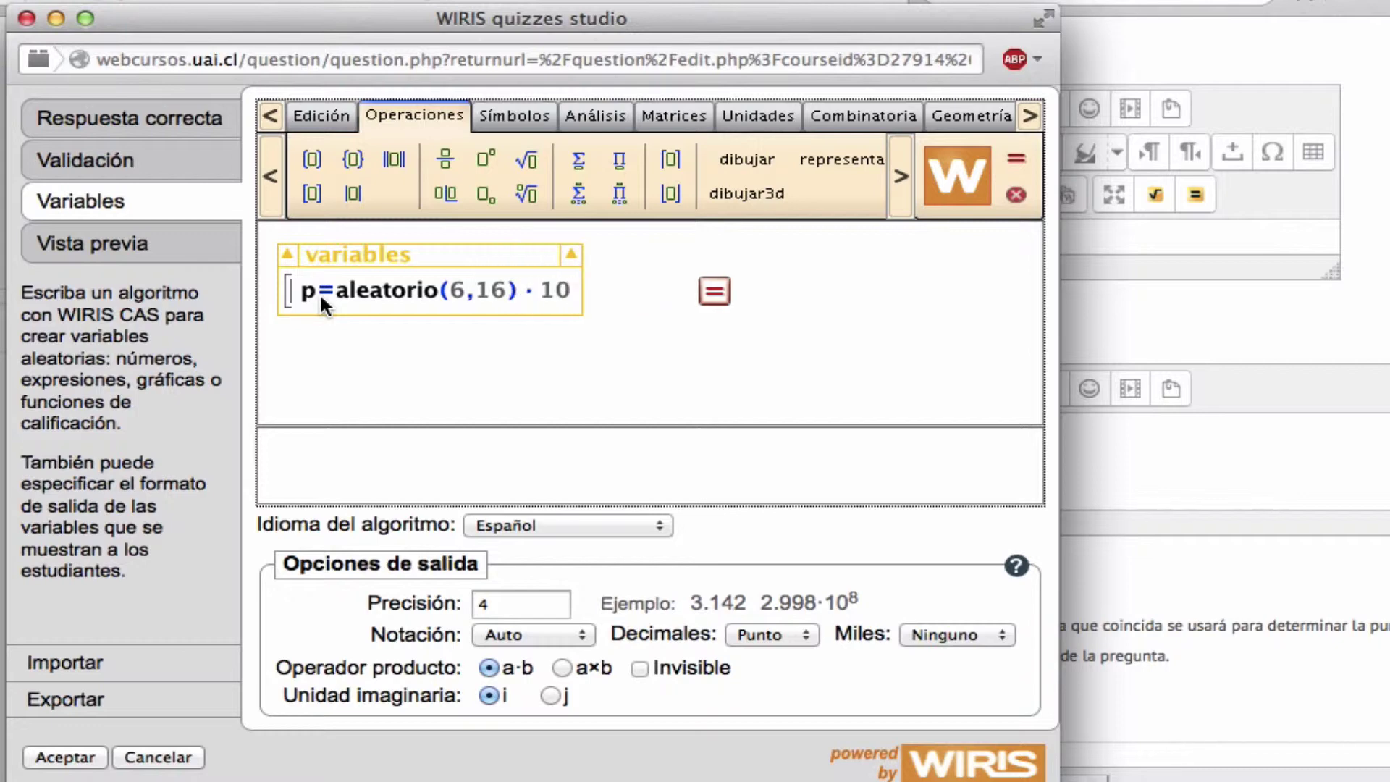
Define q as aleatorio(5,15)·100 on a new line below p and evaluate the variables block
key("Return")
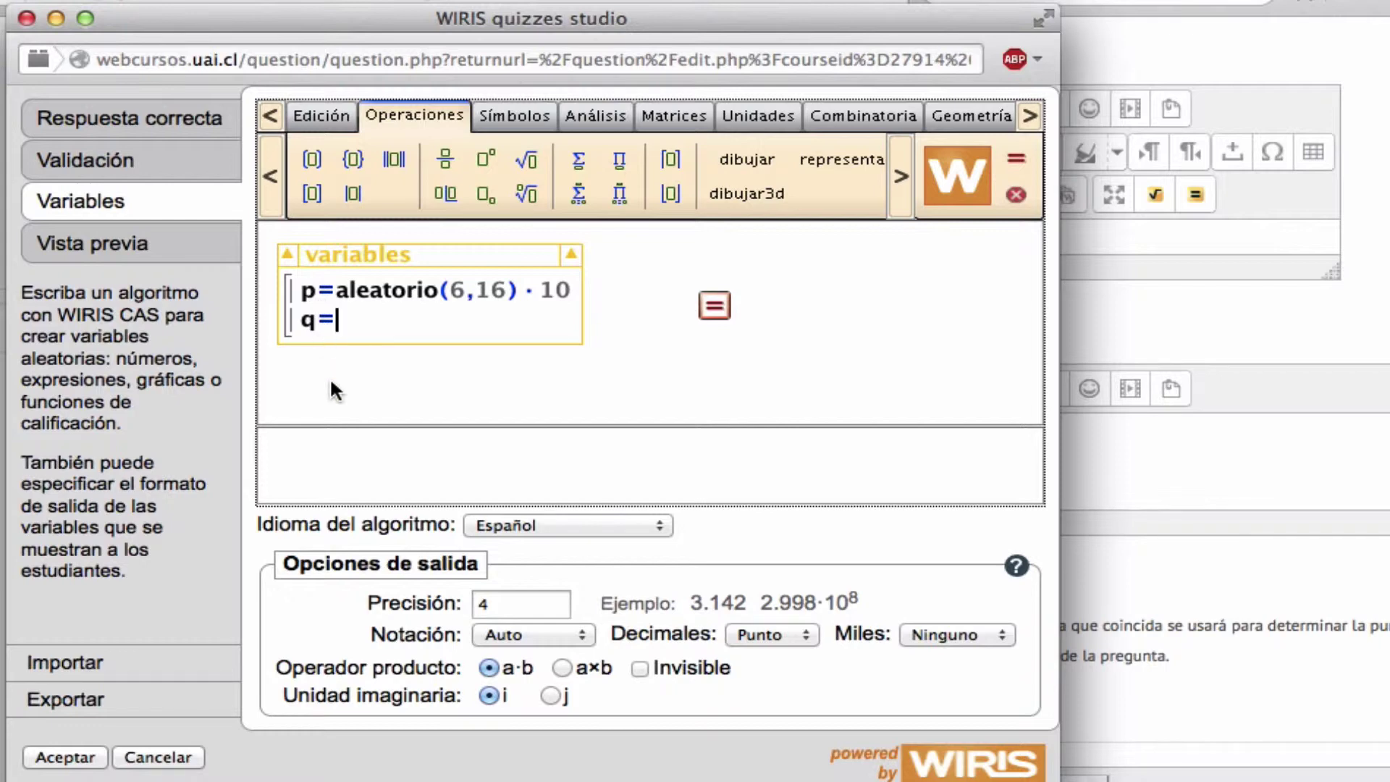
type("(5,")
type("15)")
type("*100")
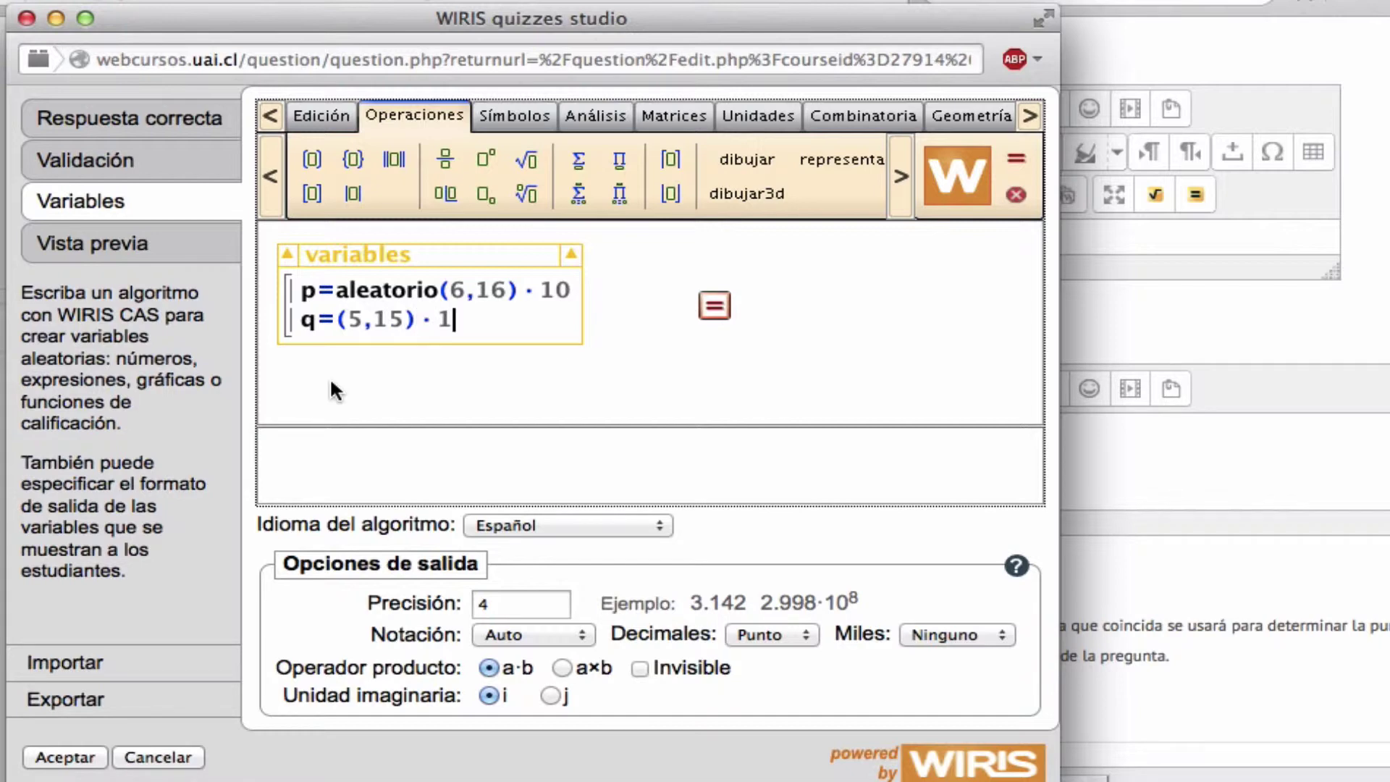
left_click(714, 305)
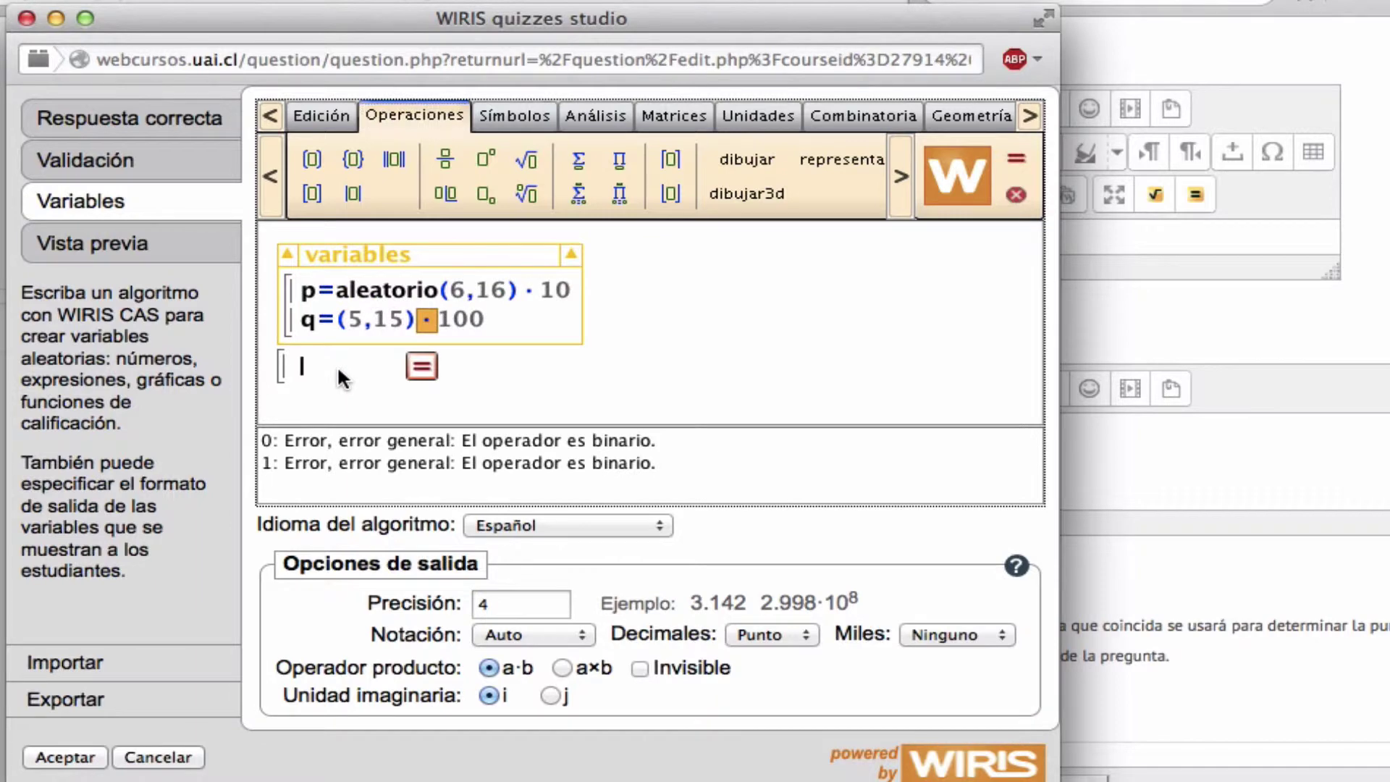
left_click(335, 319)
type("aleat")
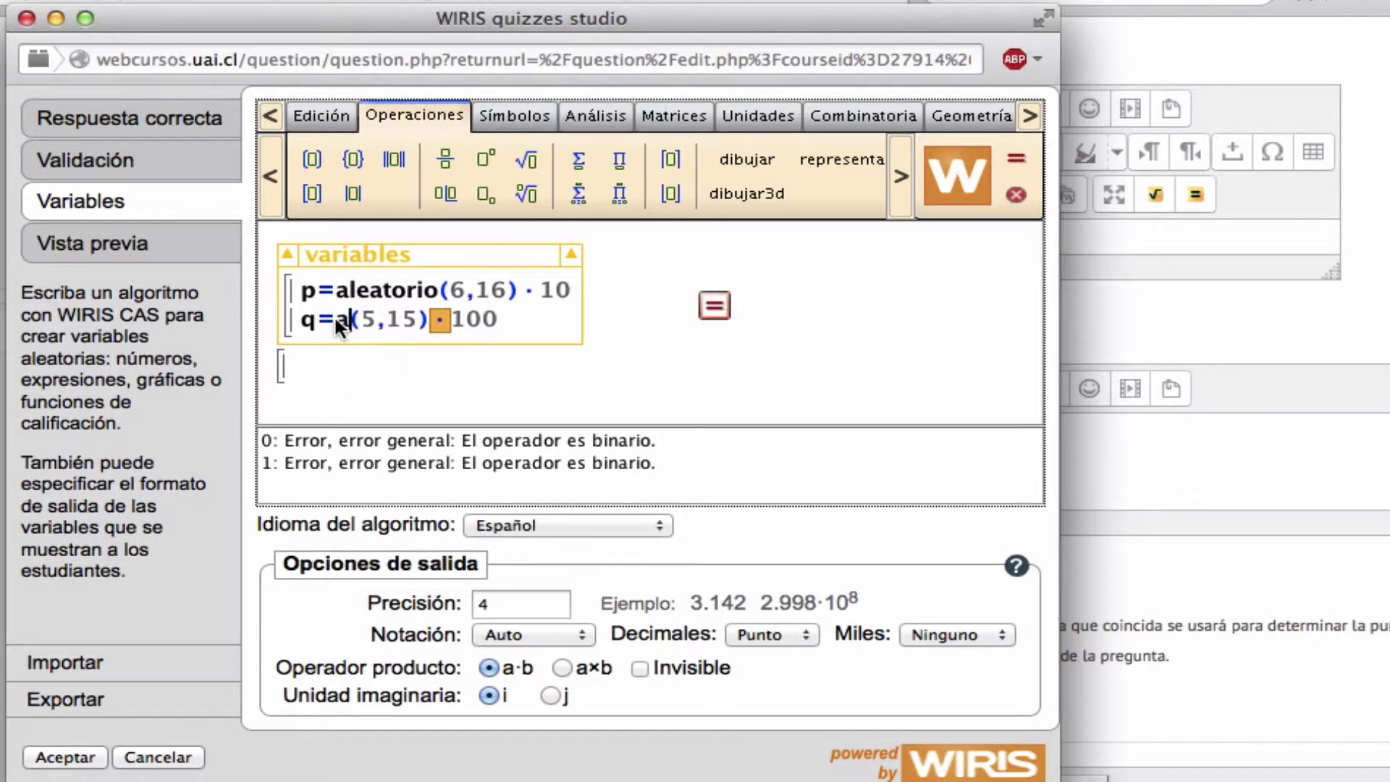
type("orio")
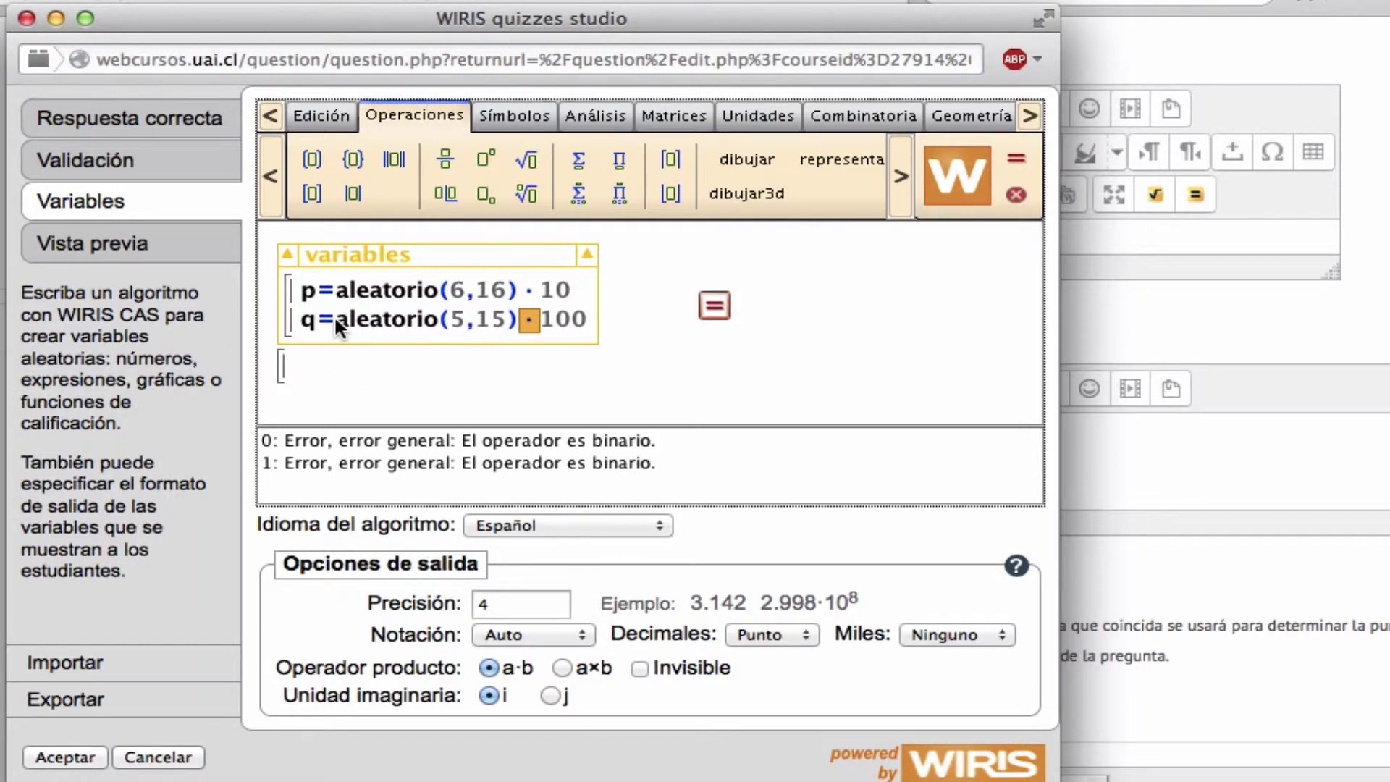
left_click(714, 304)
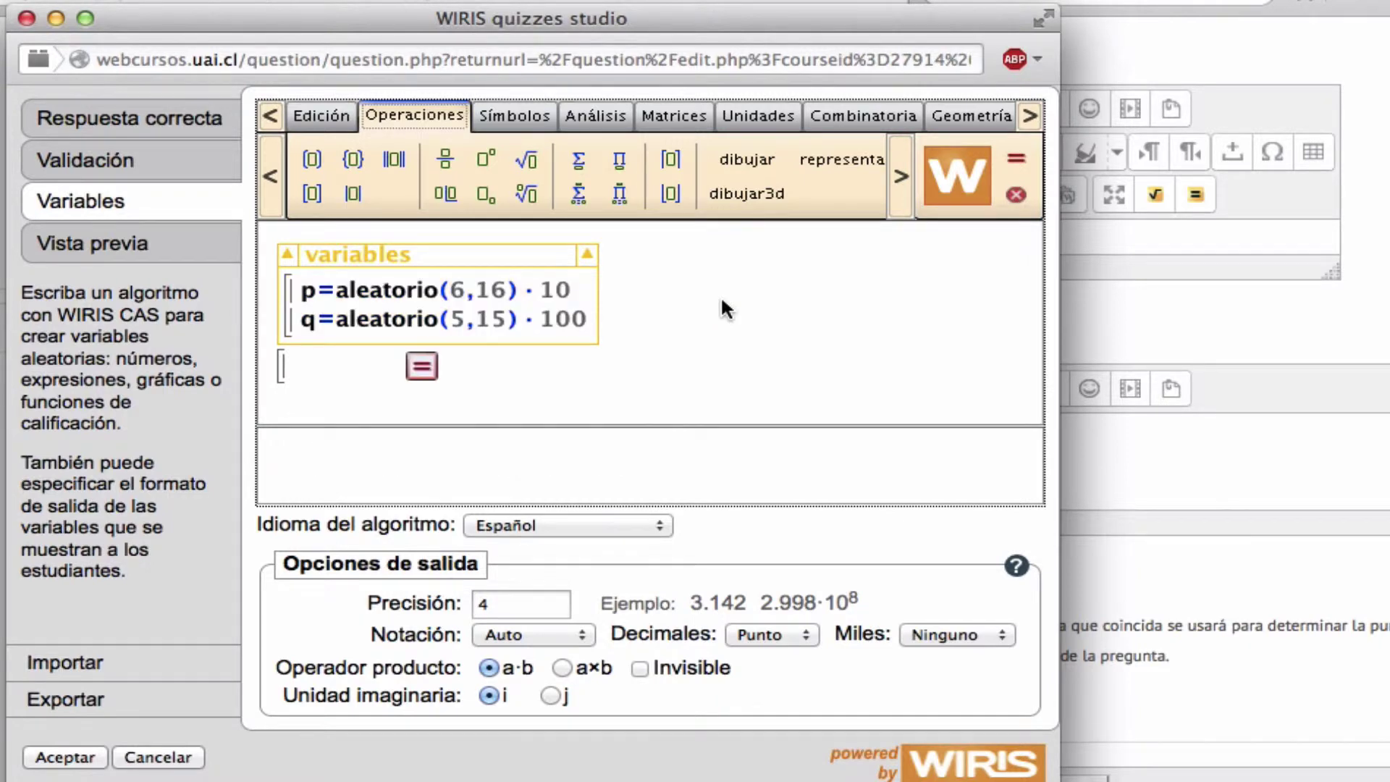
Enter p and q on separate lines below the variables block and evaluate them
left_click(301, 364)
type("p")
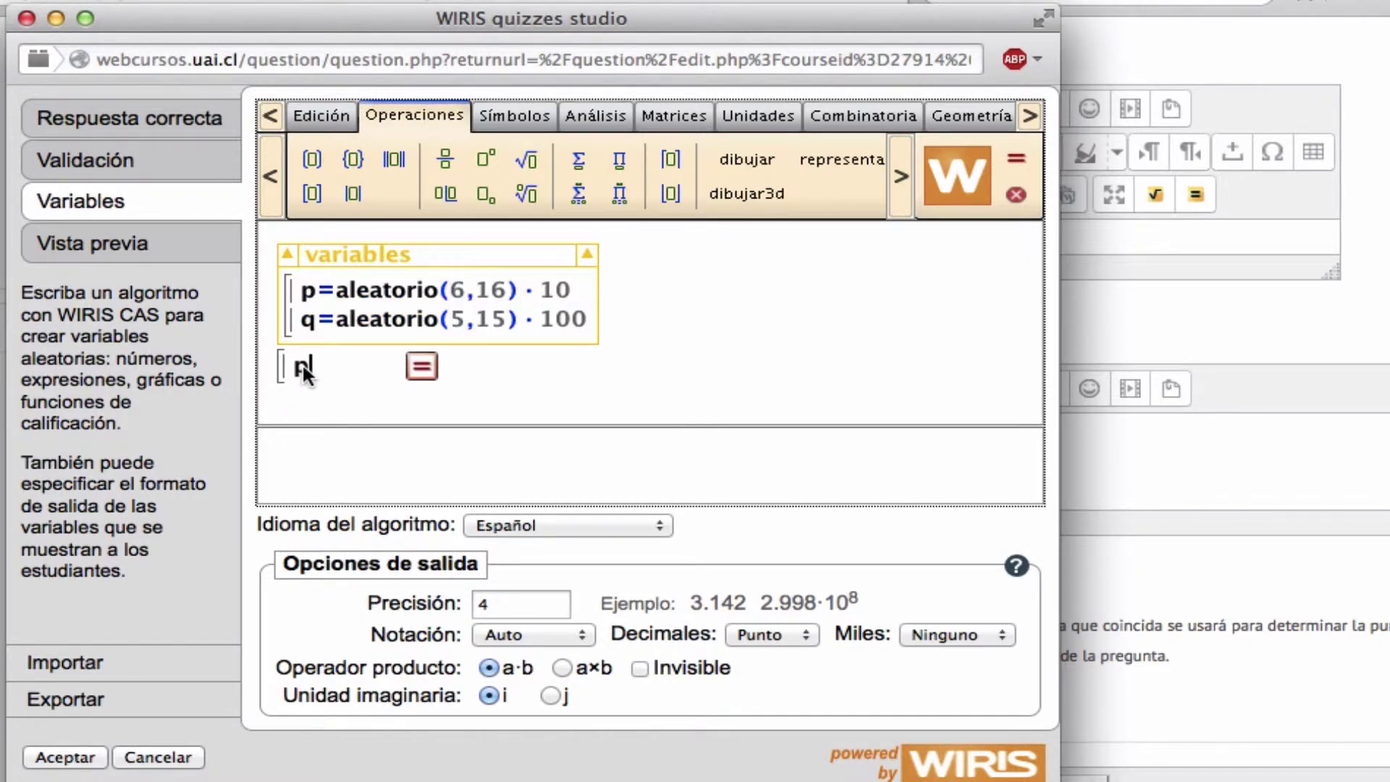
key("Return")
type("q")
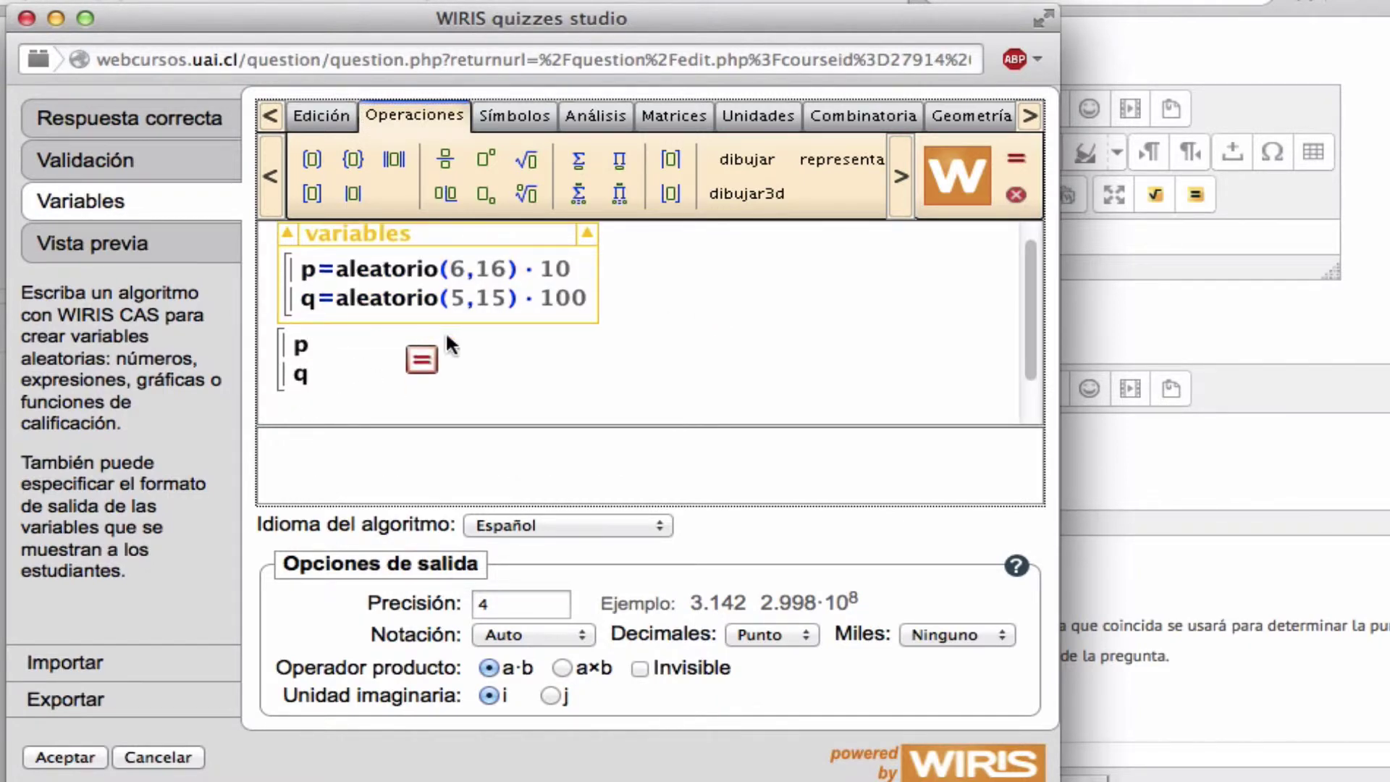
left_click(423, 358)
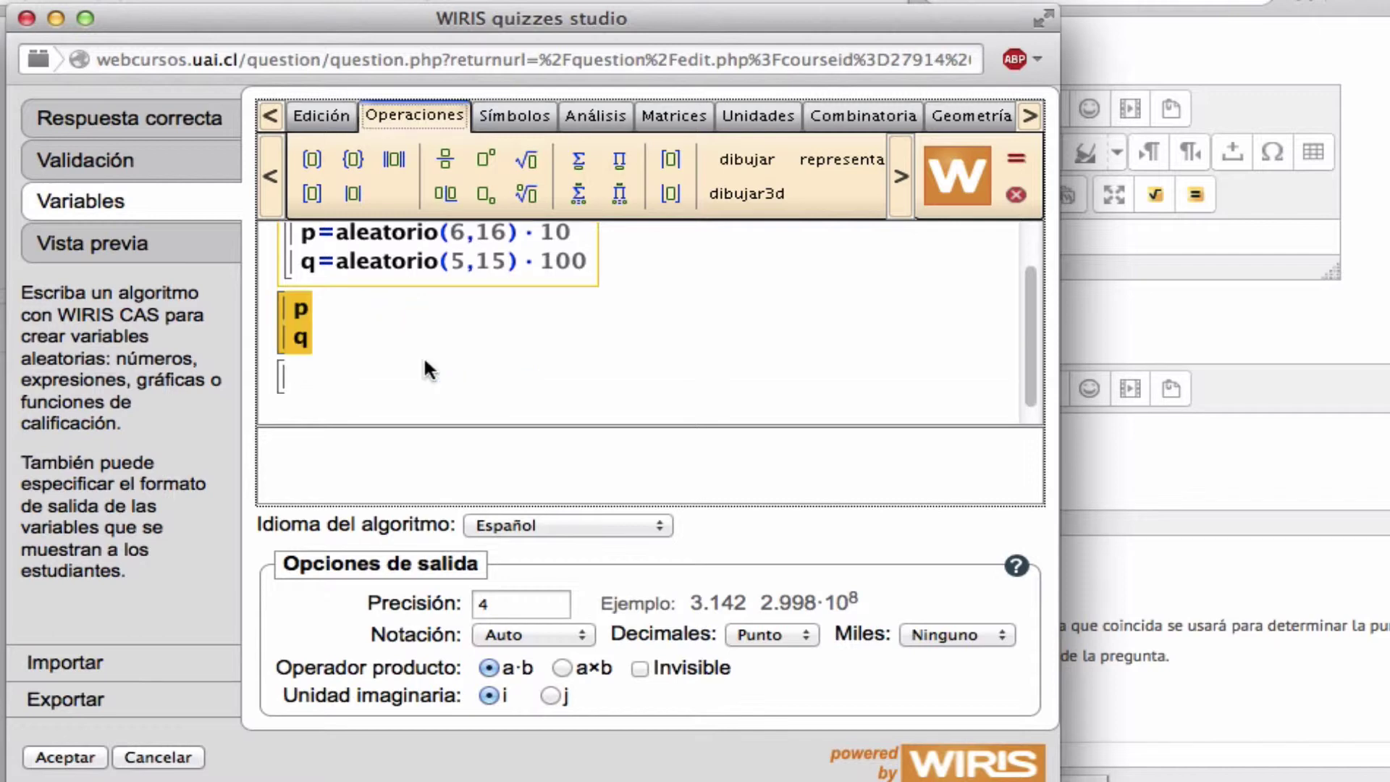
left_click(499, 327)
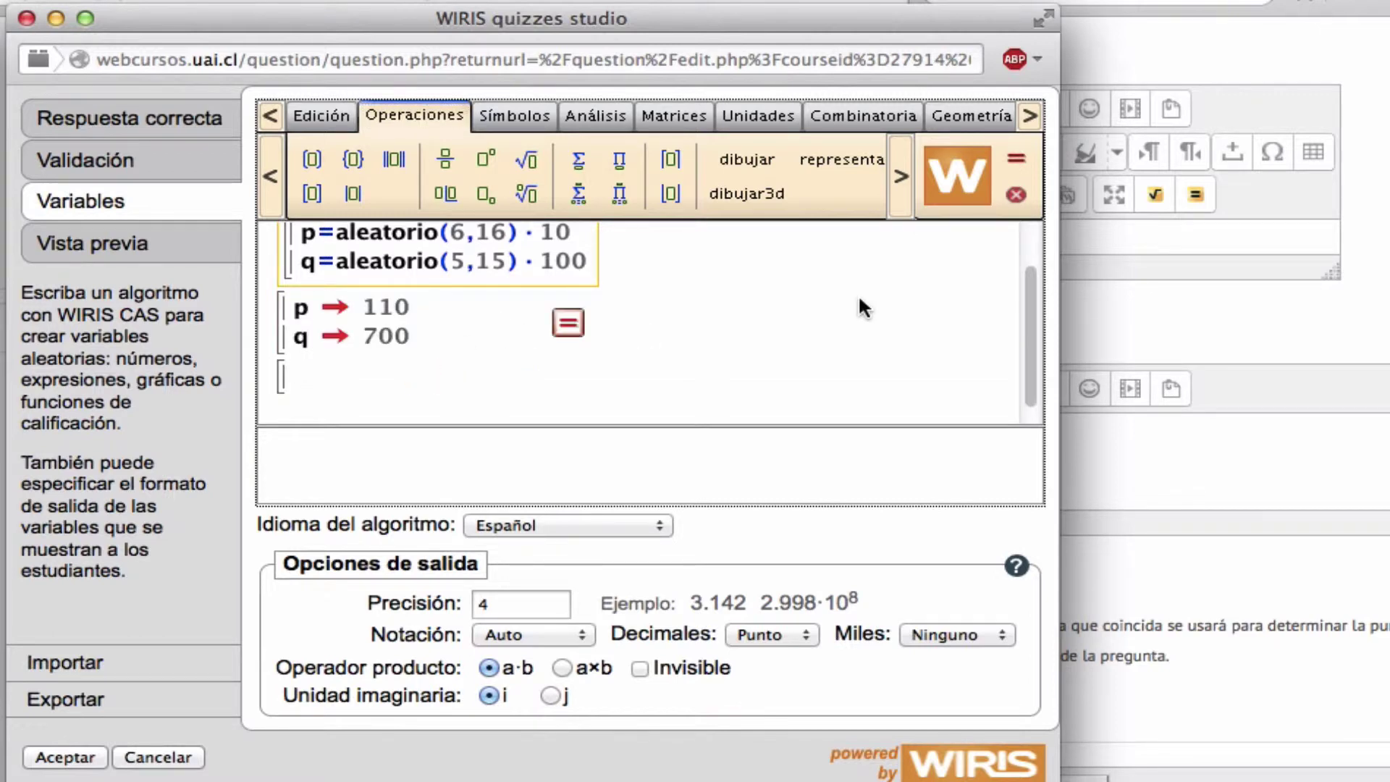
Add a line below q in the variables block that starts f1 with the fraction p over 2·q²
left_click_drag(1030, 278, 1027, 211)
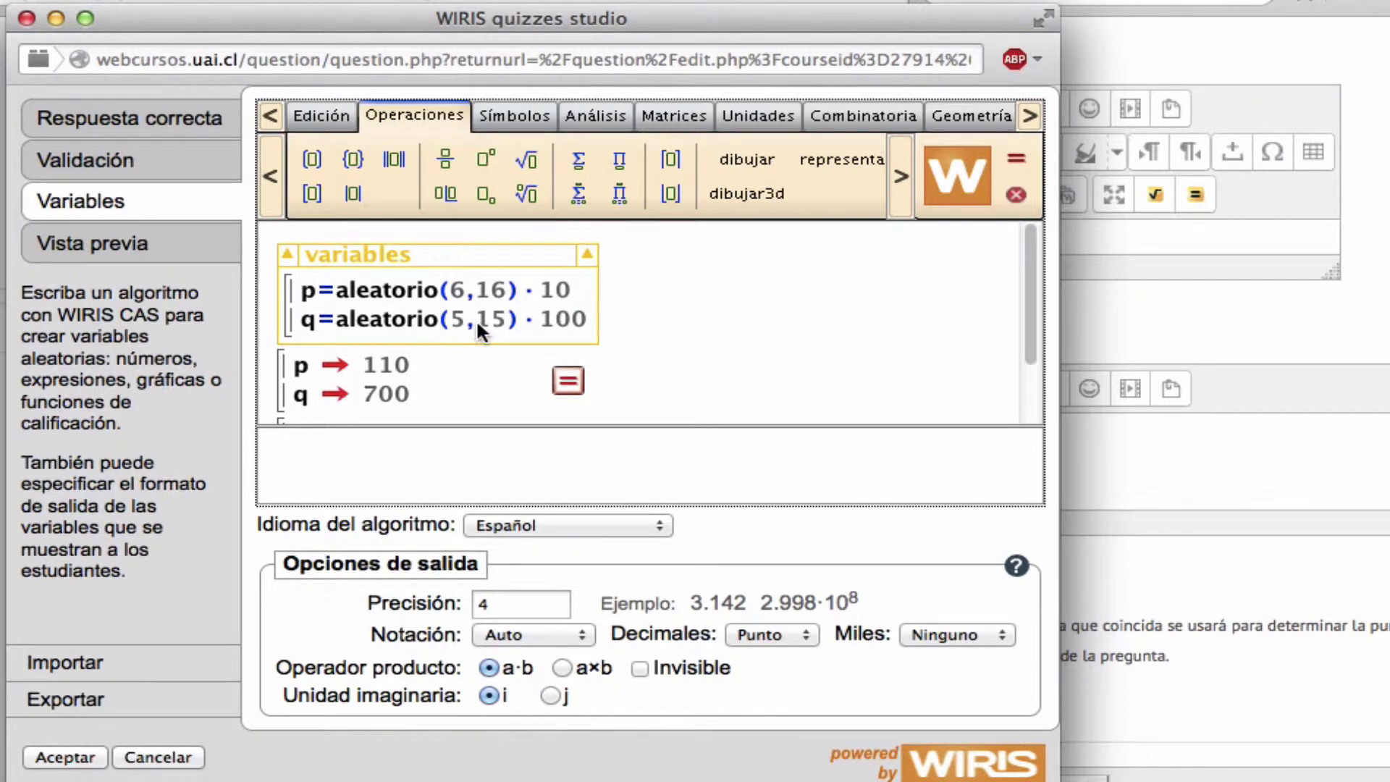
left_click(589, 321)
key("Return")
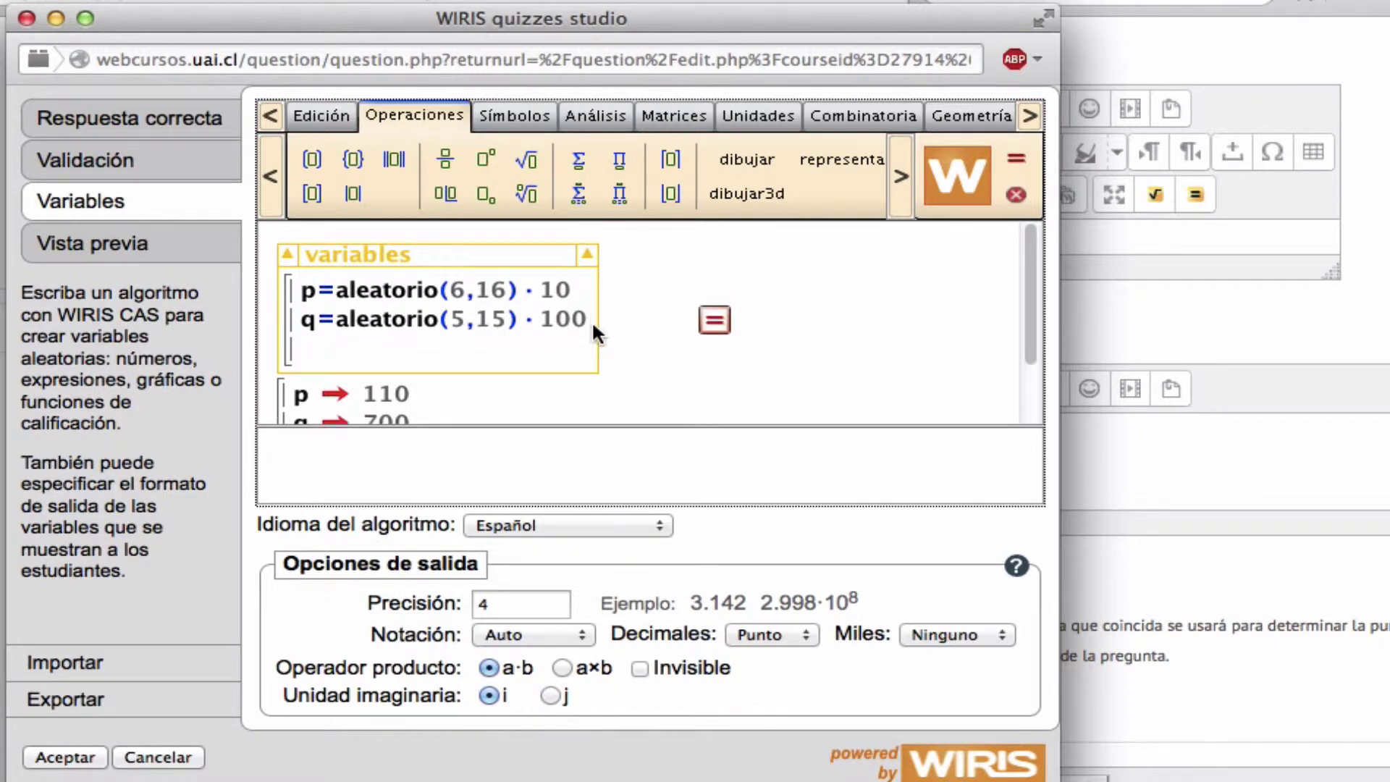
type("f1=")
left_click(453, 154)
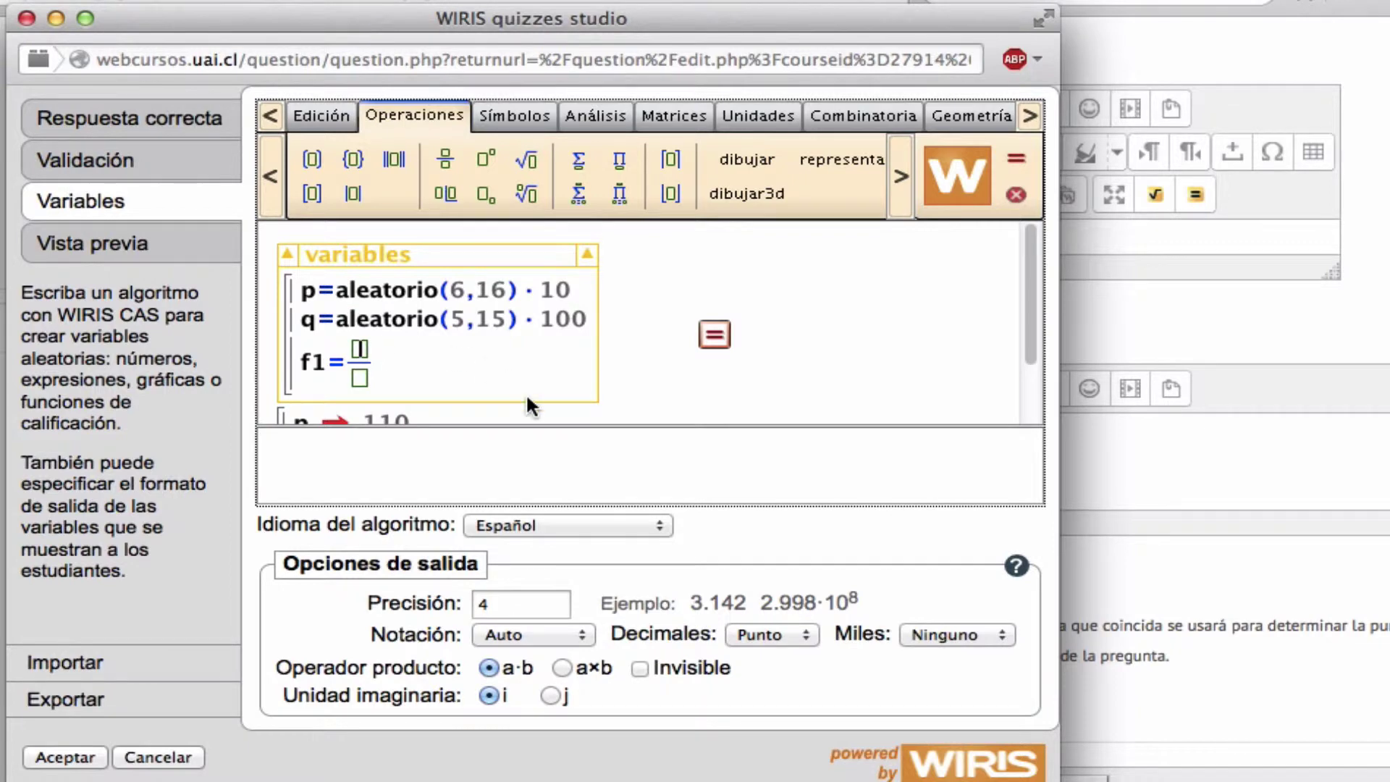
type("p")
key("Down")
type("2*")
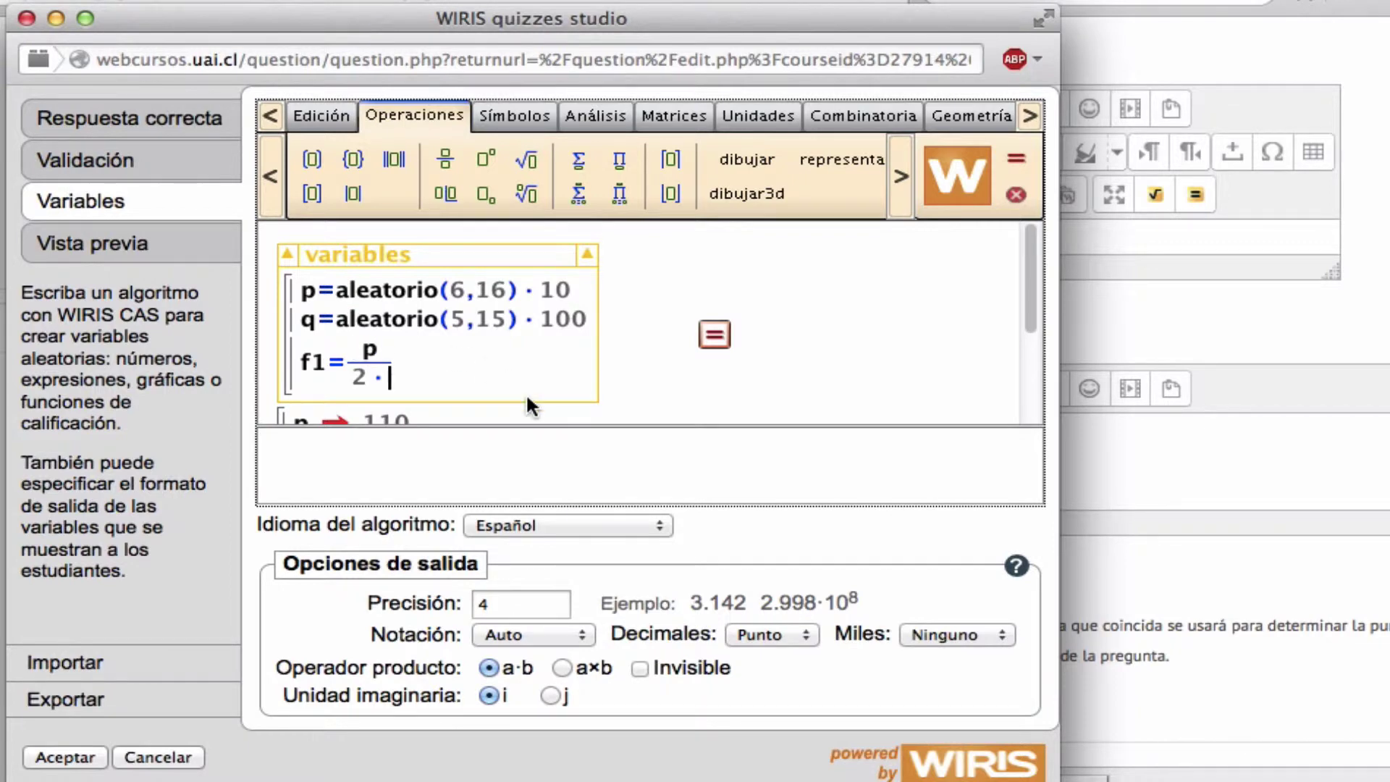
type("q")
left_click(486, 156)
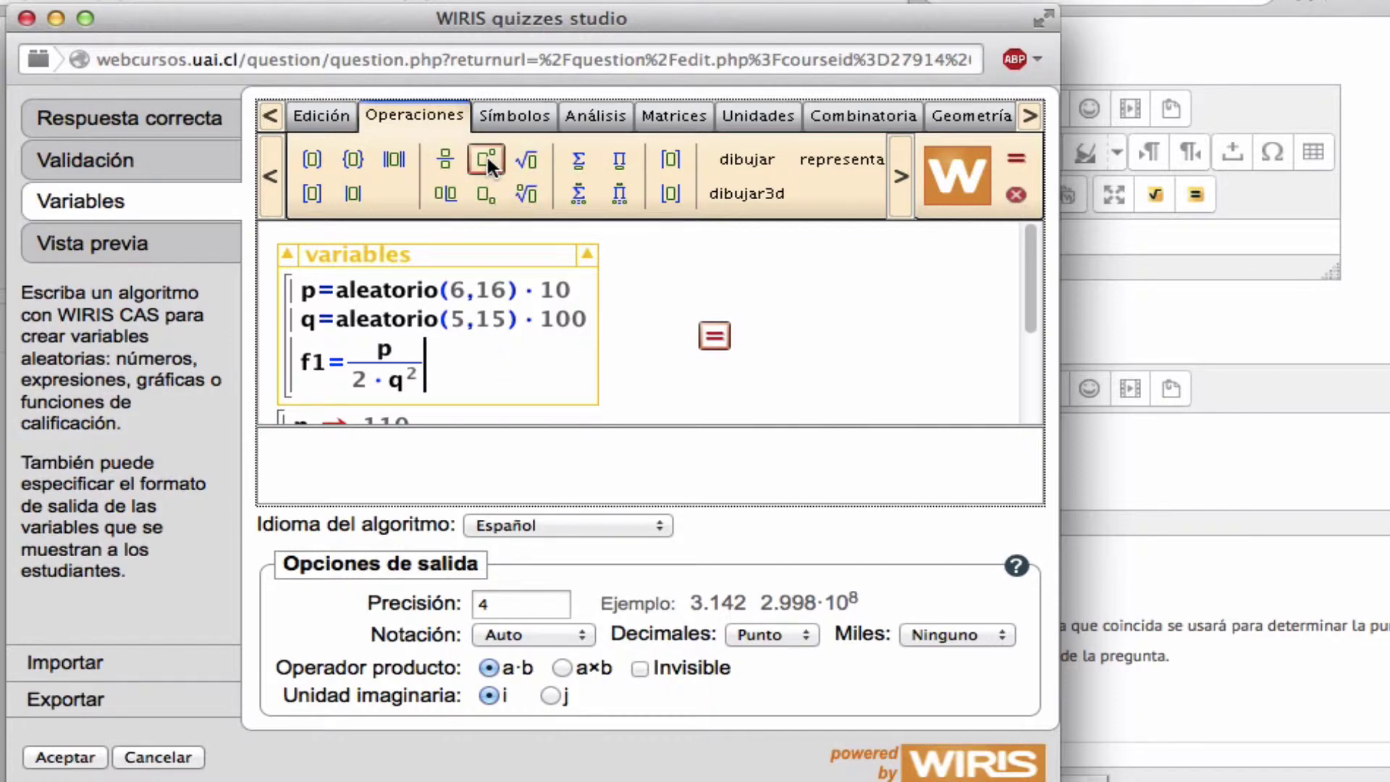
type("2")
Multiply the fraction in f1 by (x−q)² and append a plus sign for another term
left_click(316, 154)
type("x-")
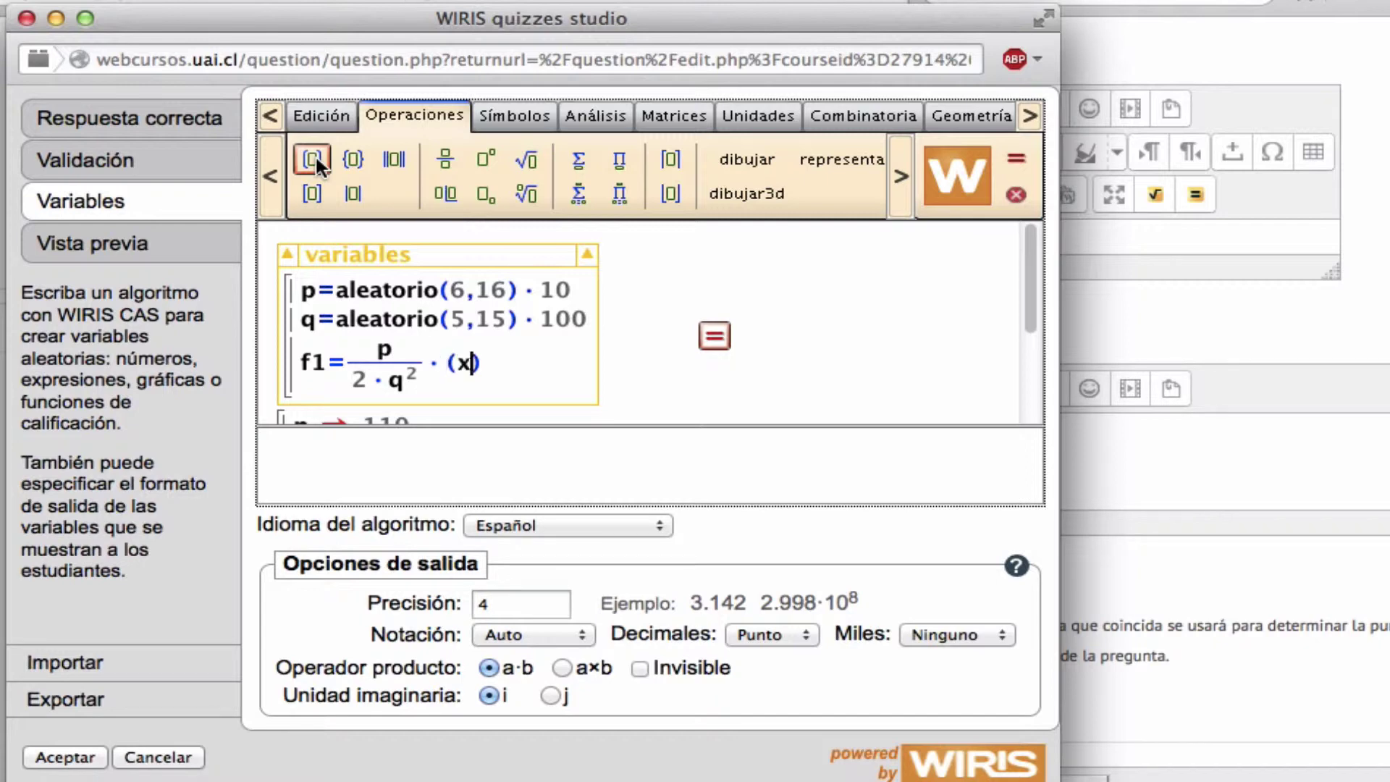
type("q")
key("Right")
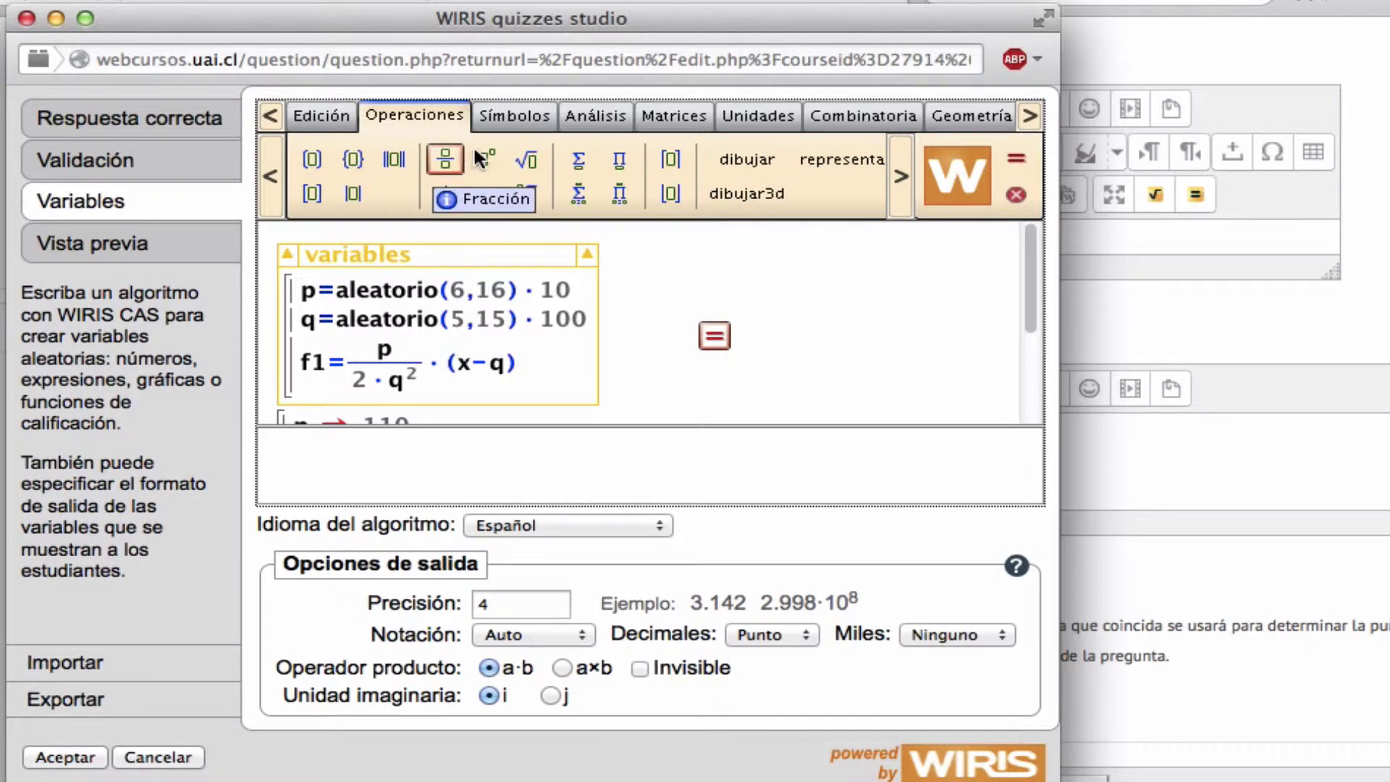
left_click(494, 147)
type("3")
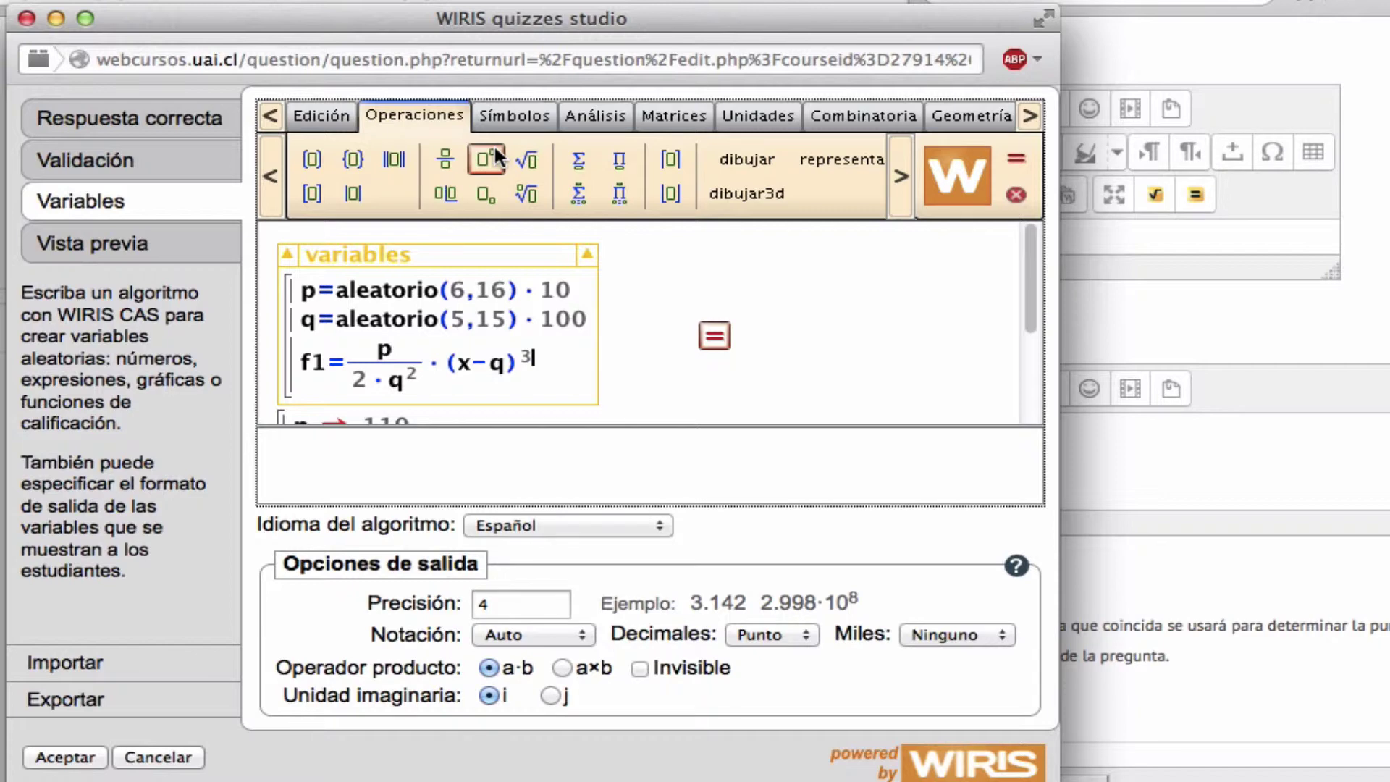
key("BackSpace")
type("2+")
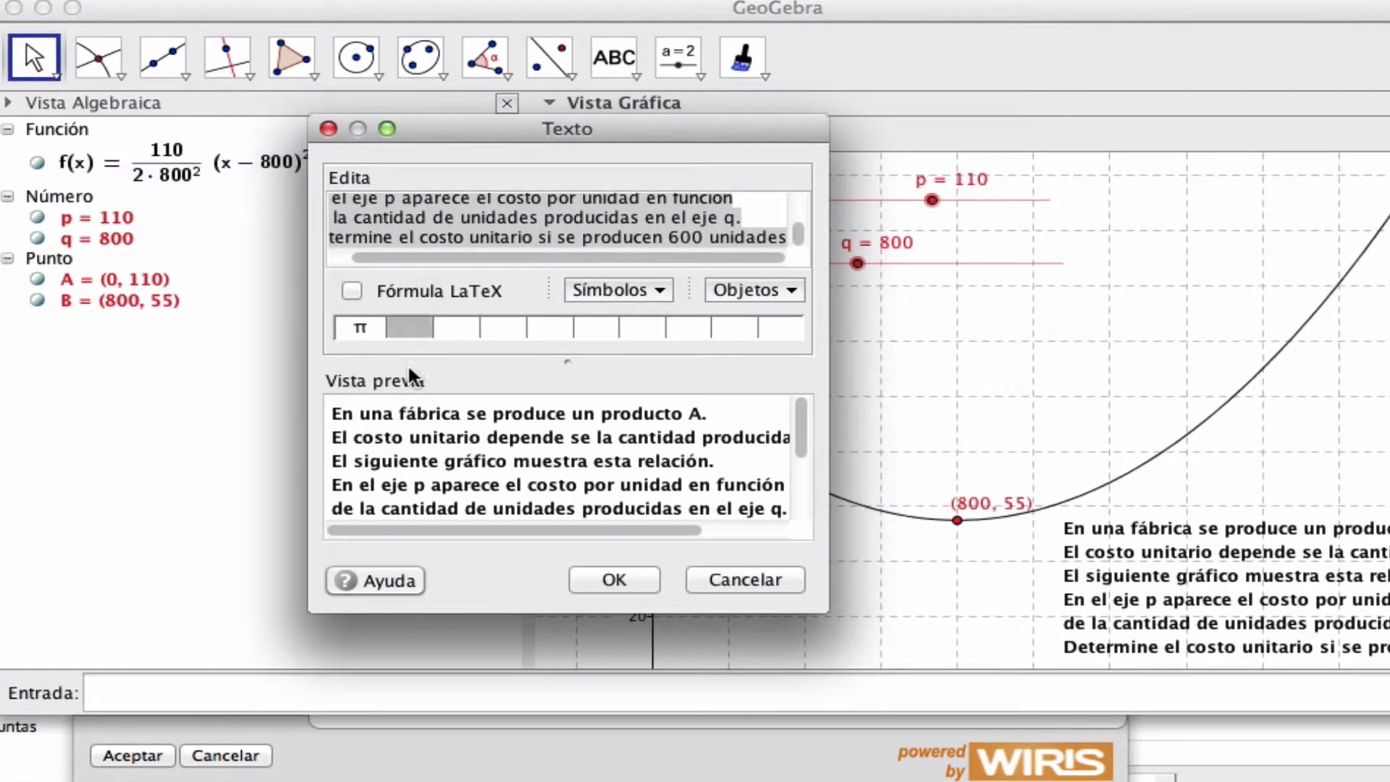
Close the text dialog in GeoGebra, check the last term of function f(x) and return to WIRIS quizzes studio
left_click(328, 127)
double_click(314, 152)
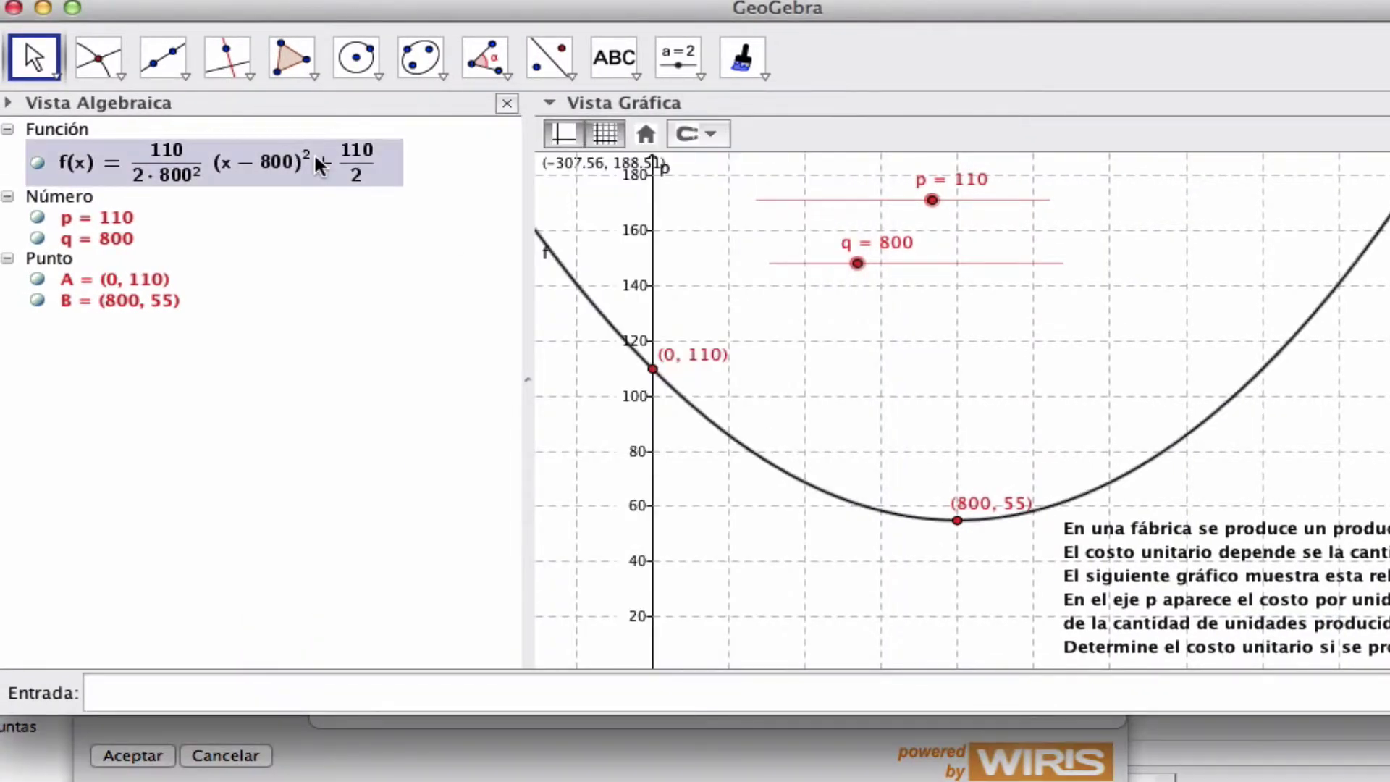
left_click(359, 754)
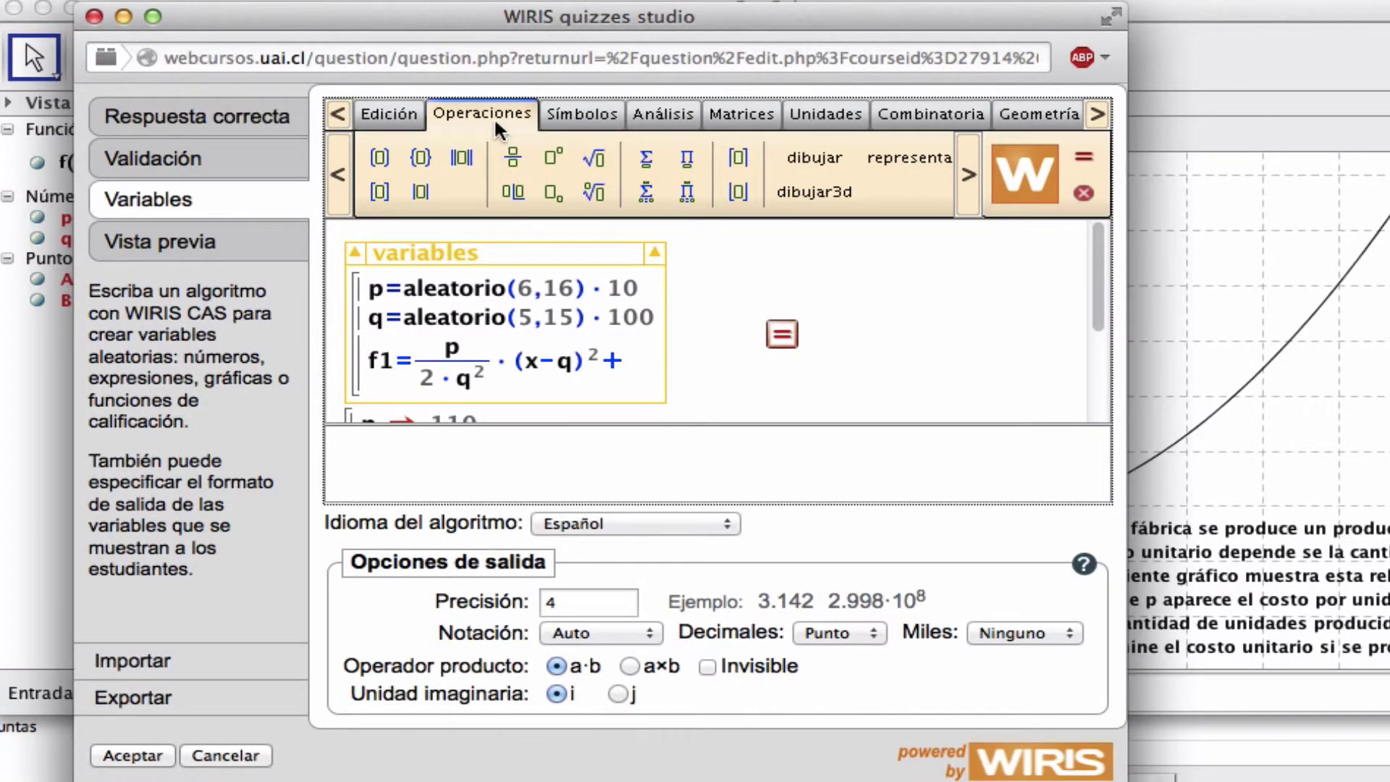
Complete the f1 expression with the fraction p/2 as its last term
left_click(511, 158)
type("p/2")
key("Right")
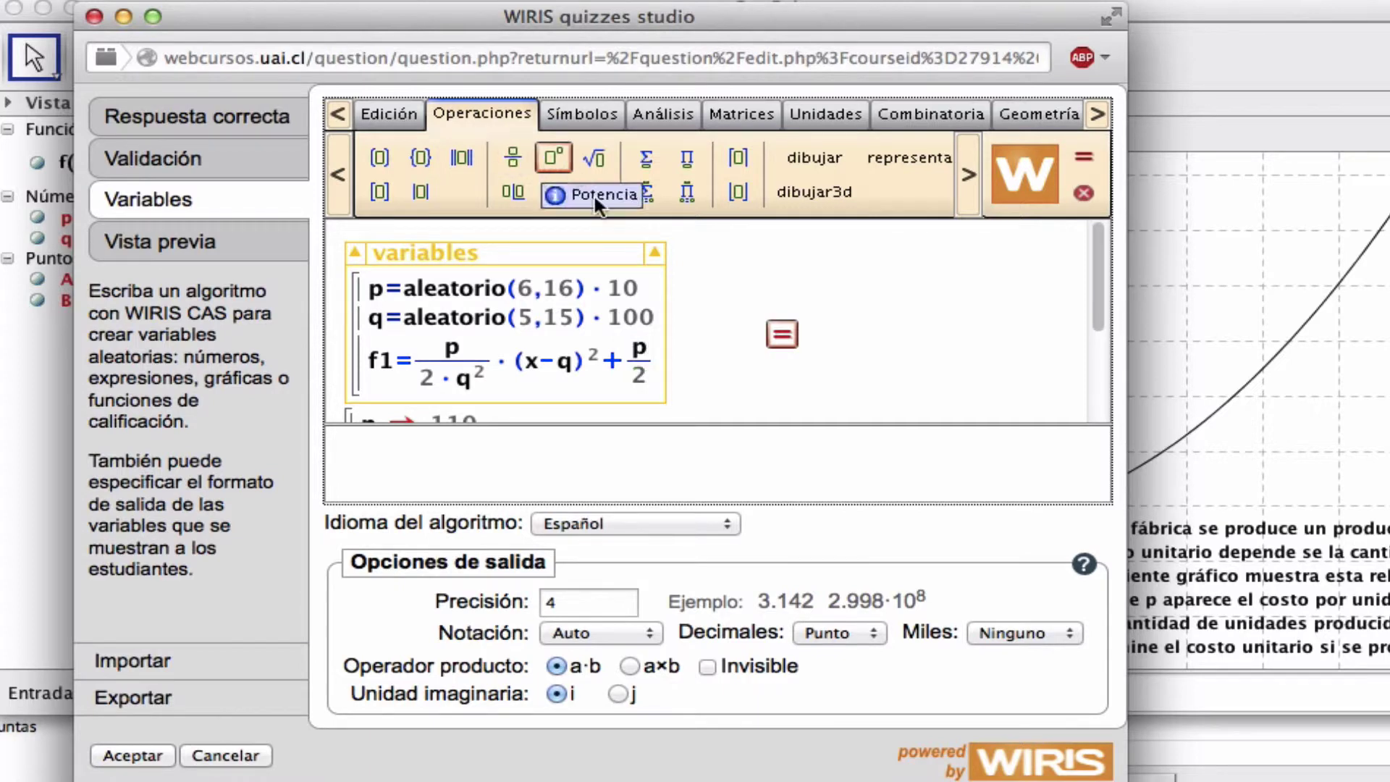
left_click(523, 398)
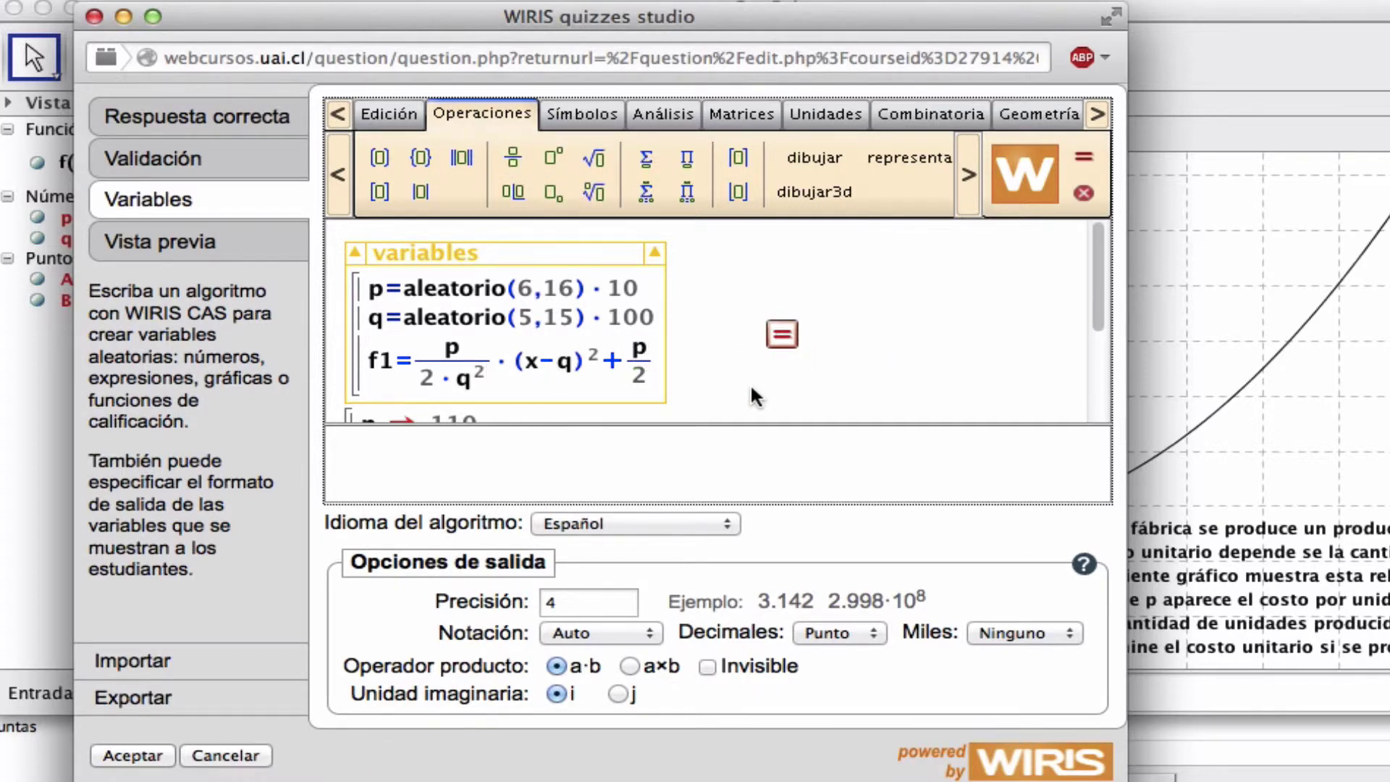
Add a line below f1 in the variables block that defines t1 as an empty board, t1=tablero()
left_click_drag(1095, 303, 1095, 350)
left_click(661, 267)
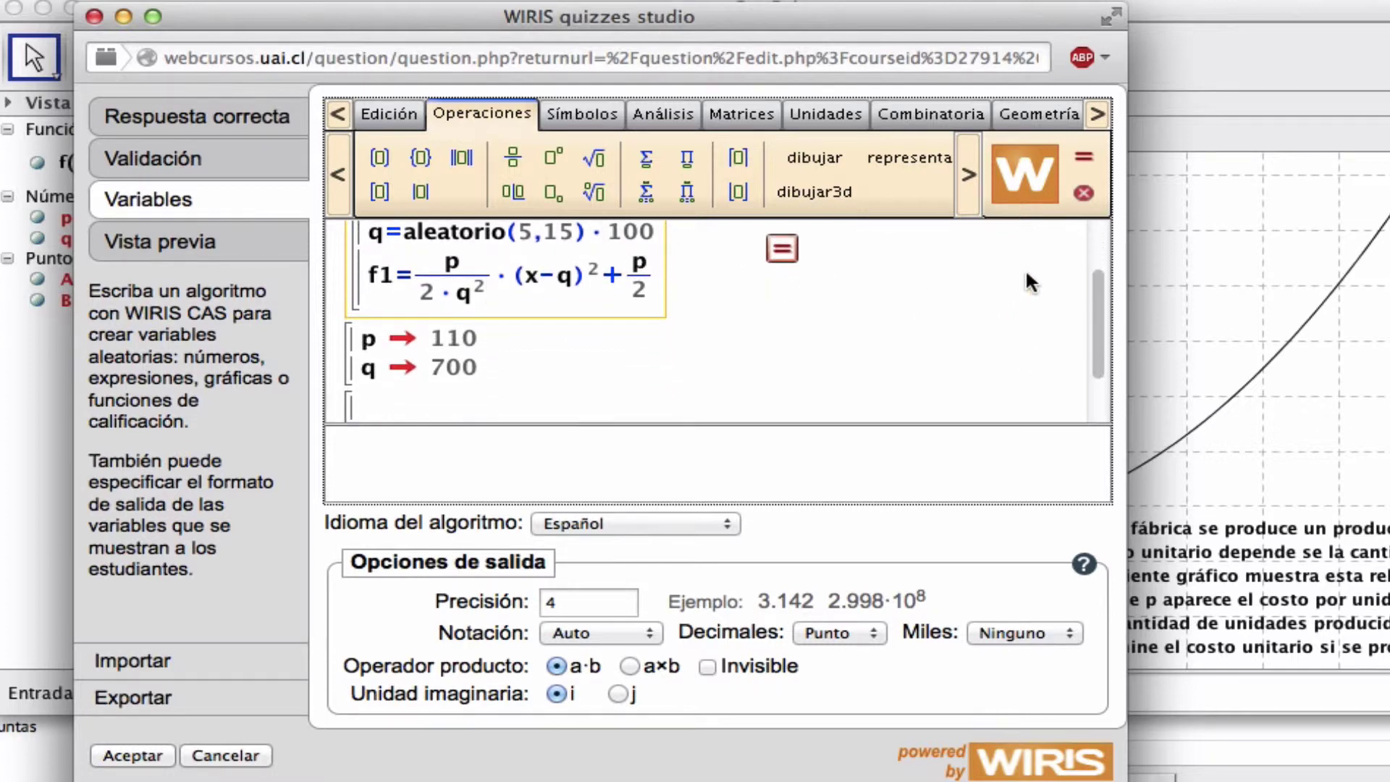
left_click_drag(1094, 303, 1105, 263)
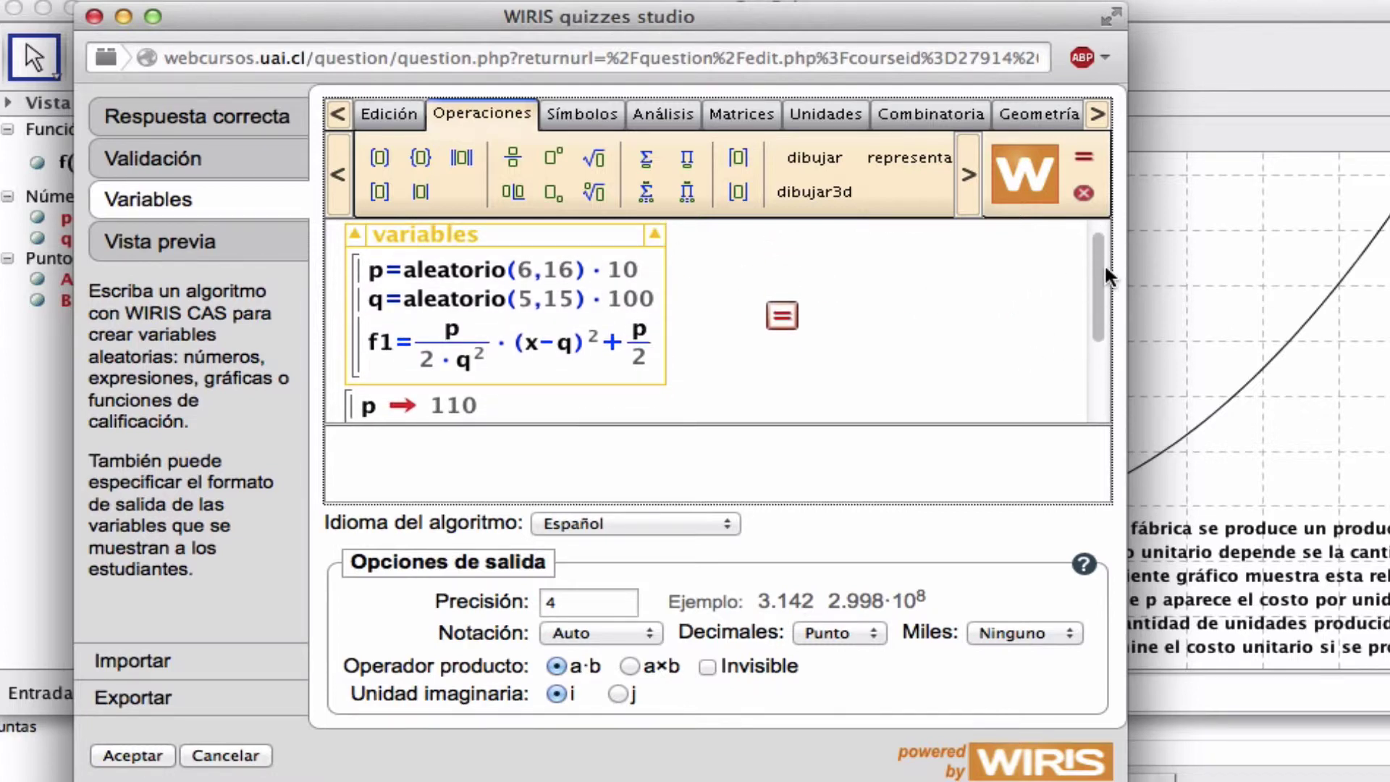
key("Return")
type("t1")
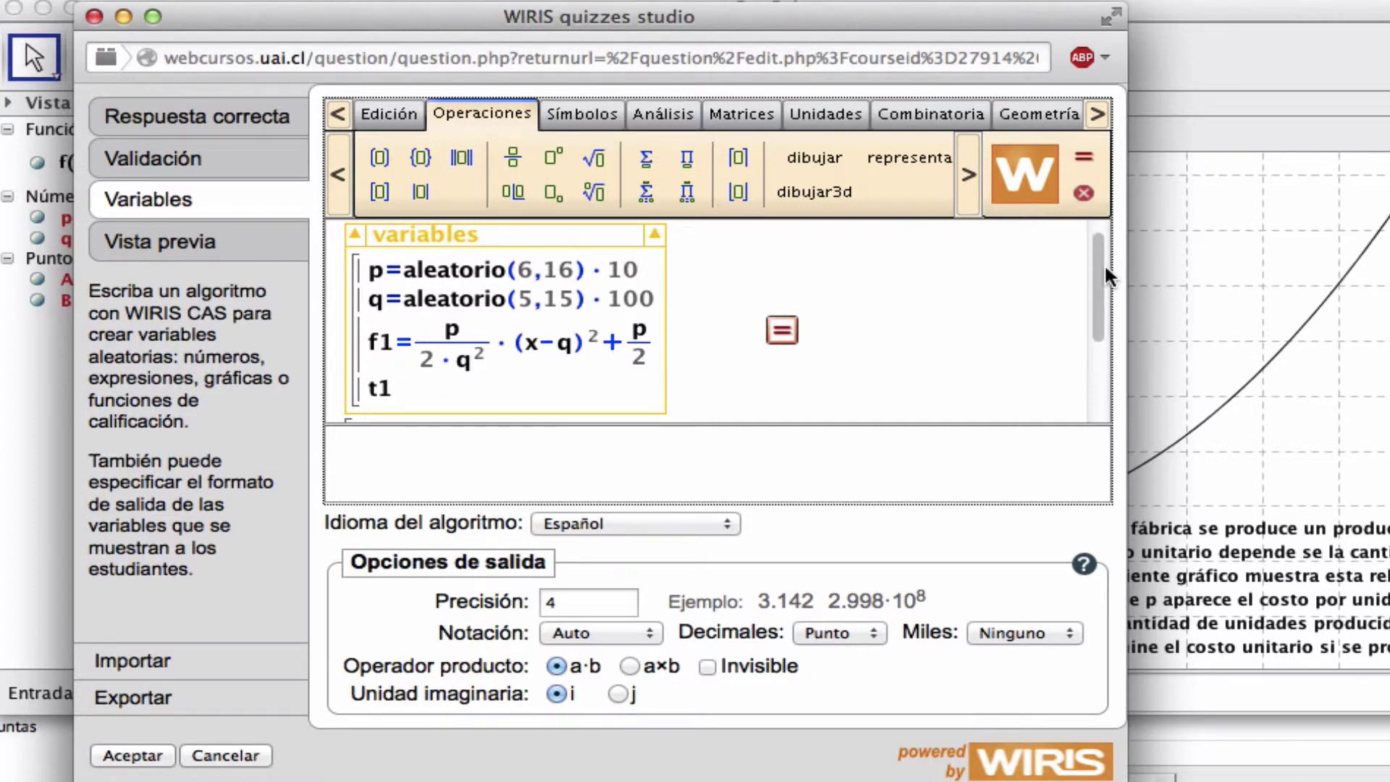
type("=tablero")
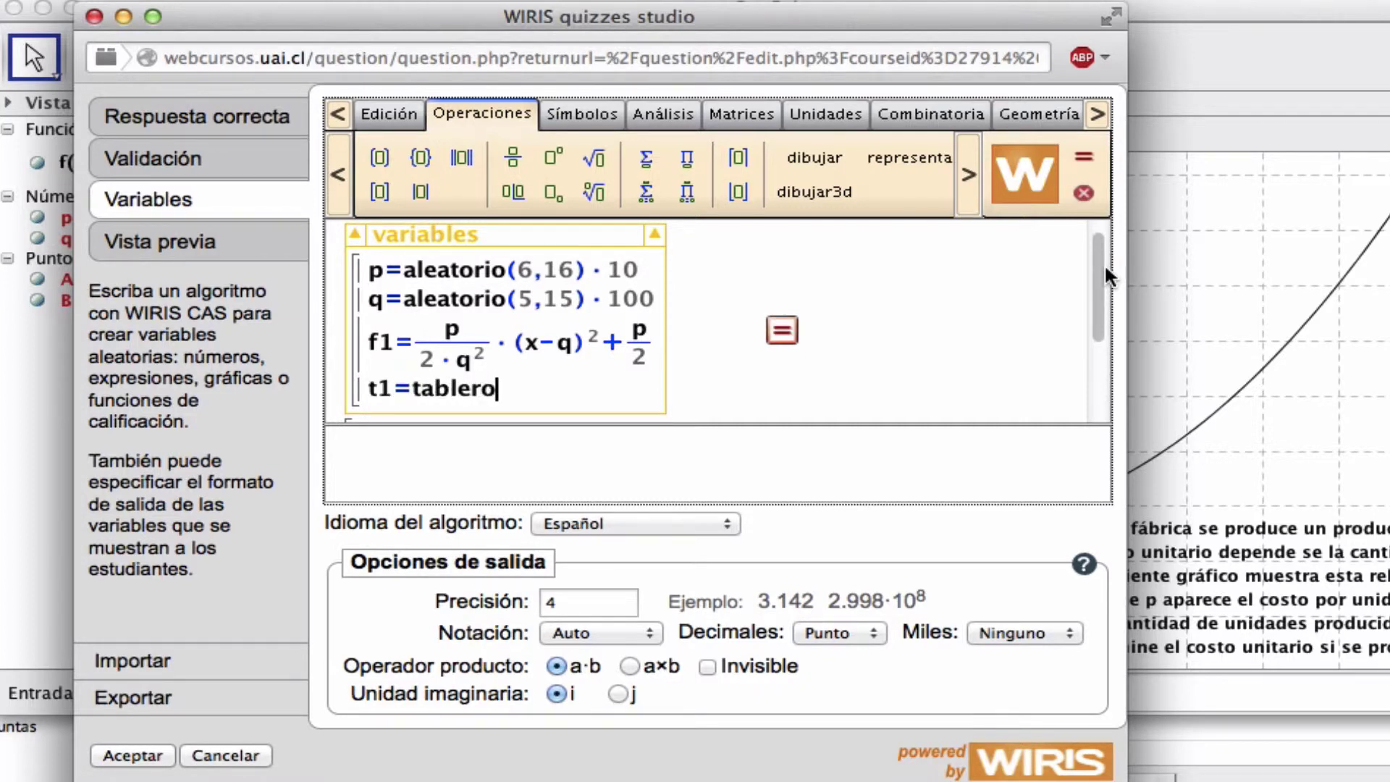
type("()")
key("Return")
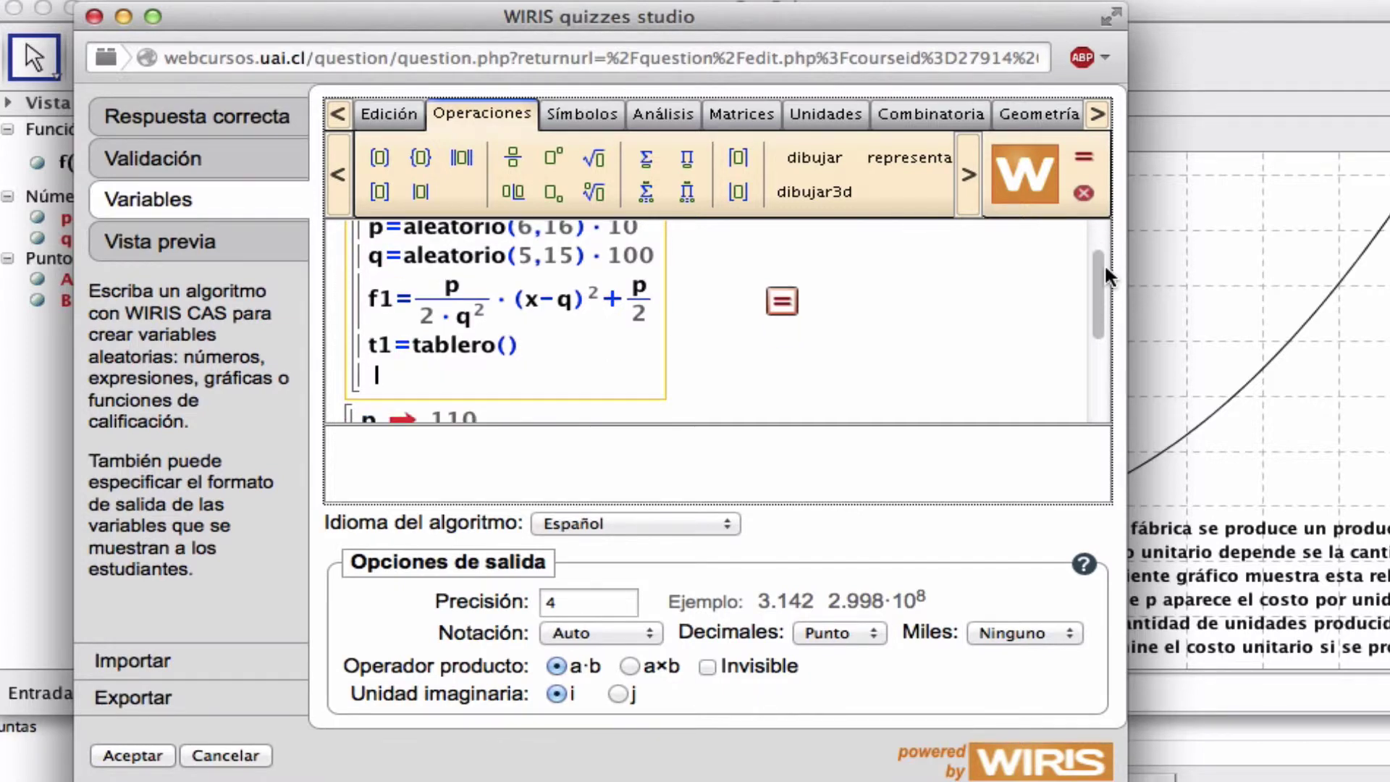
Add the line graf=dibujar(t1,f1) below t1 to draw the function on that board
type("dibujar(")
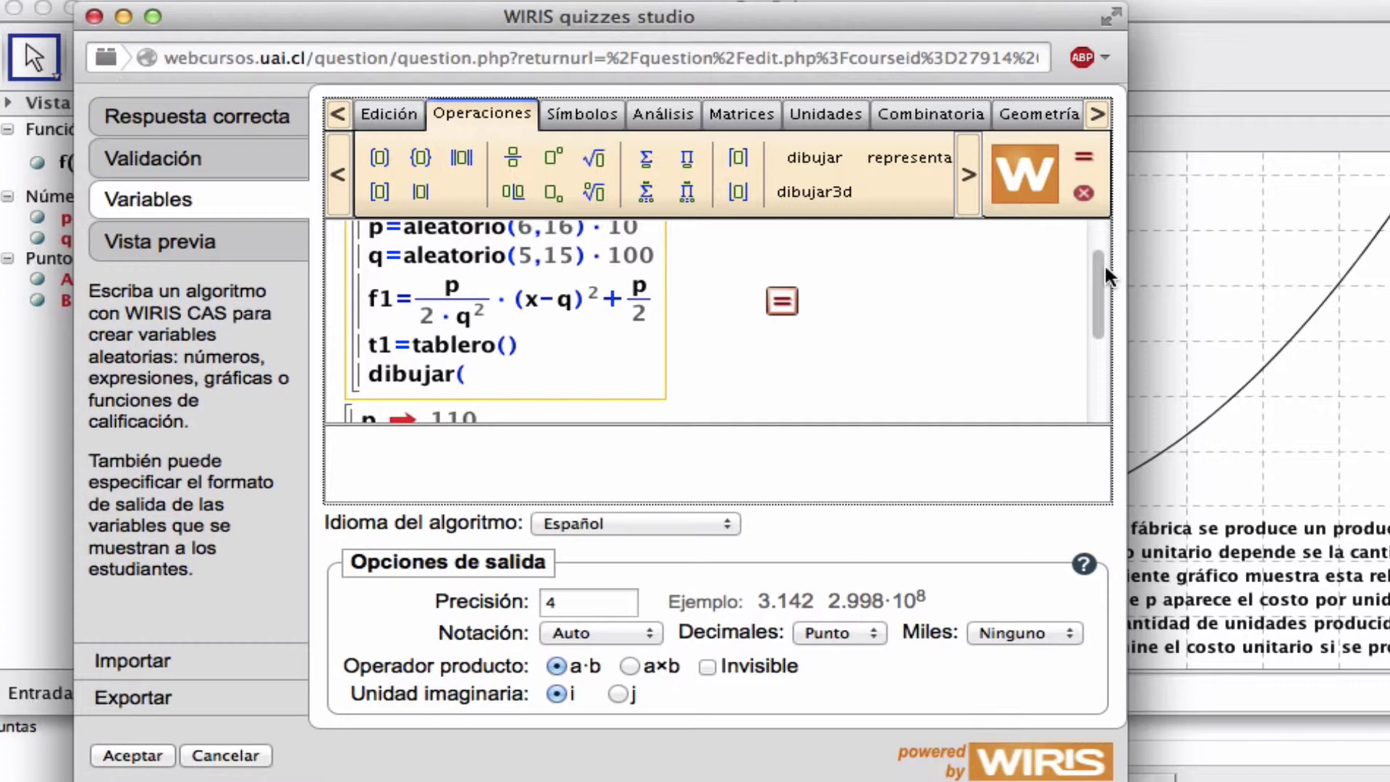
type("t1,f1)")
left_click(370, 370)
type("graf=")
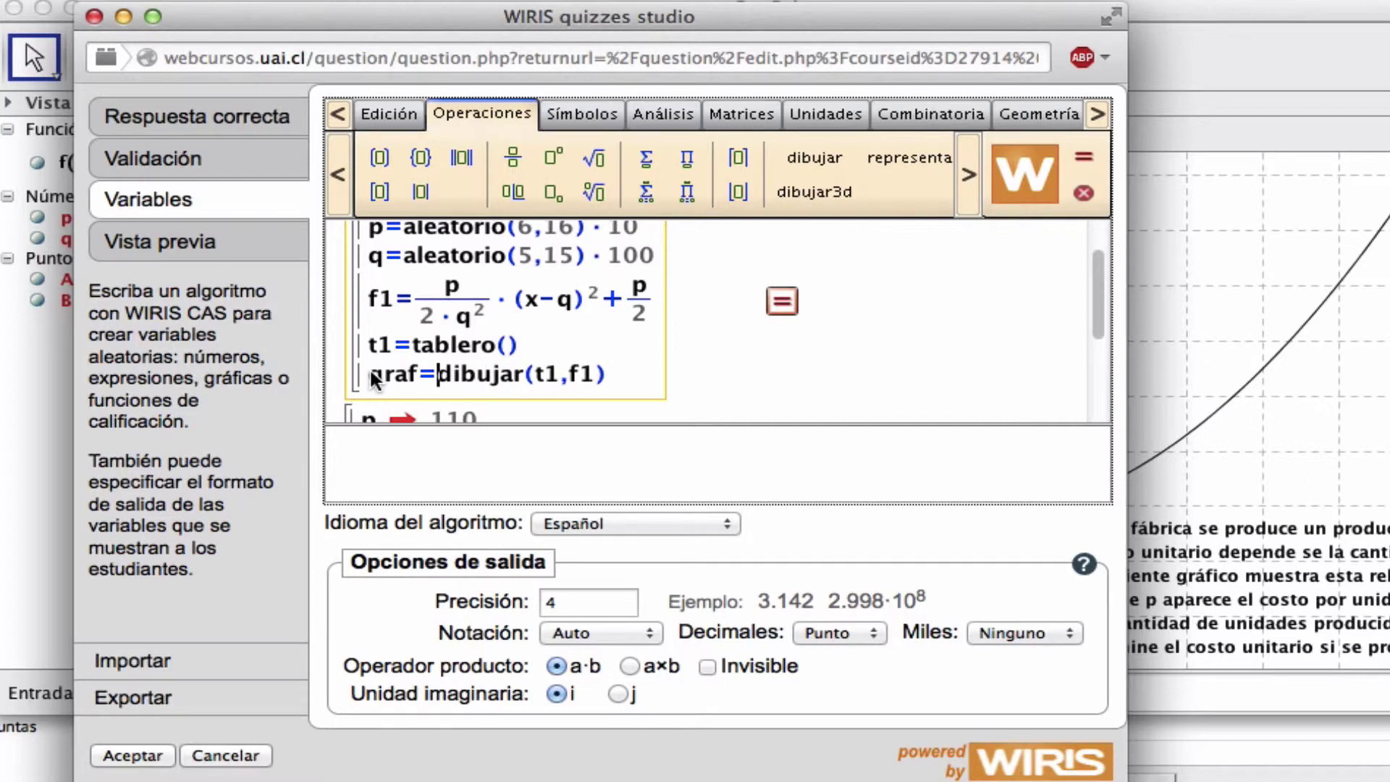
Evaluate the algorithm to check the plot, and close both board windows that open
left_click(782, 301)
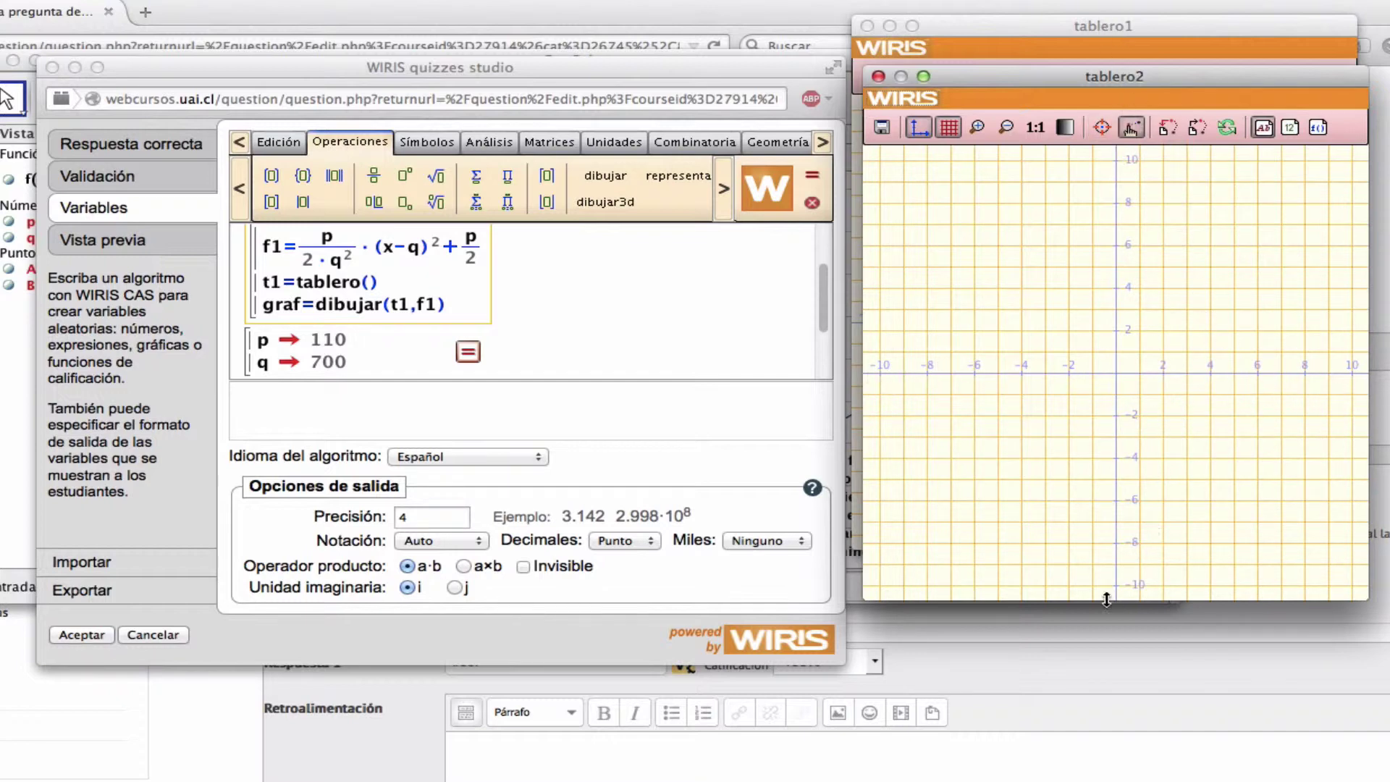
left_click(879, 76)
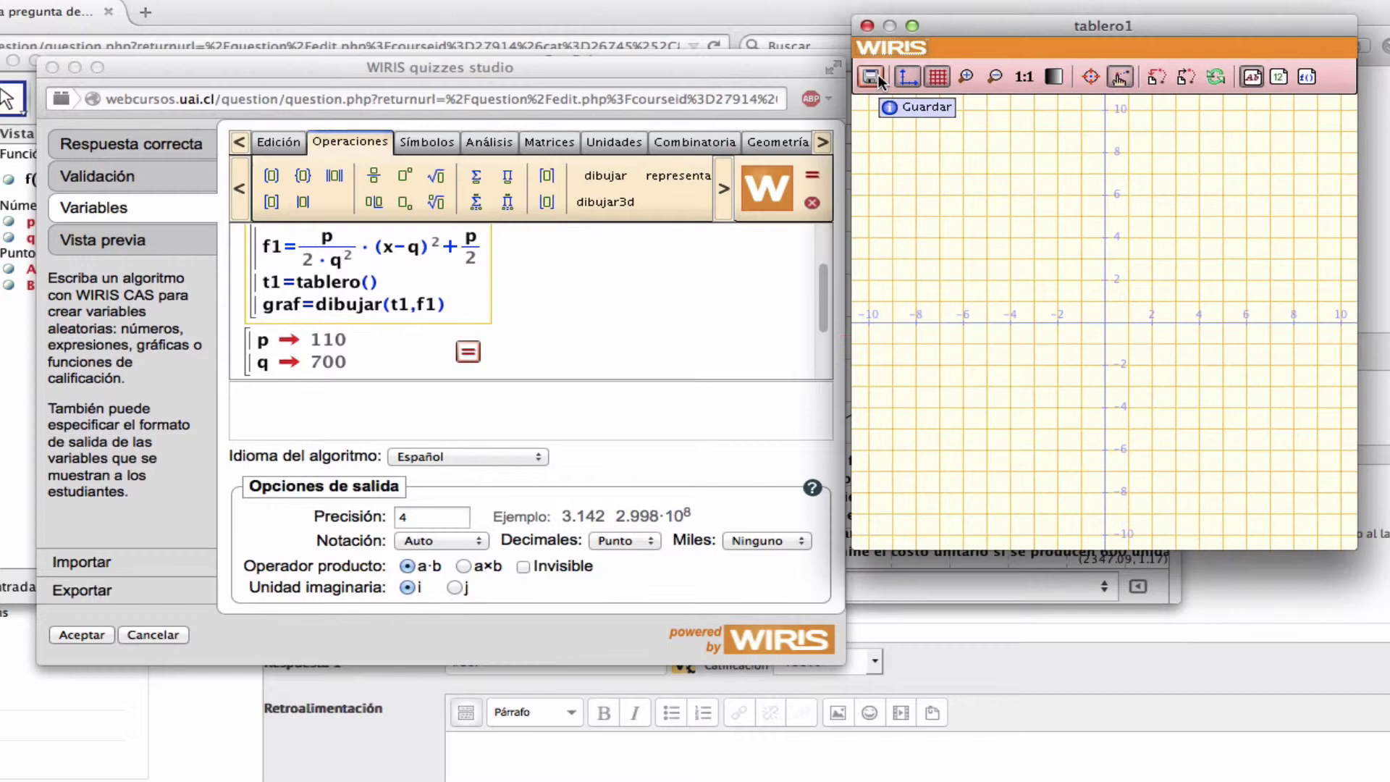
left_click(867, 26)
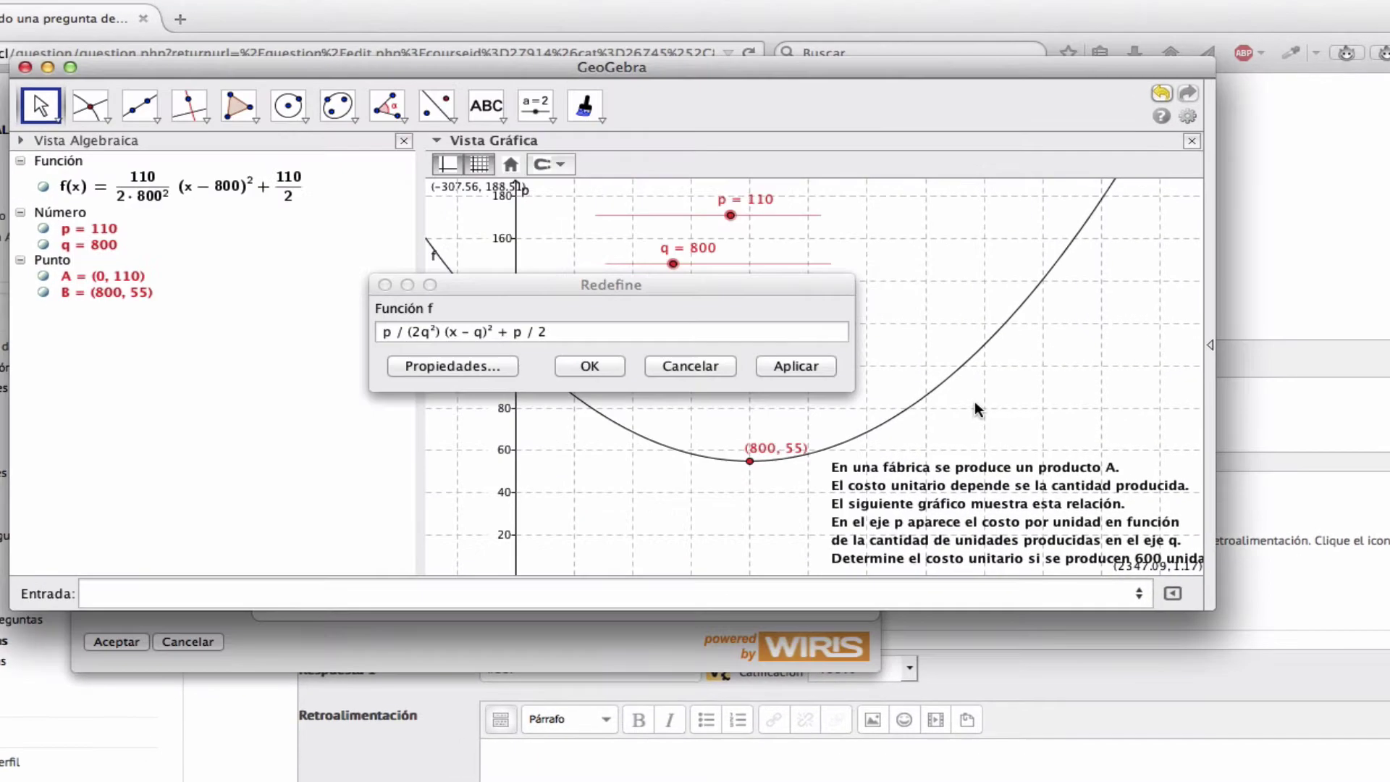
In GeoGebra, close the function's Redefine dialog, enlarge the window and pan the graph to show both axes
left_click(385, 285)
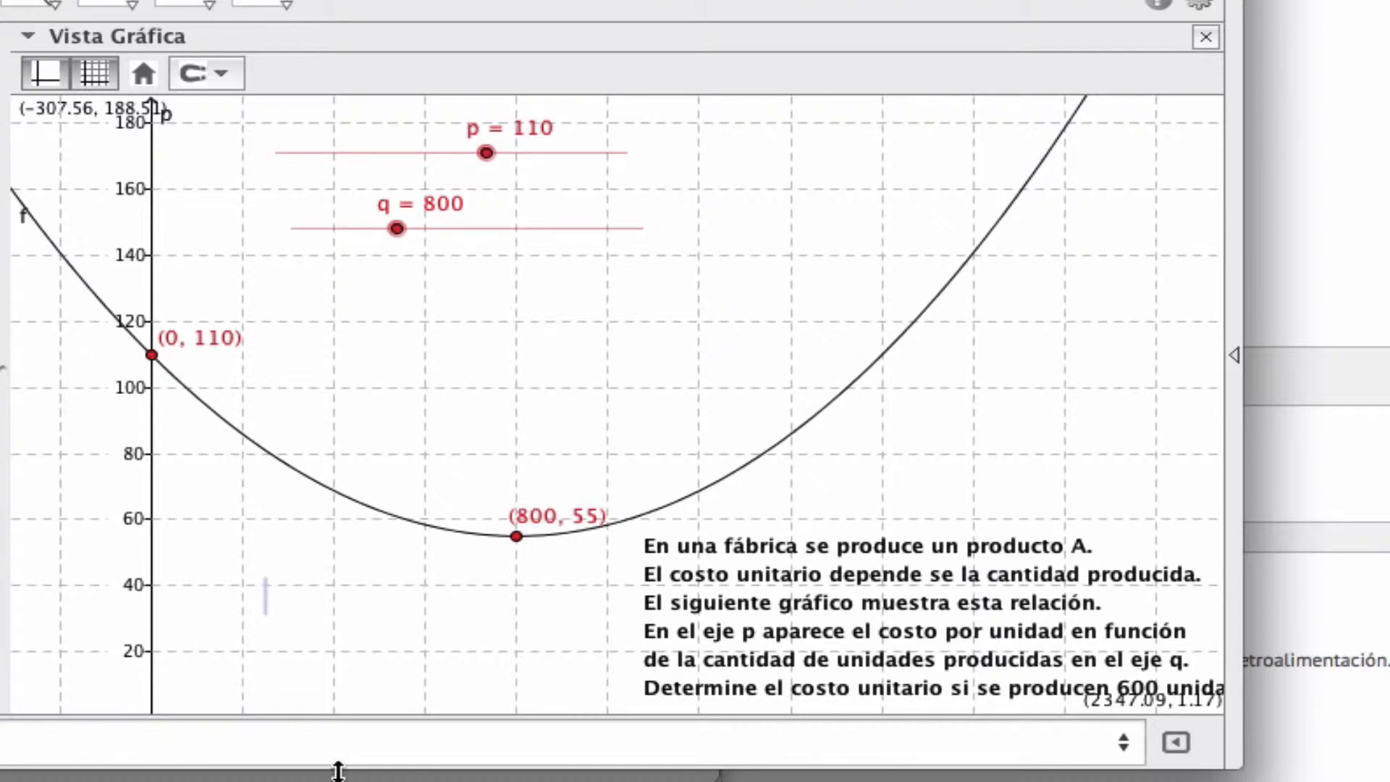
left_click_drag(338, 770, 339, 781)
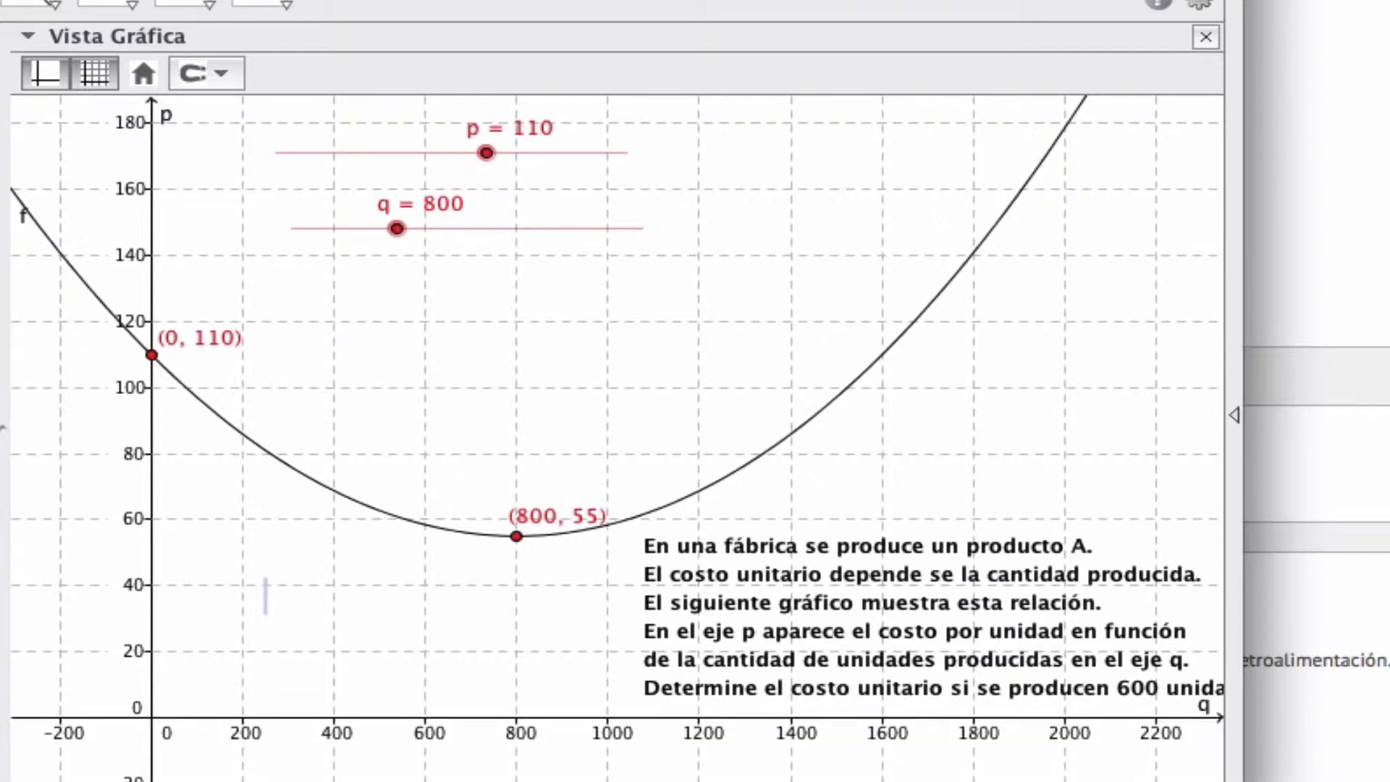
left_click(283, 6)
left_click(359, 52)
left_click_drag(187, 652, 666, 485)
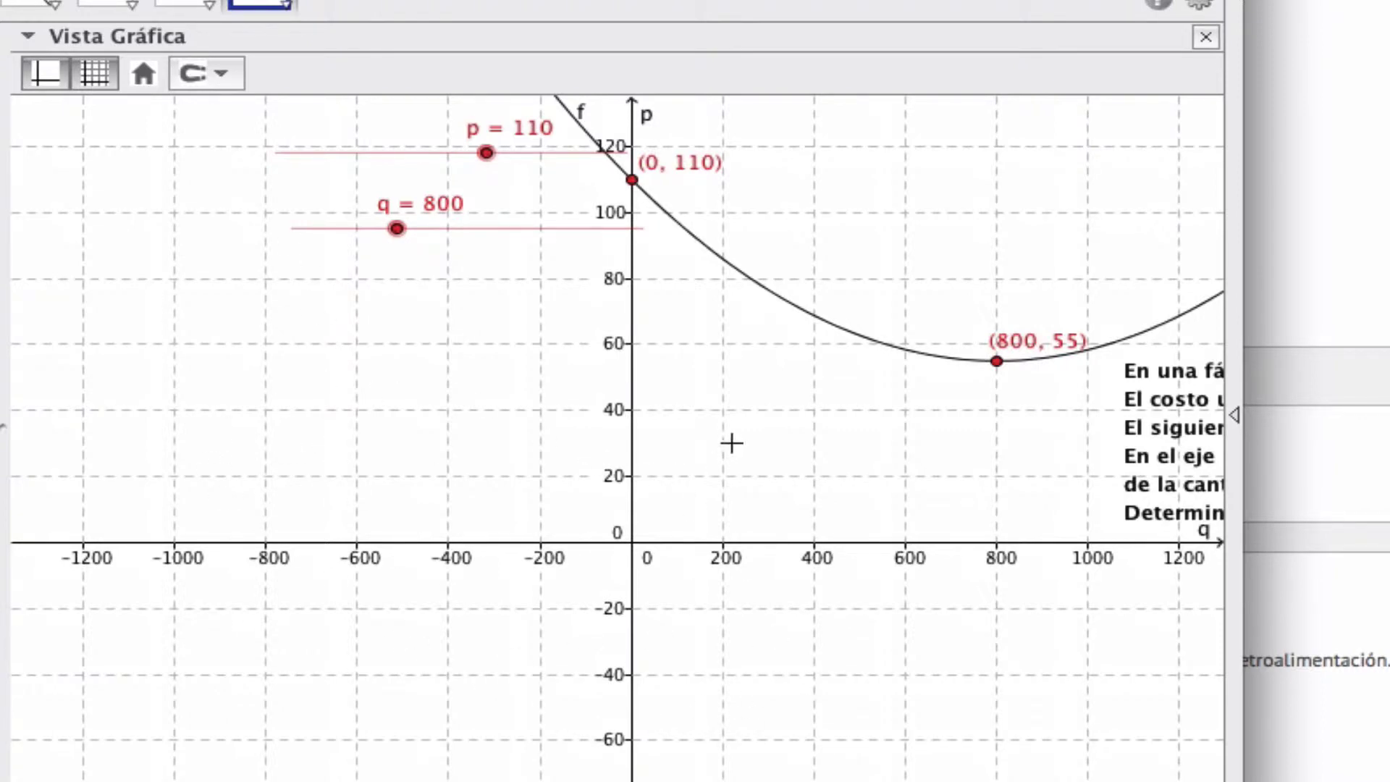
left_click_drag(730, 440, 187, 645)
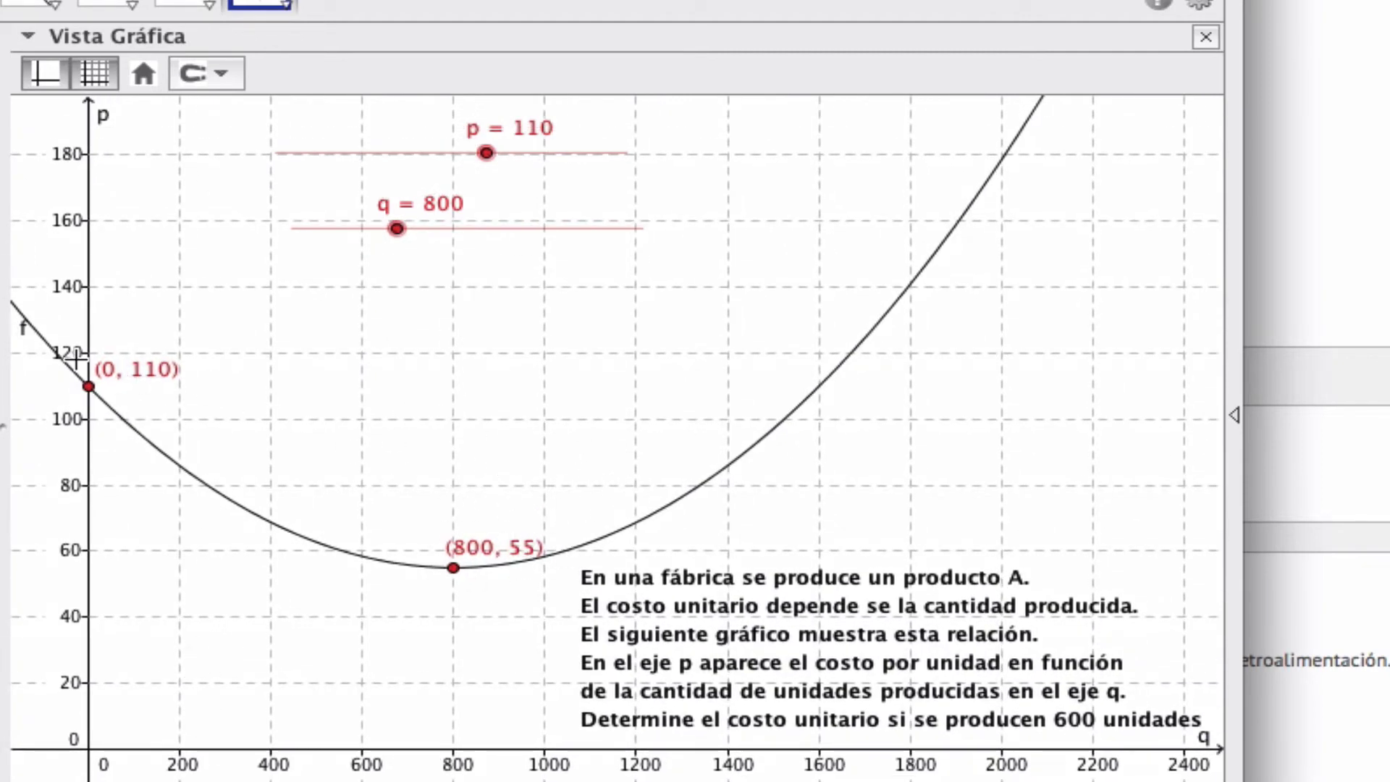
left_click_drag(192, 550, 205, 445)
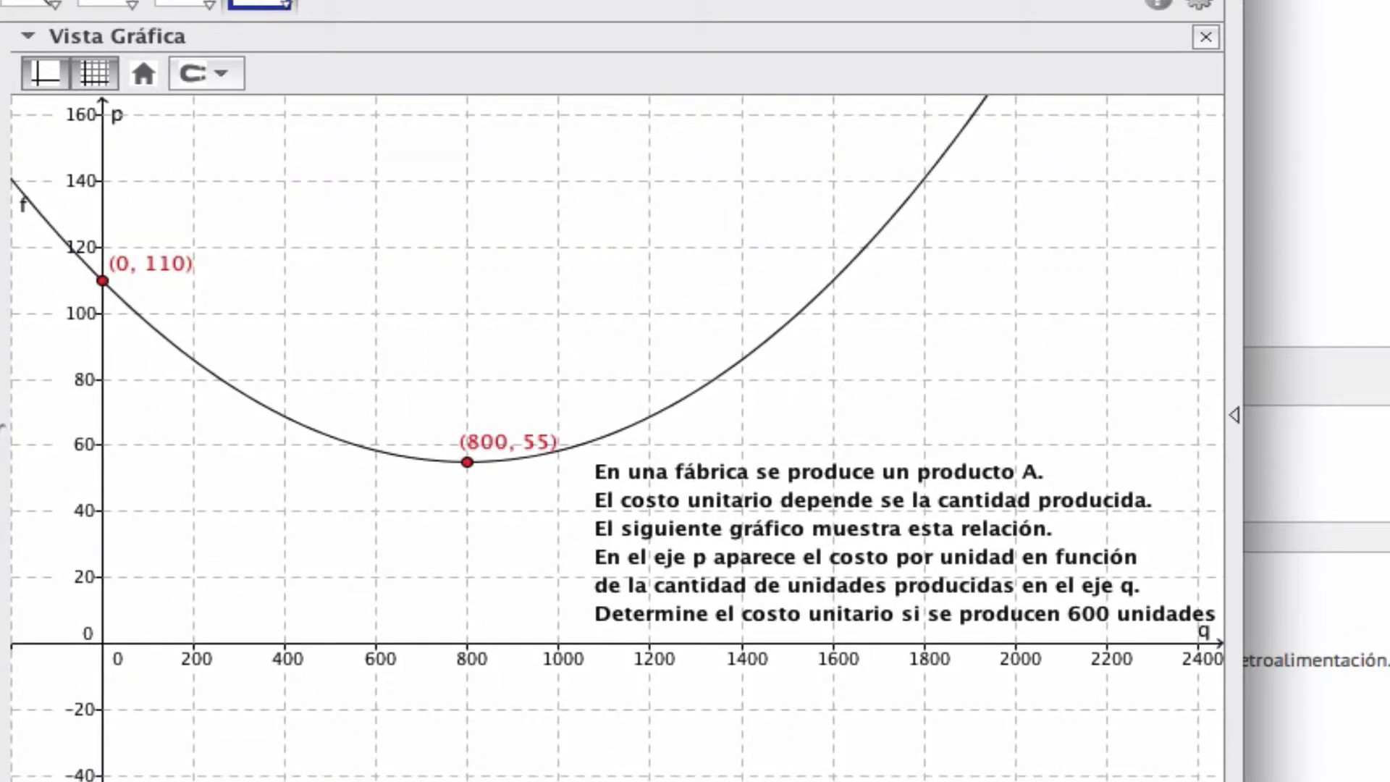
Hide the problem statement text, shrink the GeoGebra window around the parabola and return to WIRIS quizzes studio
right_click(730, 527)
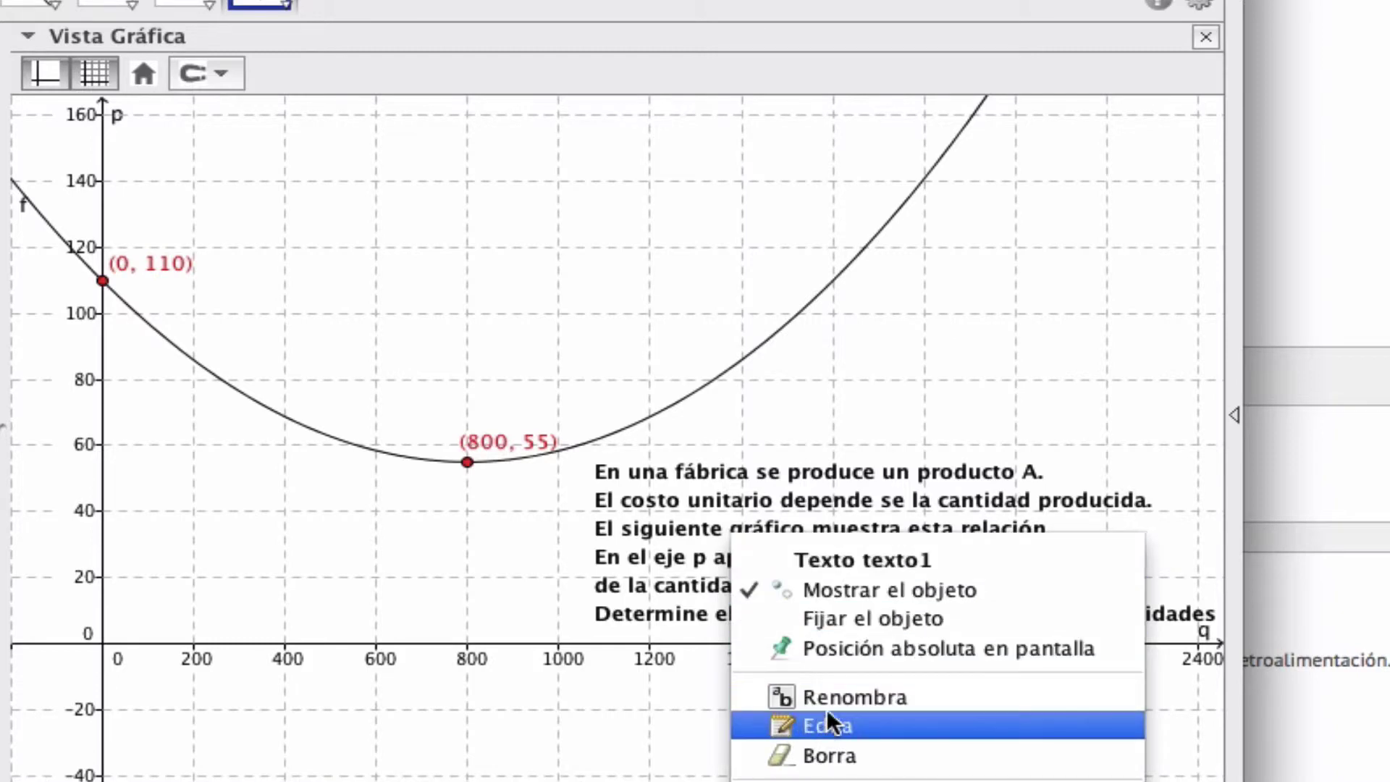
left_click(893, 588)
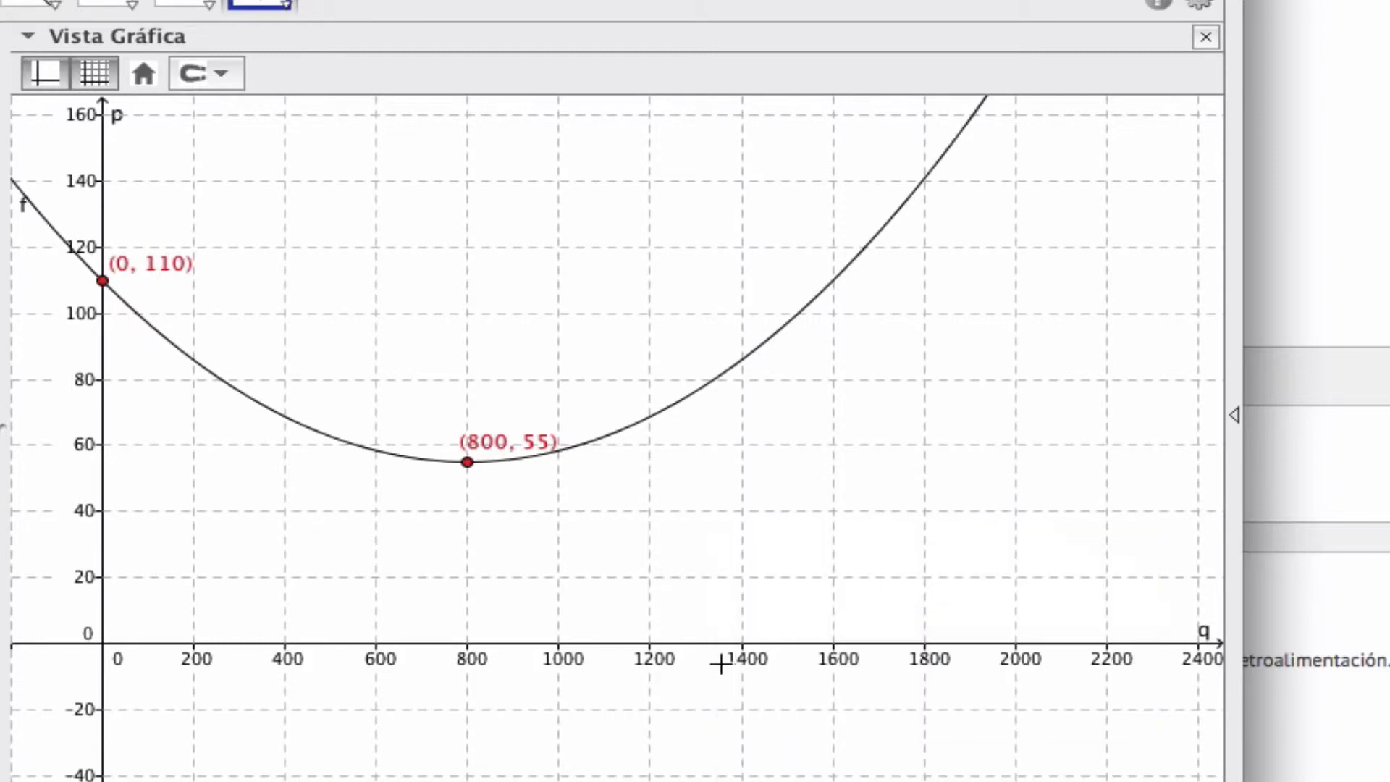
left_click_drag(763, 528, 763, 441)
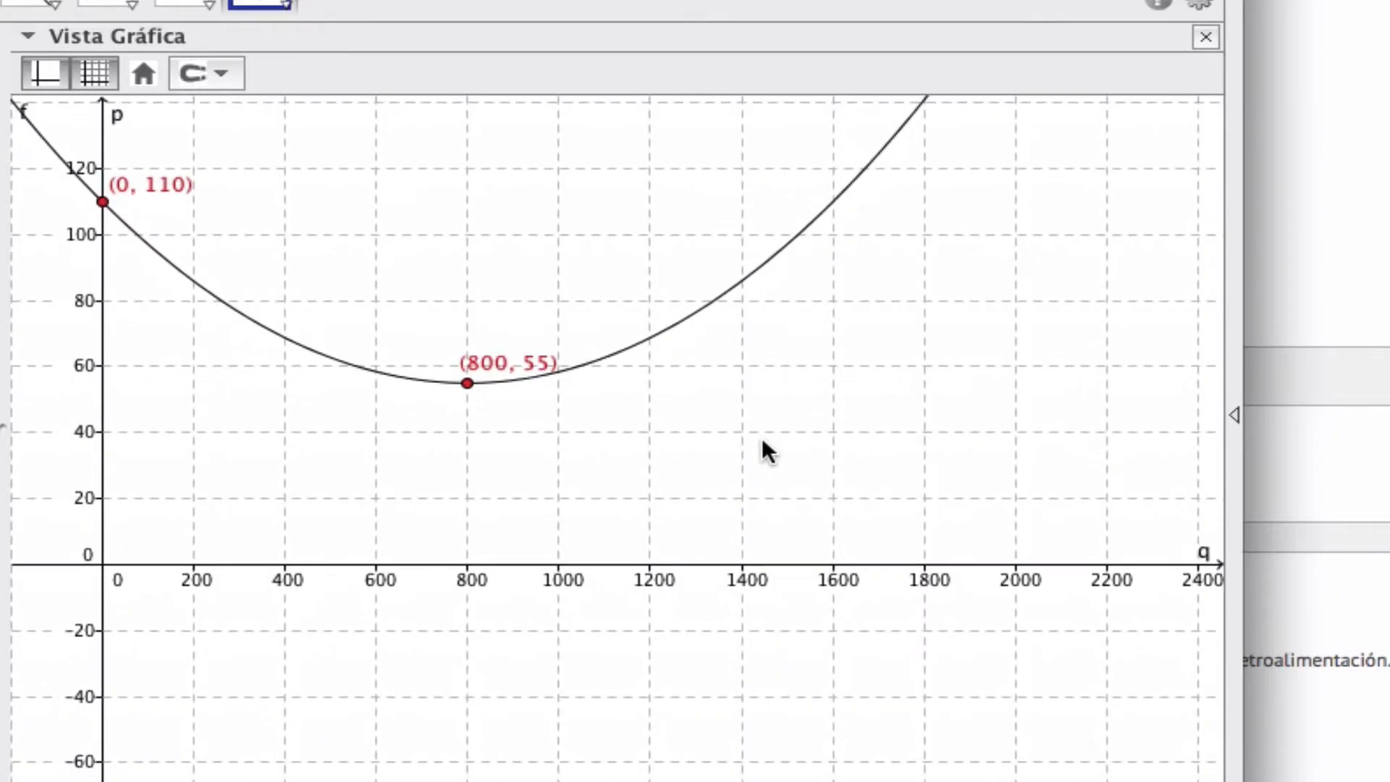
left_click_drag(1245, 389, 964, 395)
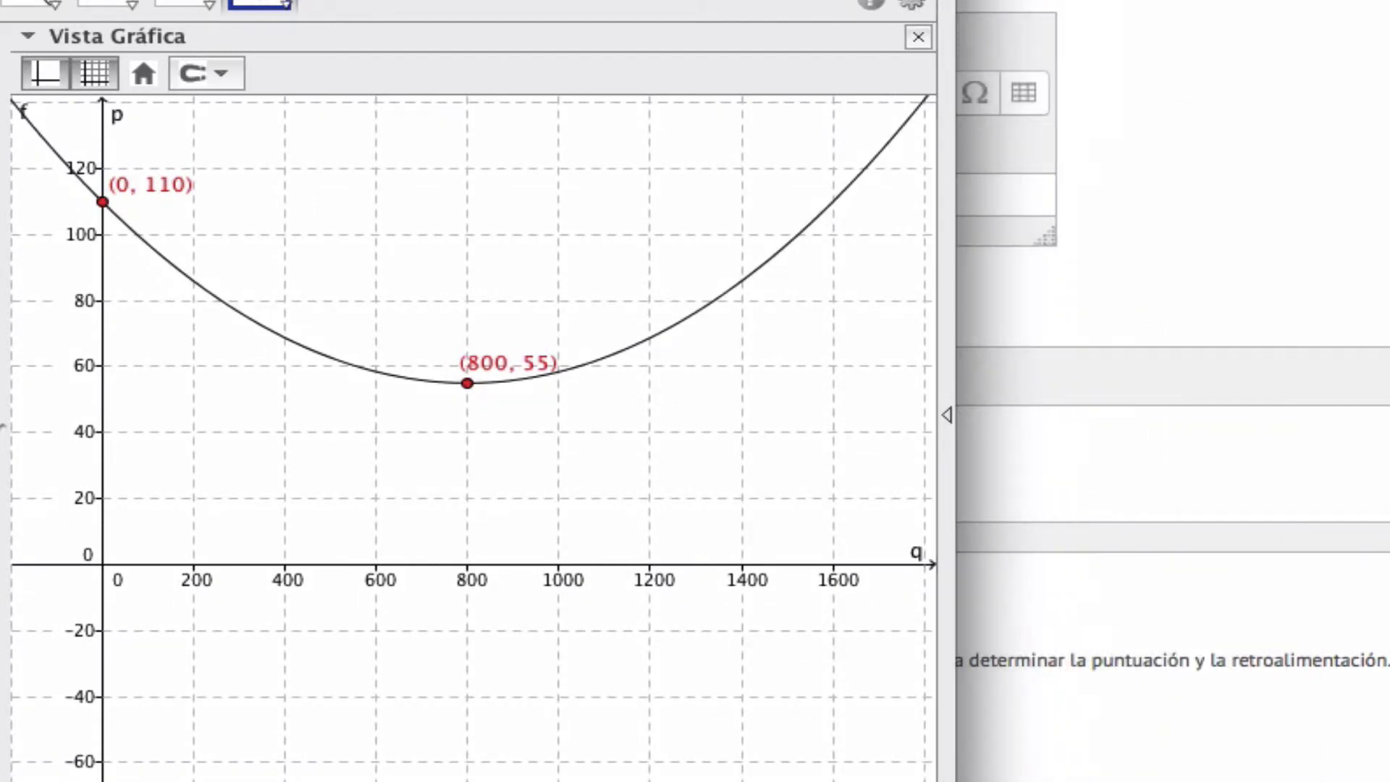
left_click_drag(796, 779, 791, 673)
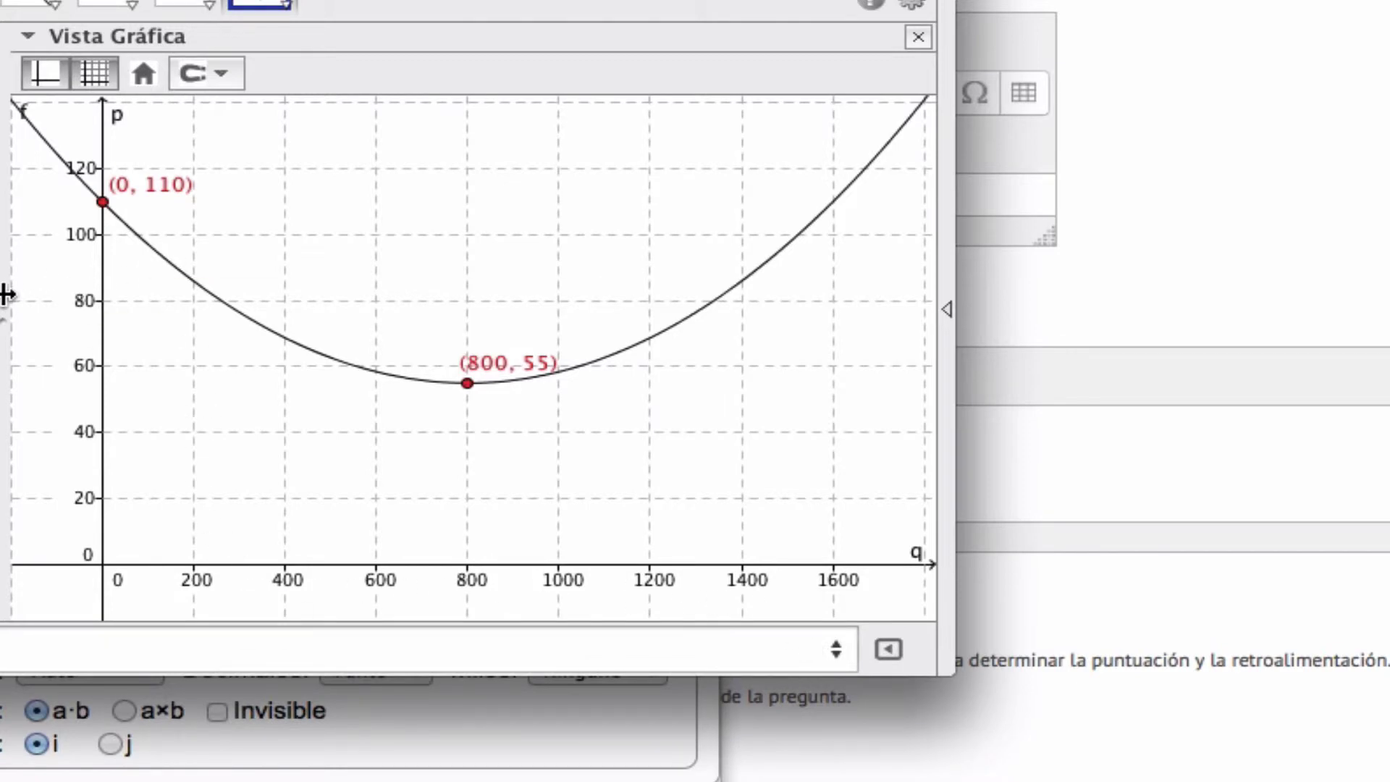
left_click_drag(5, 294, 37, 297)
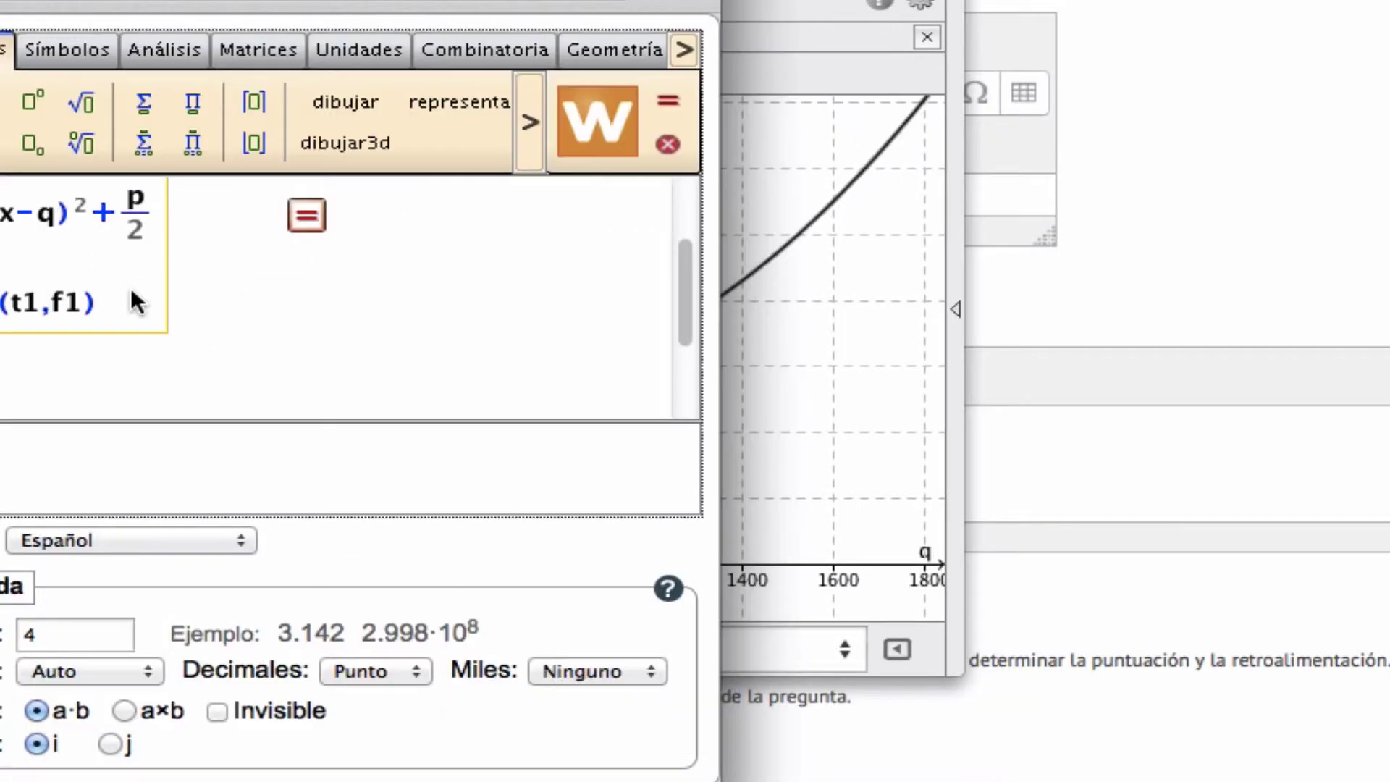
Add an empty line below graf and give tablero in t1 the centre punto(q,p/2)
key("Return")
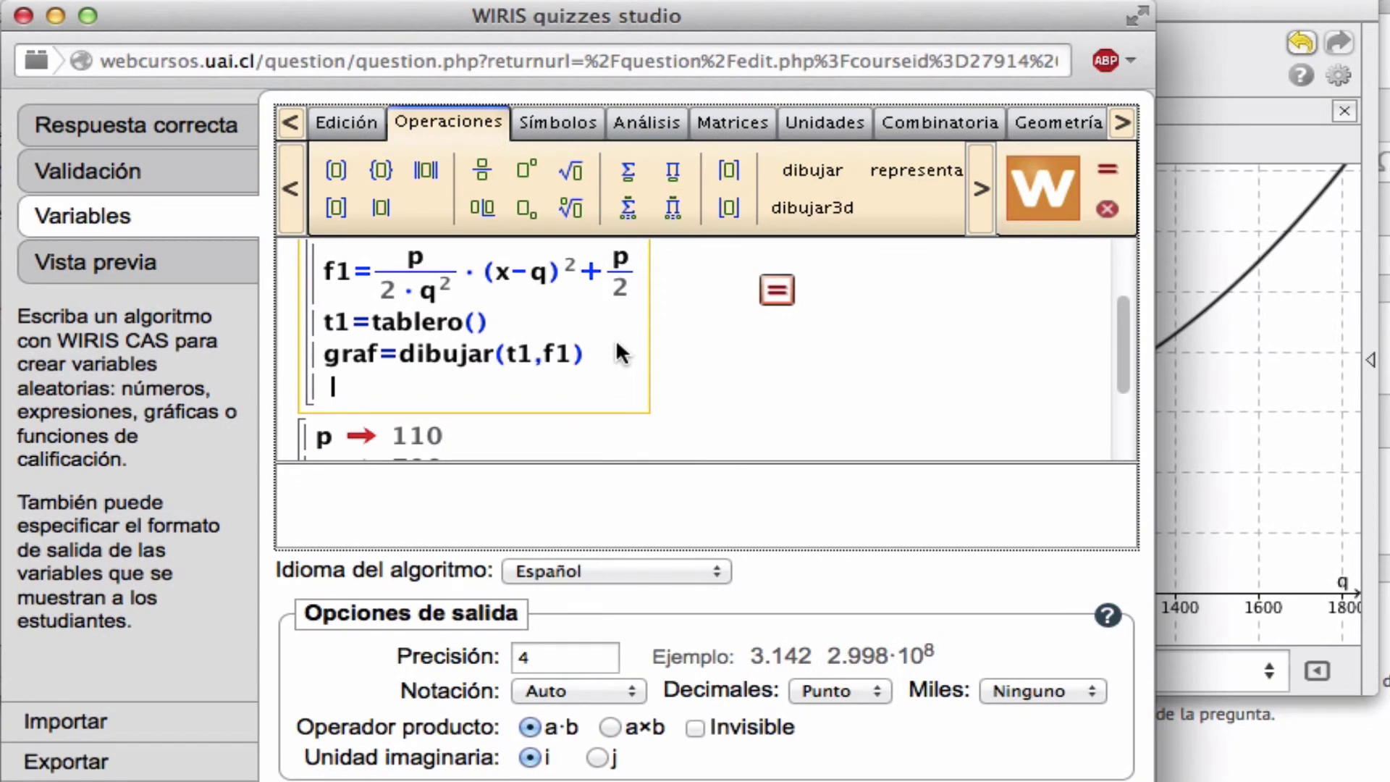
left_click(481, 322)
type("punt")
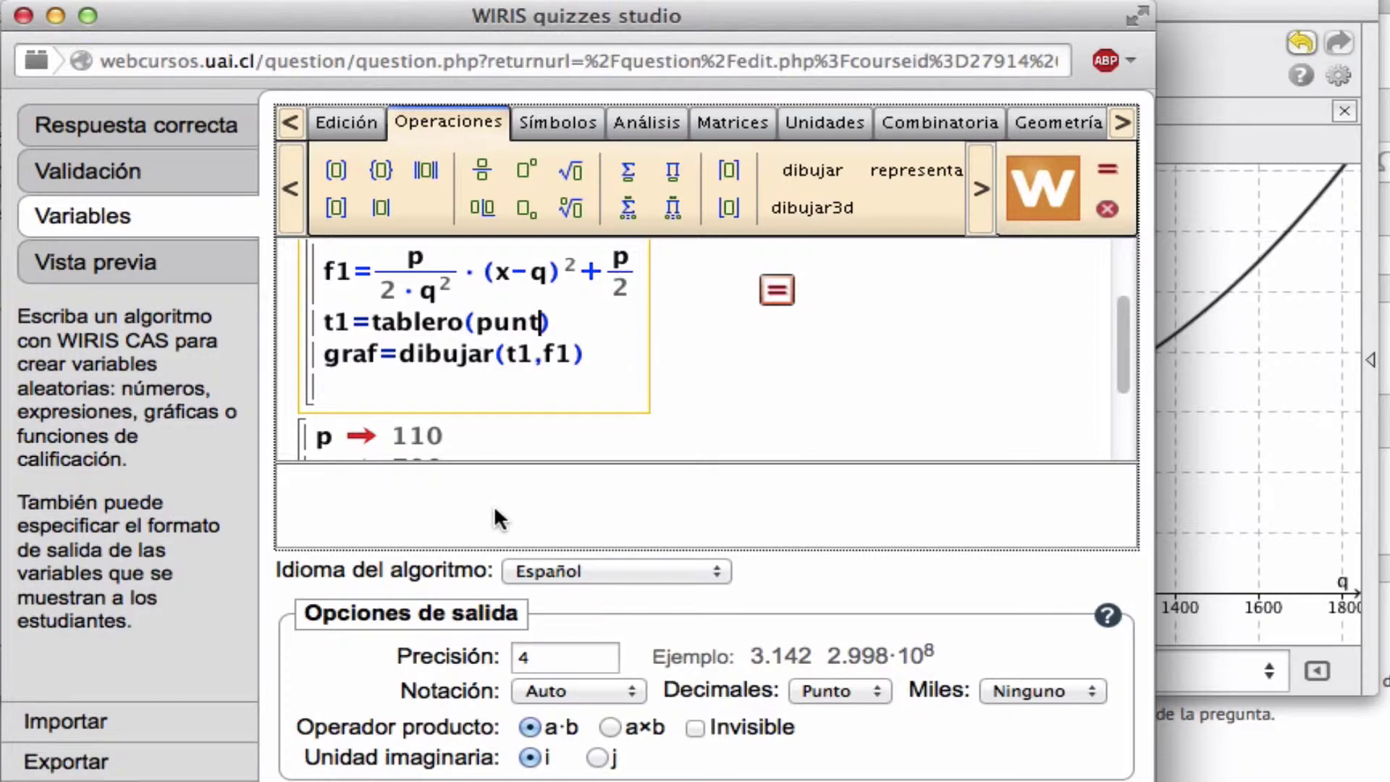
type("o(")
type("q)")
type(",p")
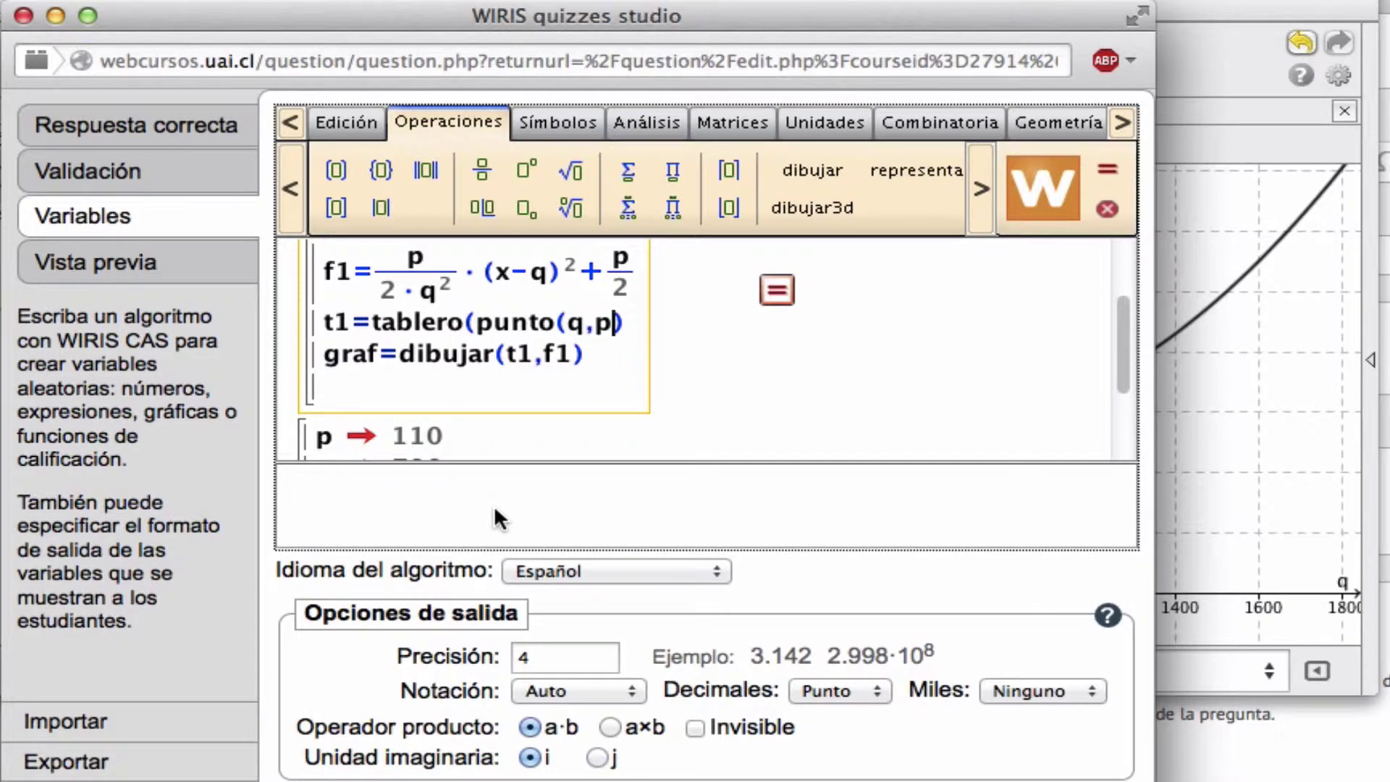
type("/2)")
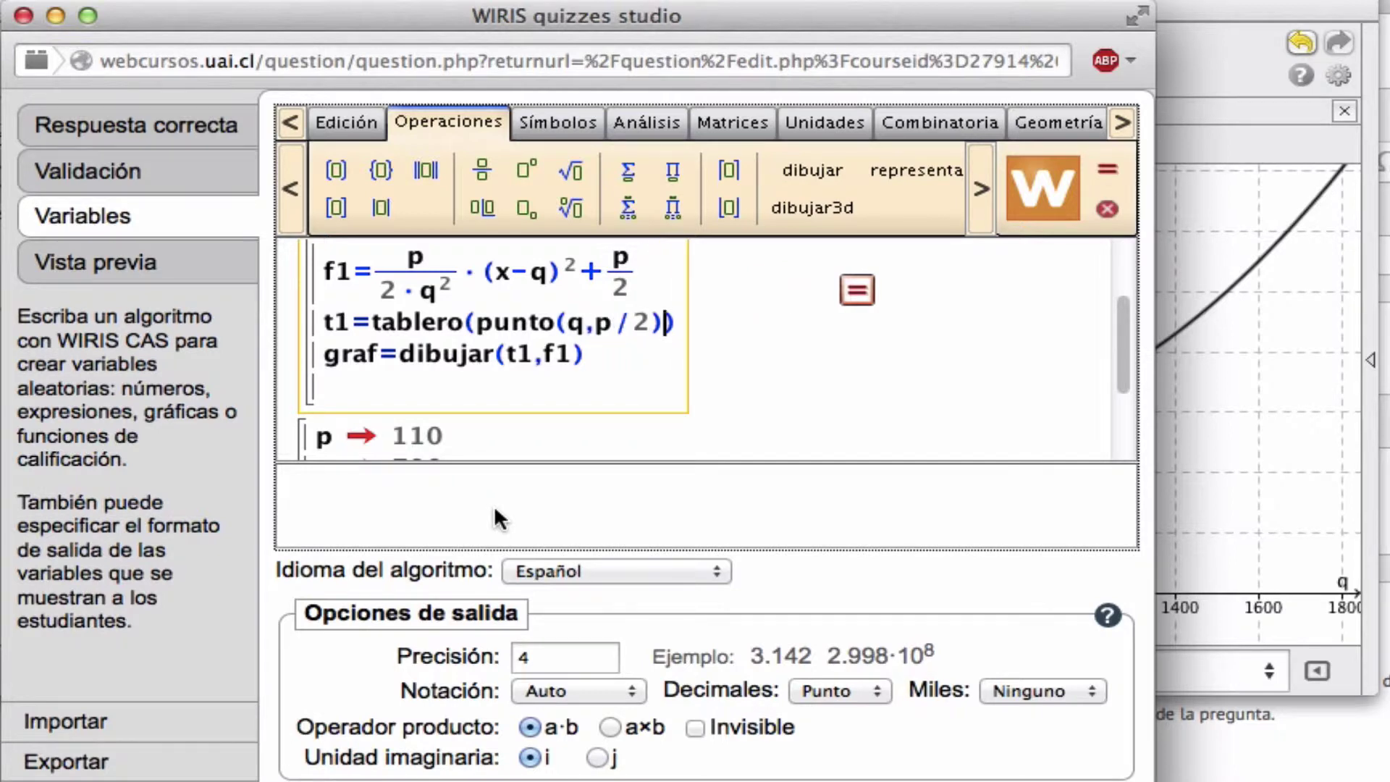
Add a width of 2·q and a height of p·1.2 to the tablero definition in t1
type(",")
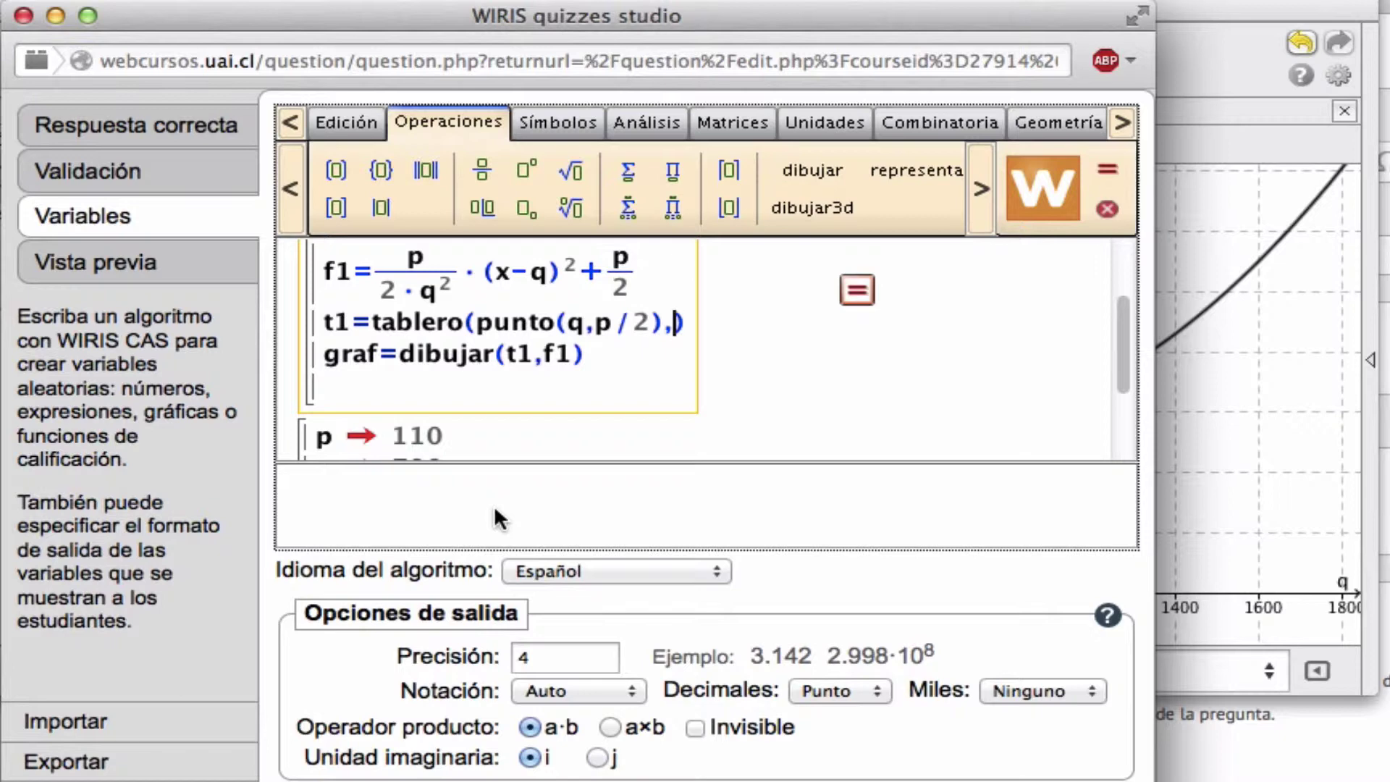
type("2*q")
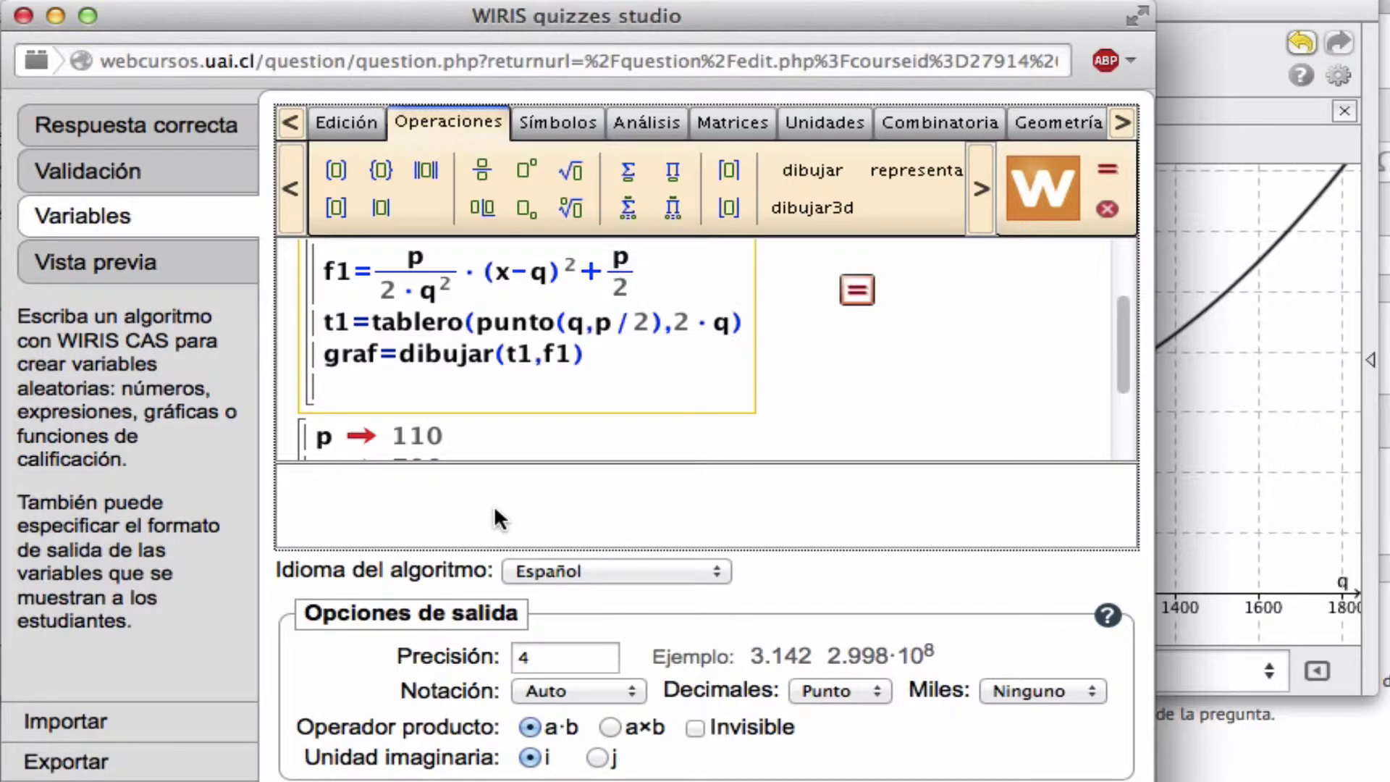
type(",")
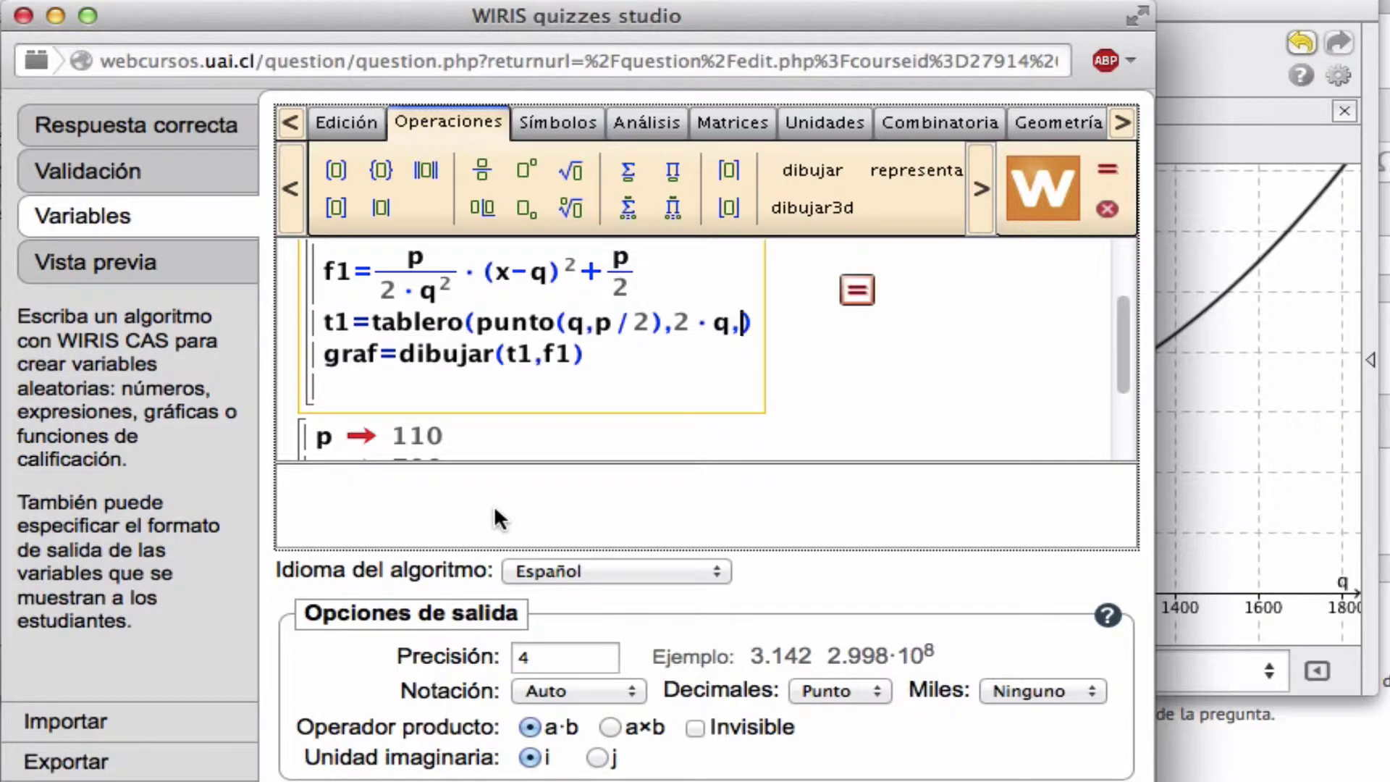
type("p")
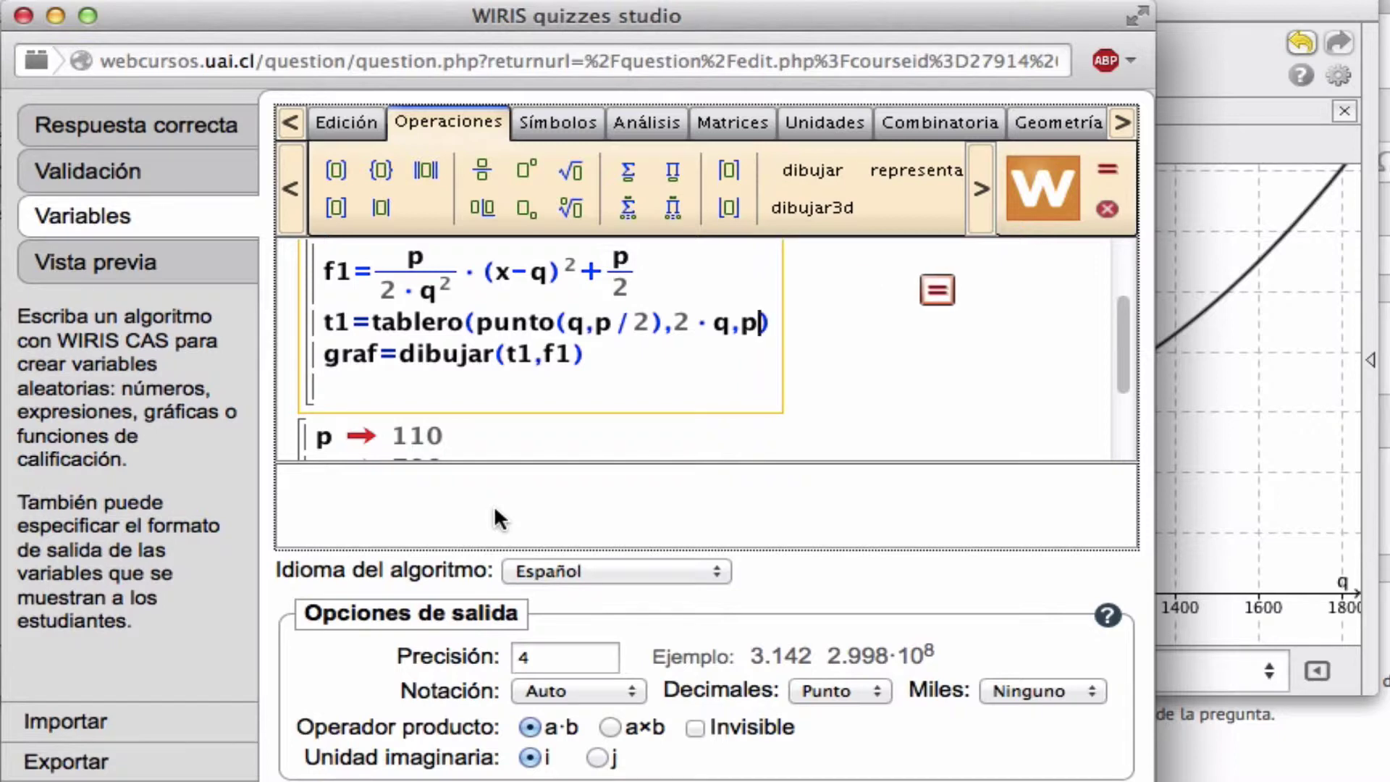
type("*")
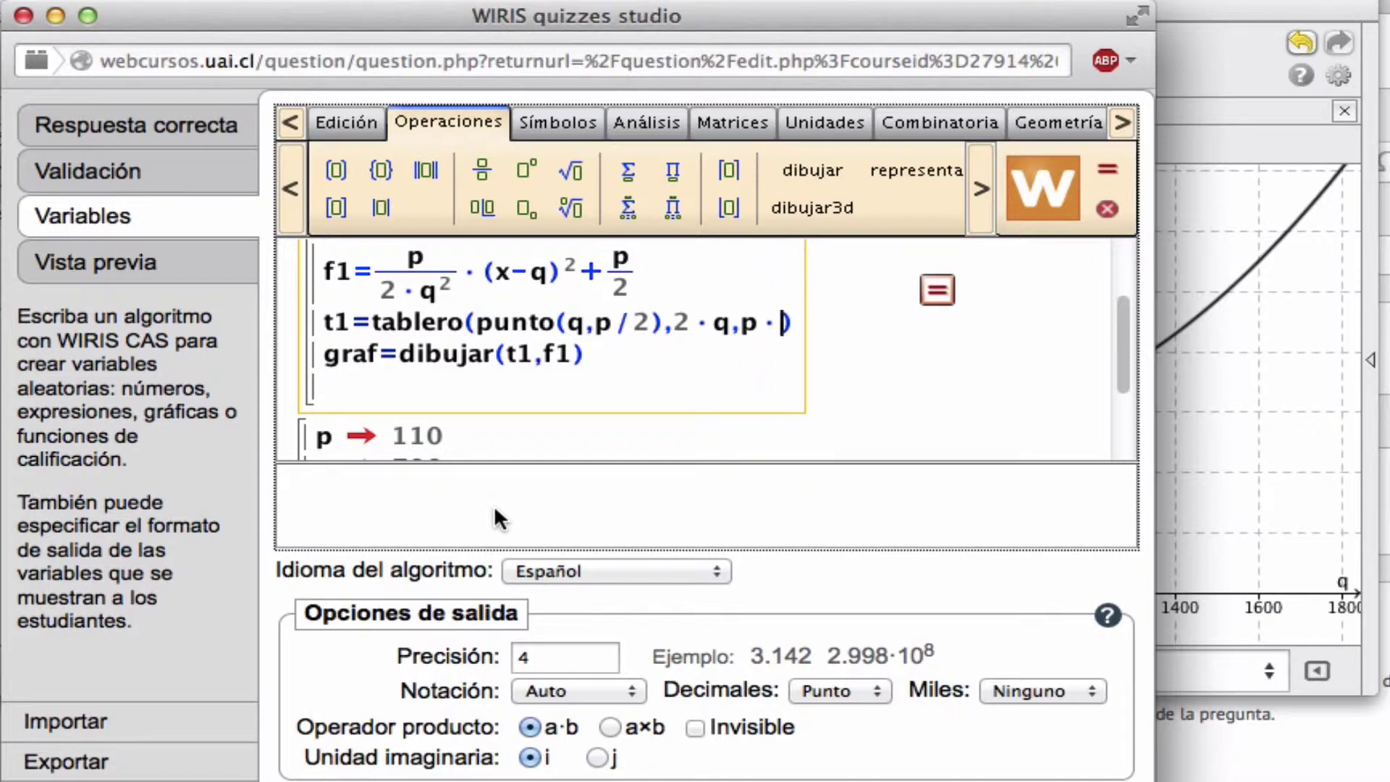
type("1.2")
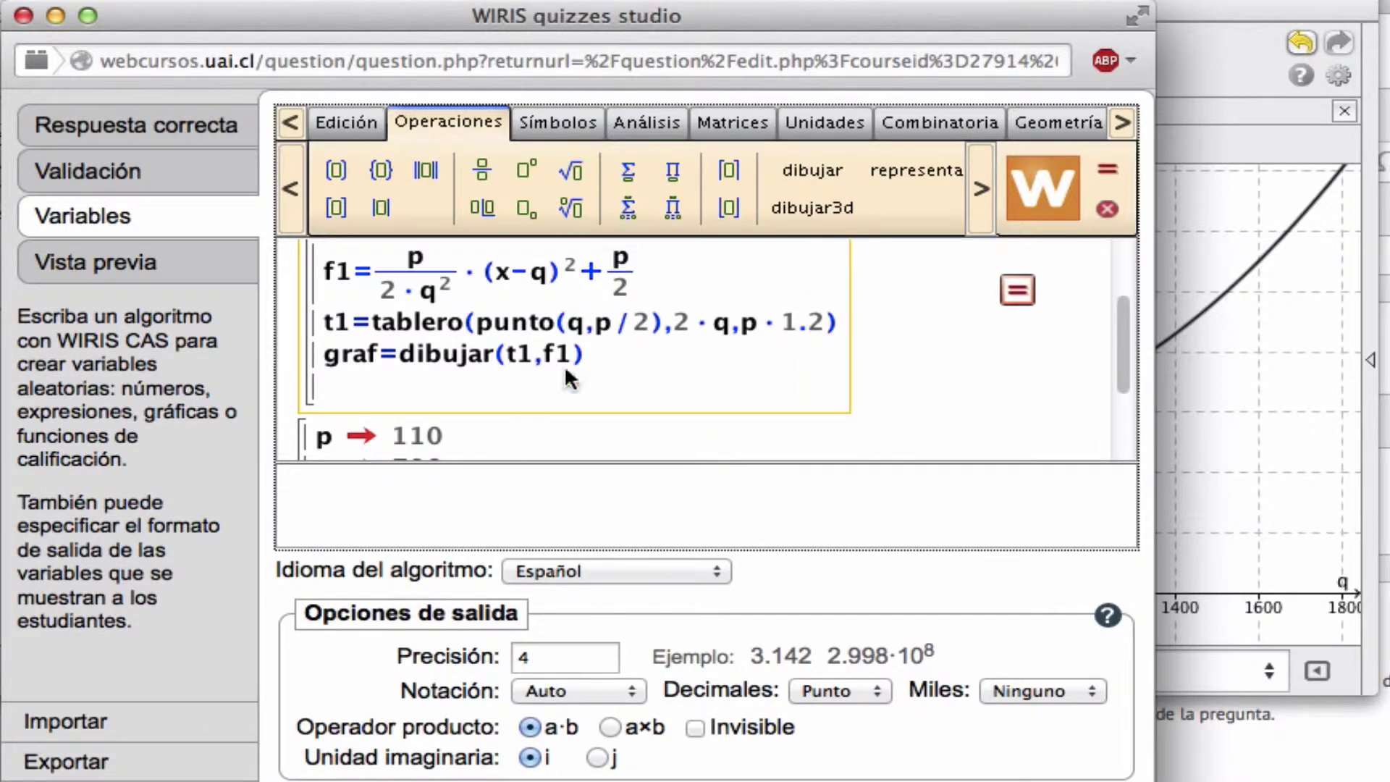
Multiply the board width 2·q by 1.2 and evaluate the algorithm to plot the function
left_click(723, 317)
type("*")
type("1.2")
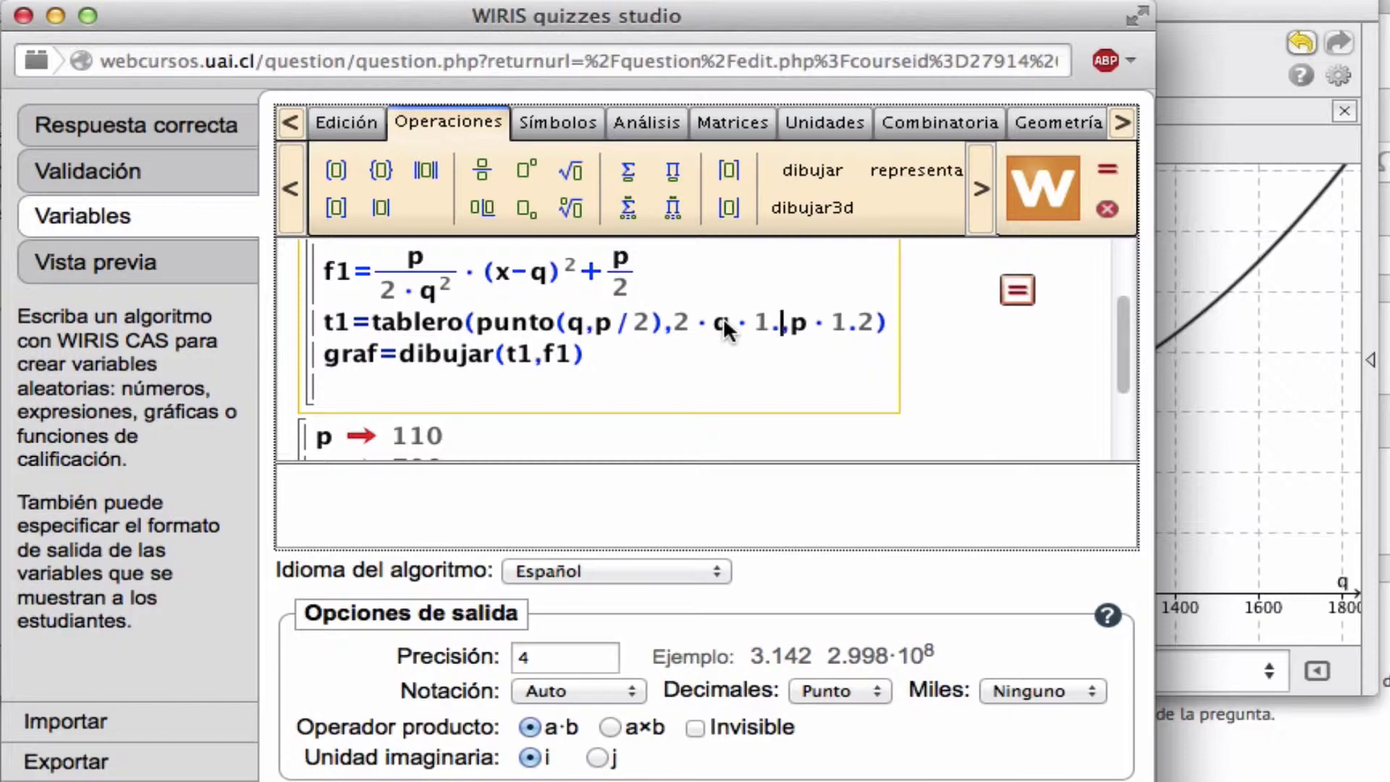
left_click(491, 430)
left_click(615, 419)
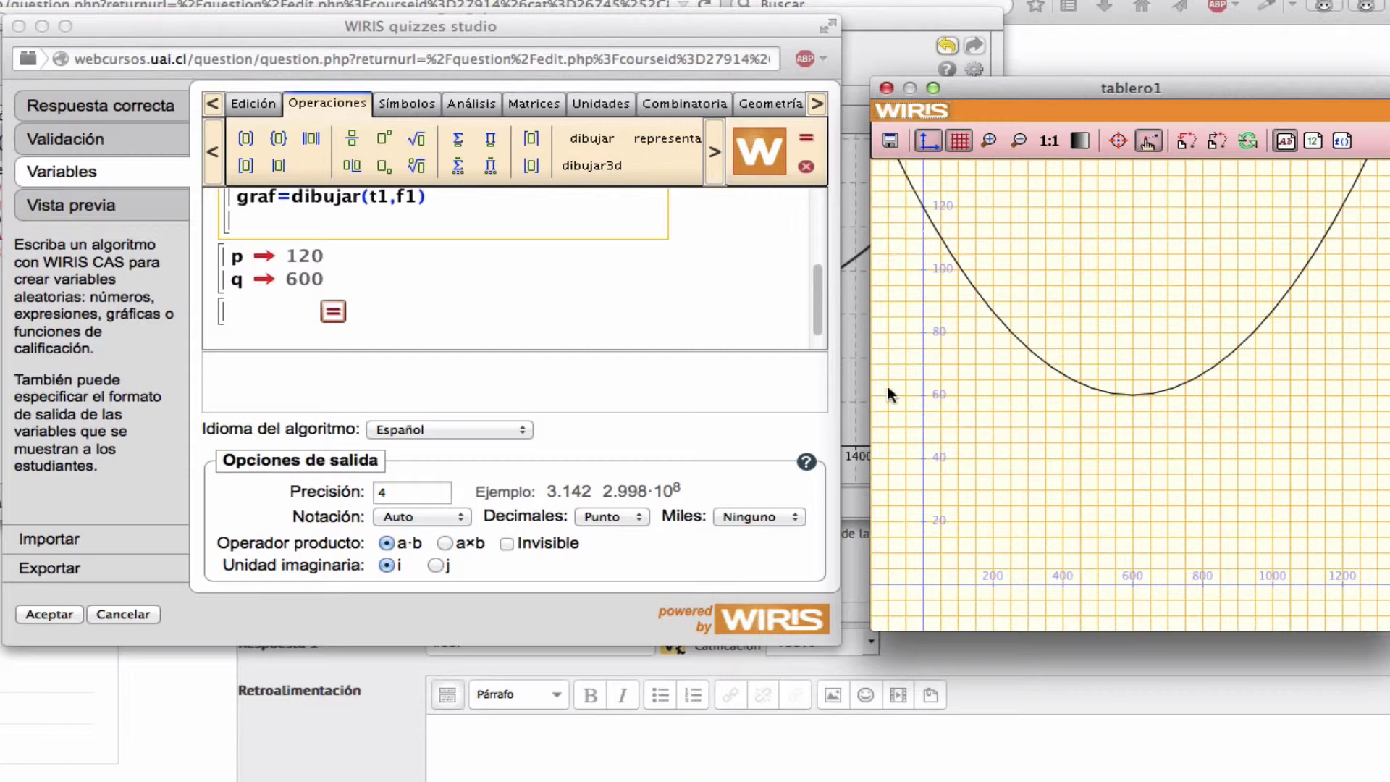
Reduce both tablero scale factors in t1 to 1.1, for the width and the height, and evaluate the algorithm
left_click(466, 297)
left_click(461, 249)
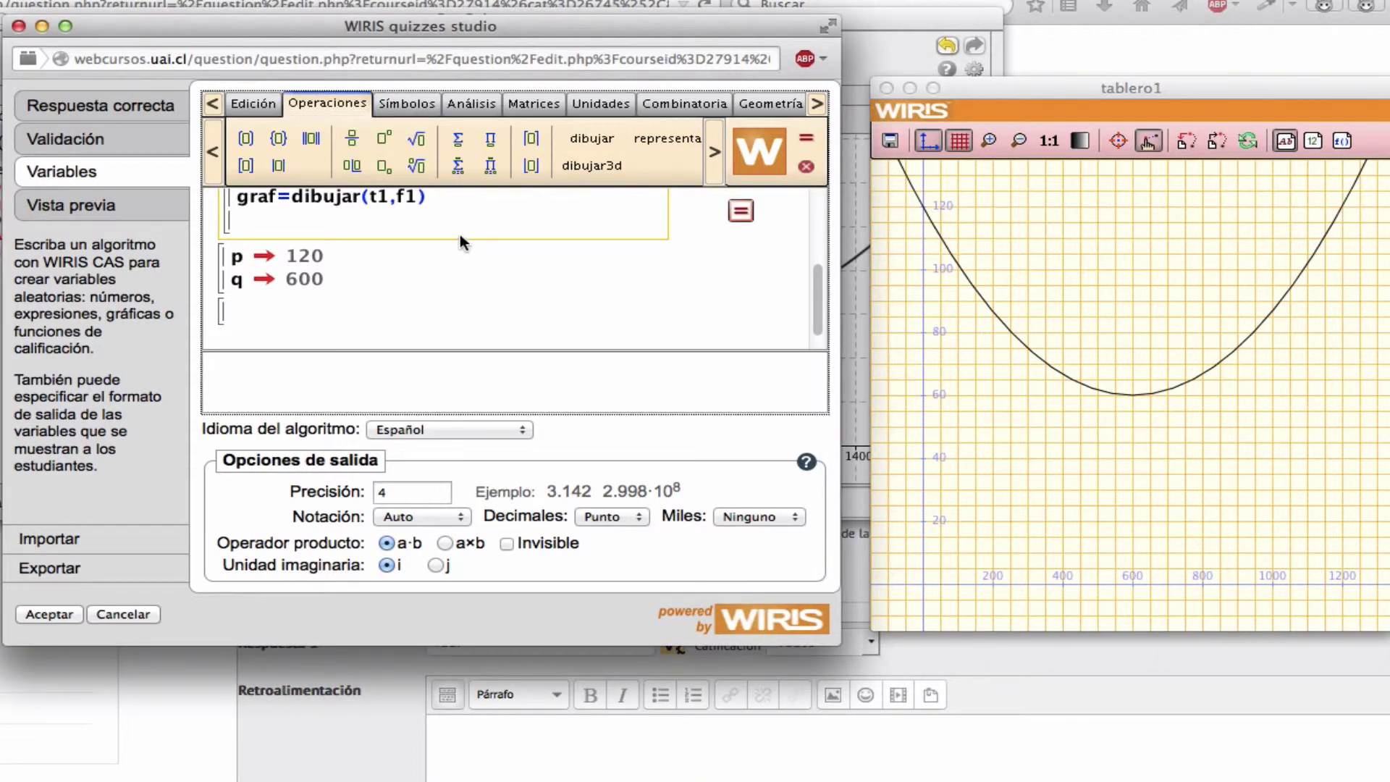
scroll(460, 247, "up", 1)
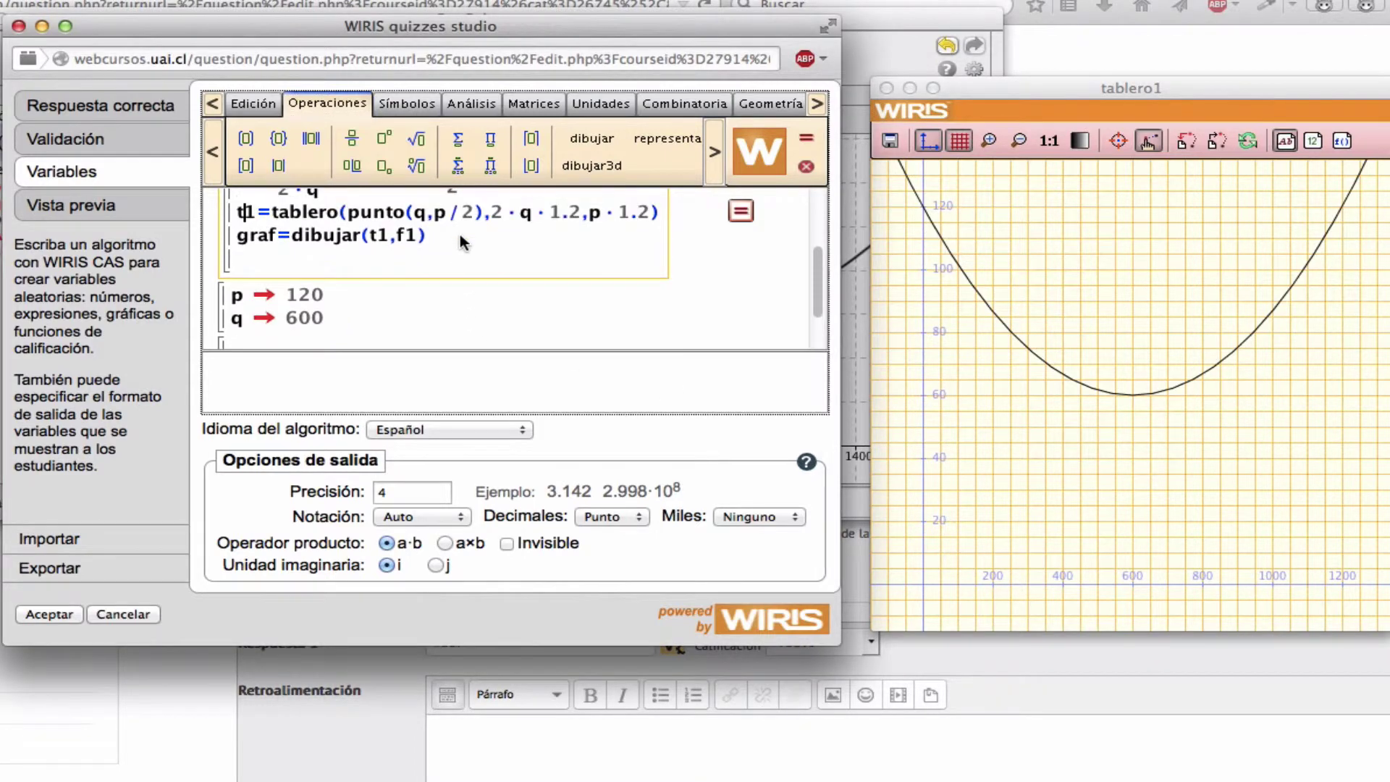
left_click(579, 213)
key("BackSpace")
type("1")
left_click(650, 218)
key("BackSpace")
type("1")
left_click(739, 210)
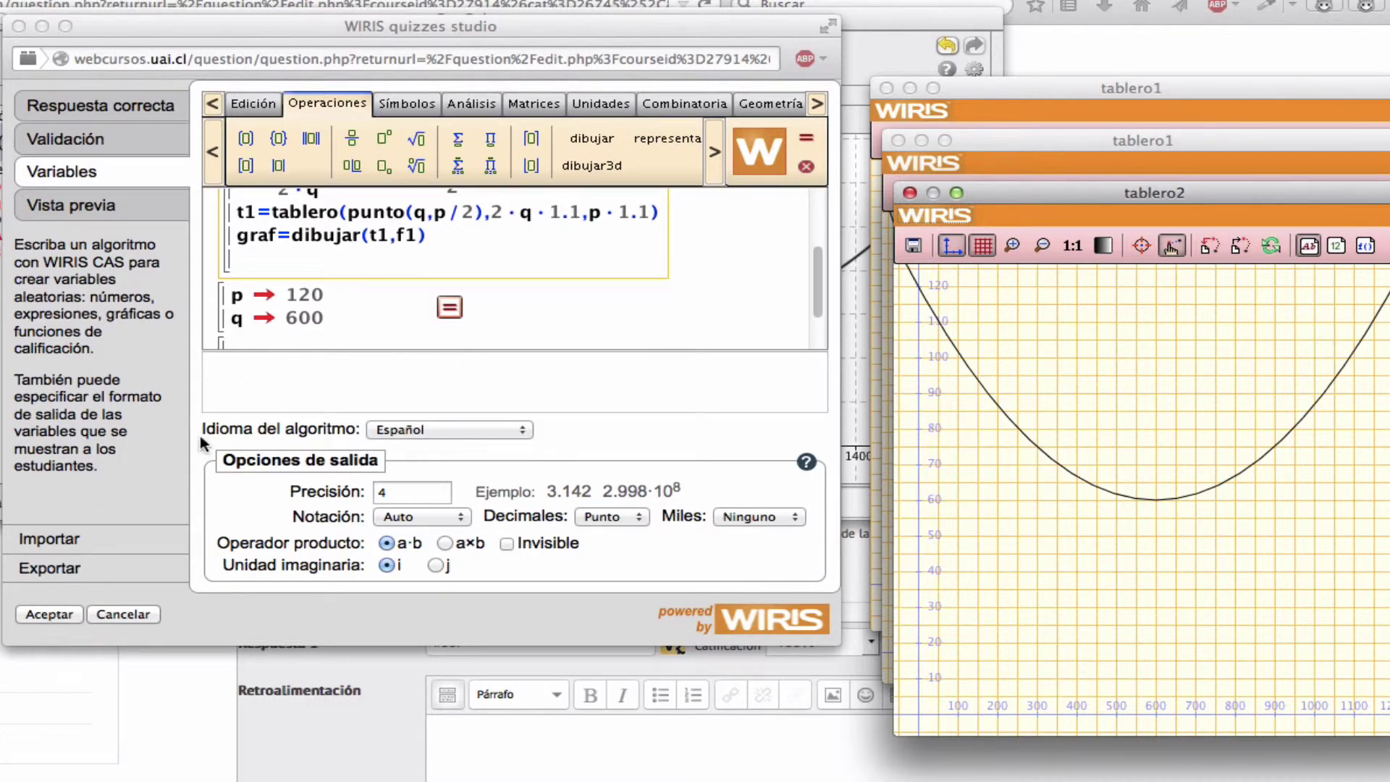
Add a line below graf defining n1 as aleatorio(1,2·q-1)
left_click(379, 246)
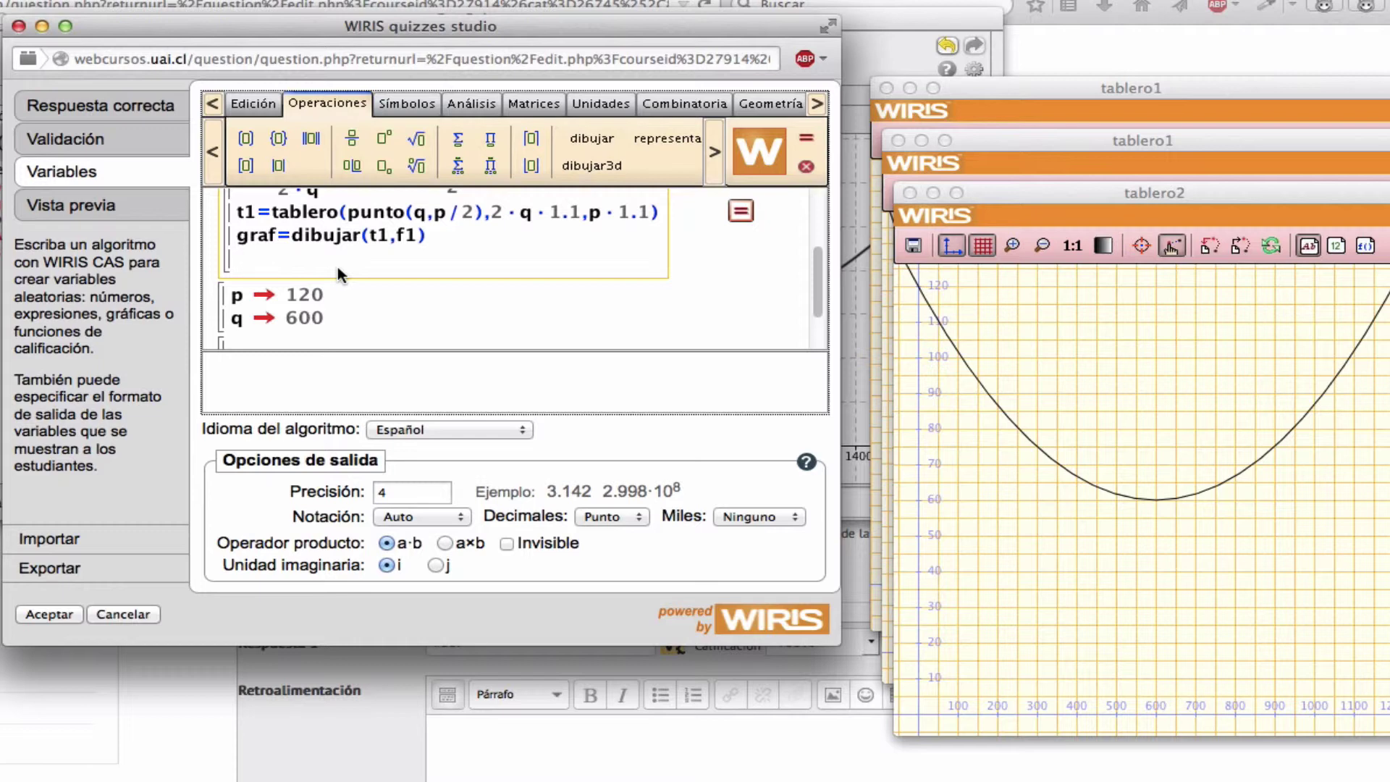
type("n1=al")
type("100")
key("BackSpace")
key("BackSpace")
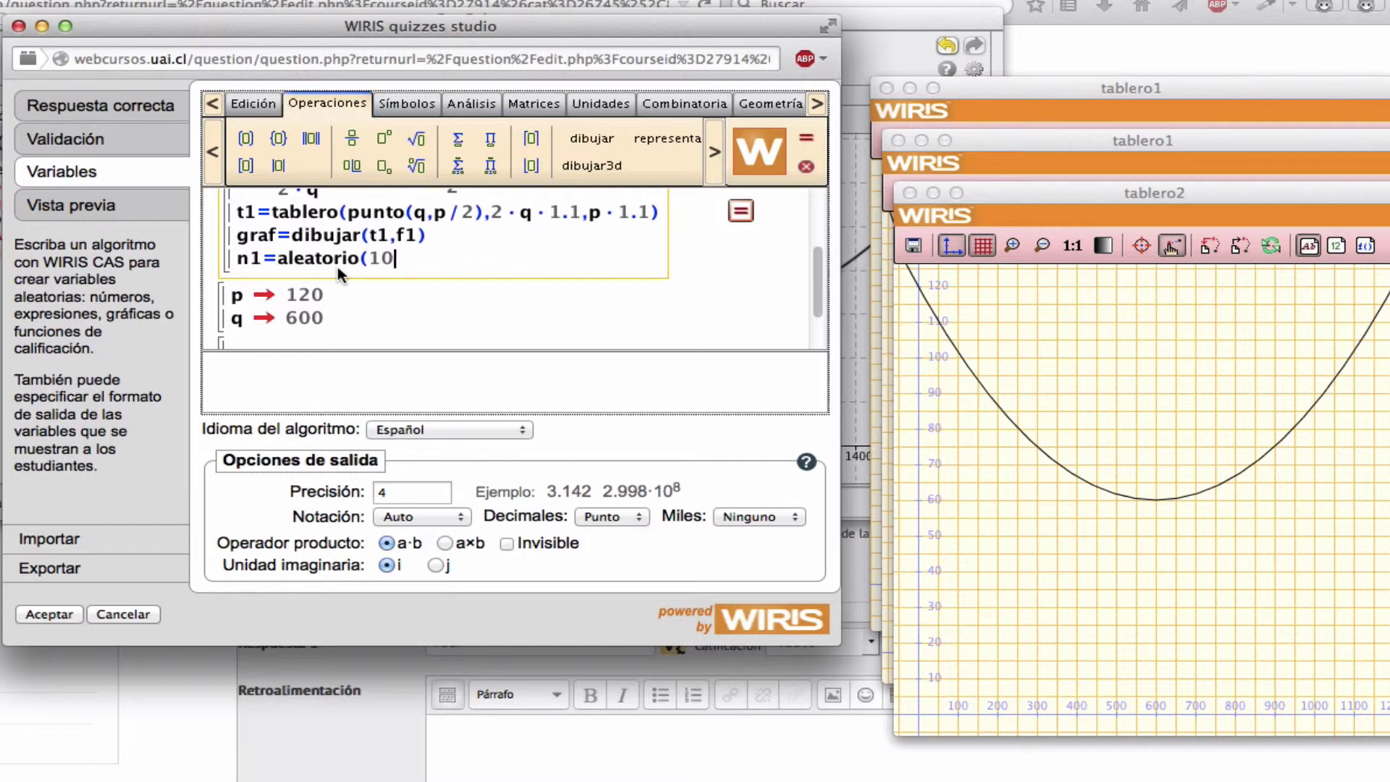
type(",")
mouse_move(818, 284)
left_mouse_down()
mouse_move(818, 241)
mouse_move(813, 258)
left_mouse_up()
type("2")
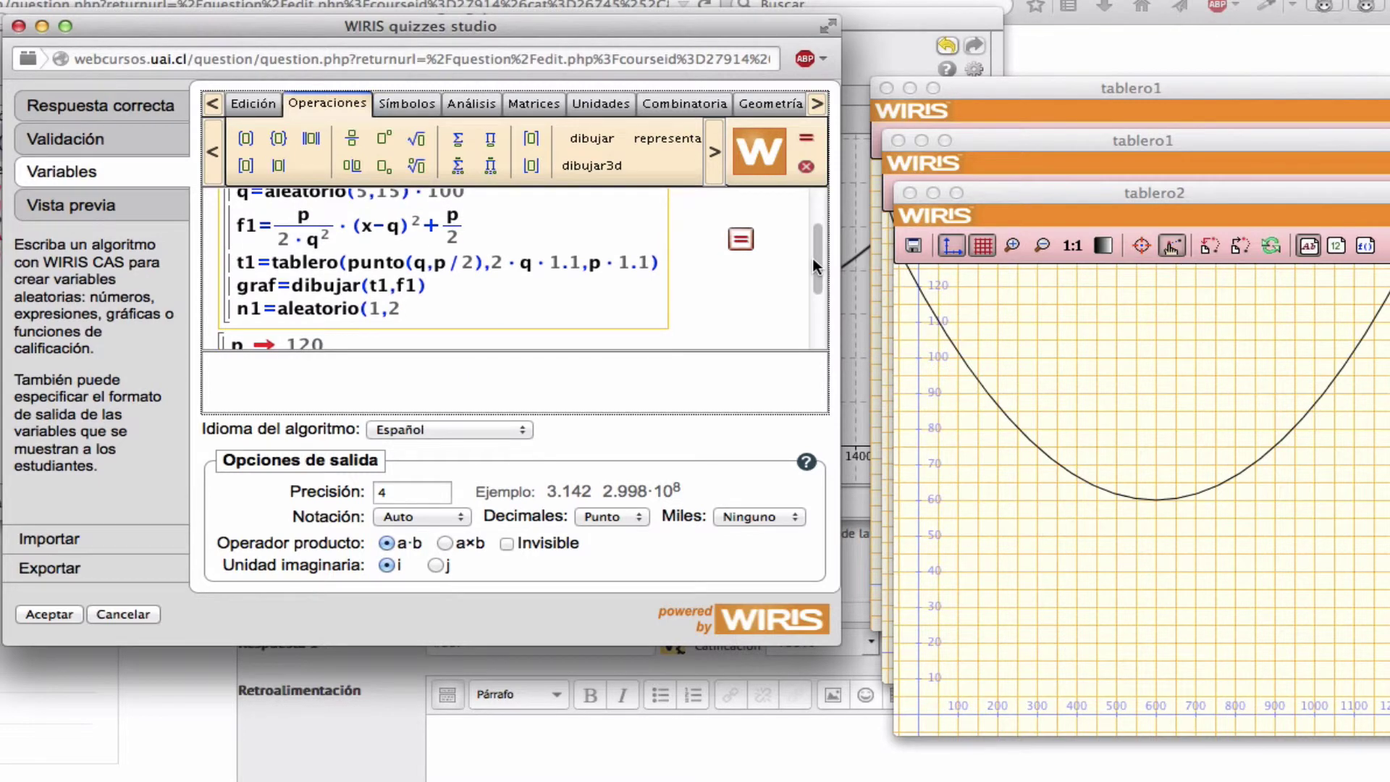
type("*q-1)")
mouse_move(811, 266)
left_mouse_down()
mouse_move(811, 241)
mouse_move(810, 254)
left_mouse_up()
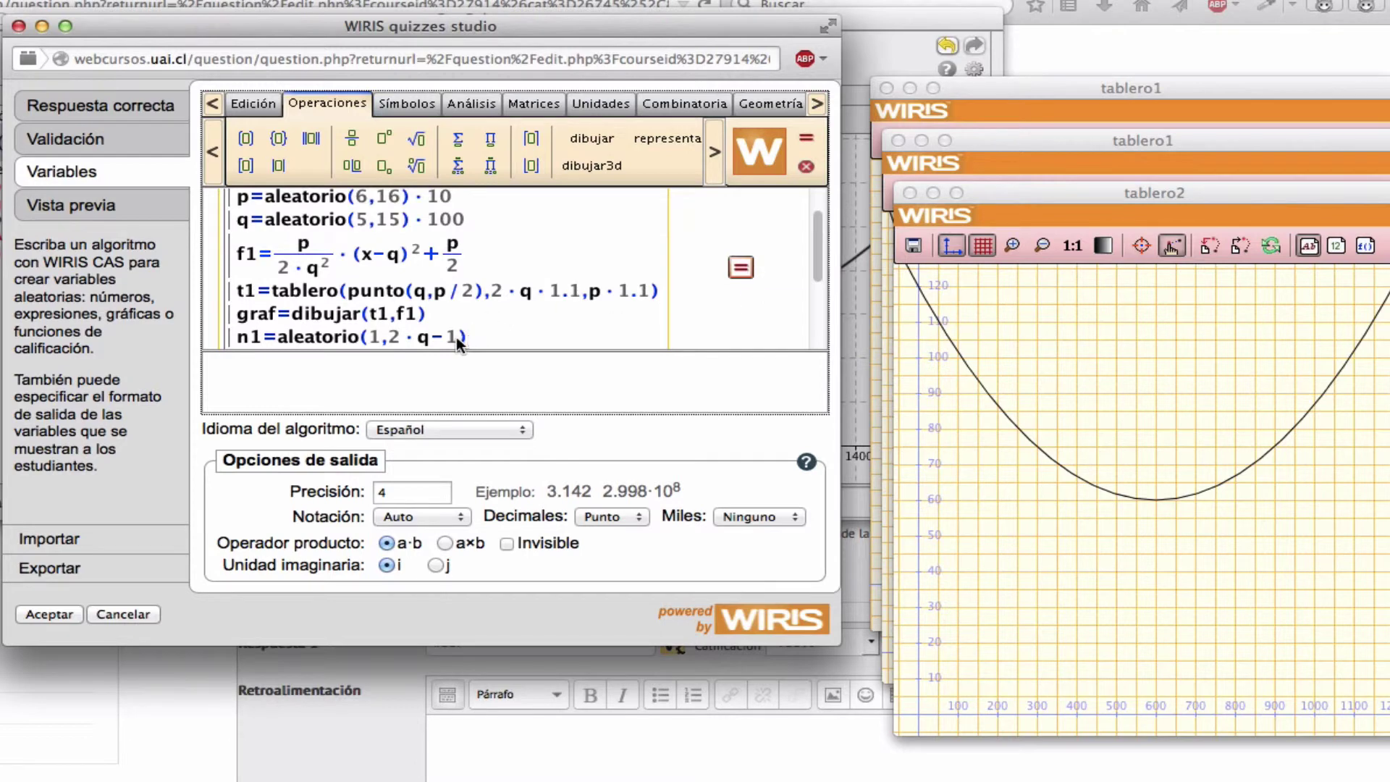
key("ctrl+Return")
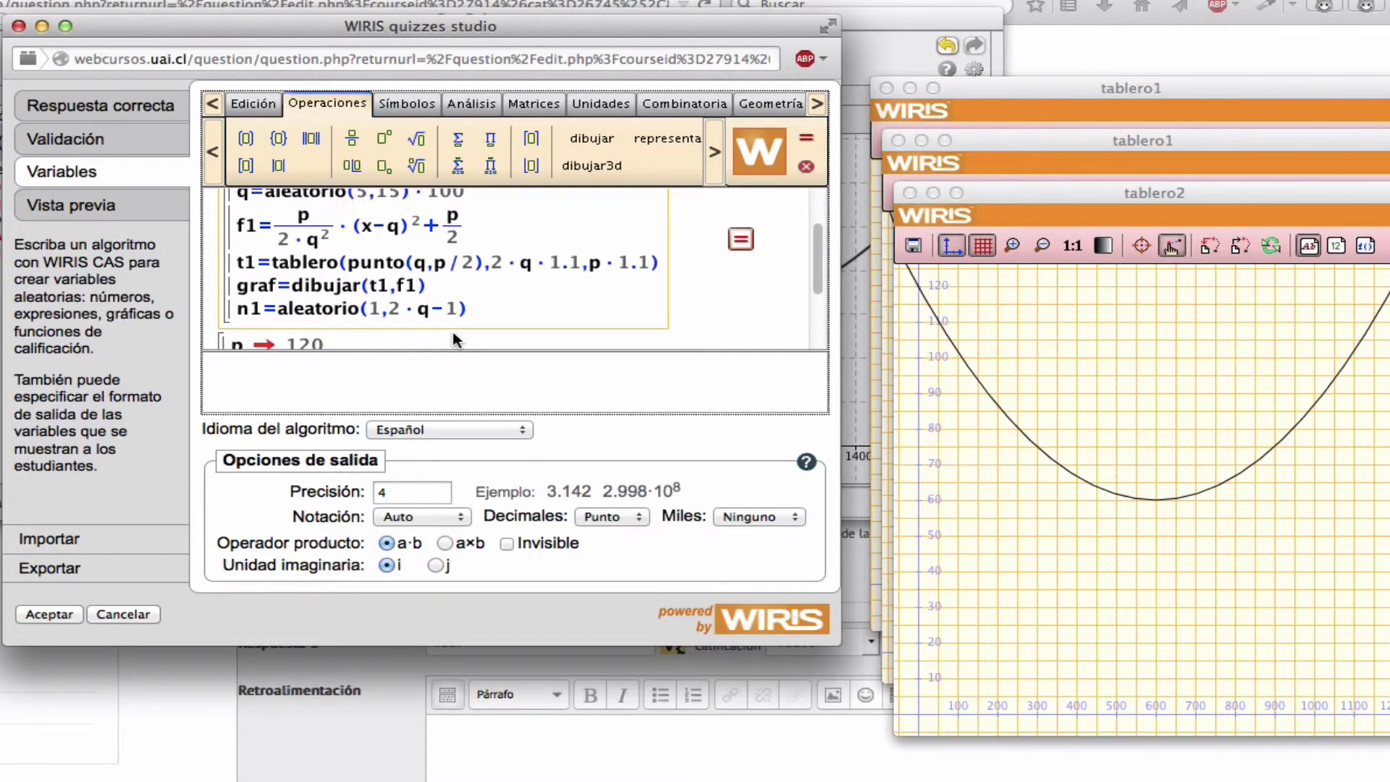
Replace the upper limit of n1's random range with q/100-1
key("BackSpace")
key("BackSpace")
key("BackSpace")
type("q/1")
mouse_move(816, 279)
left_mouse_down()
mouse_move(815, 244)
mouse_move(810, 266)
left_mouse_up()
type("00")
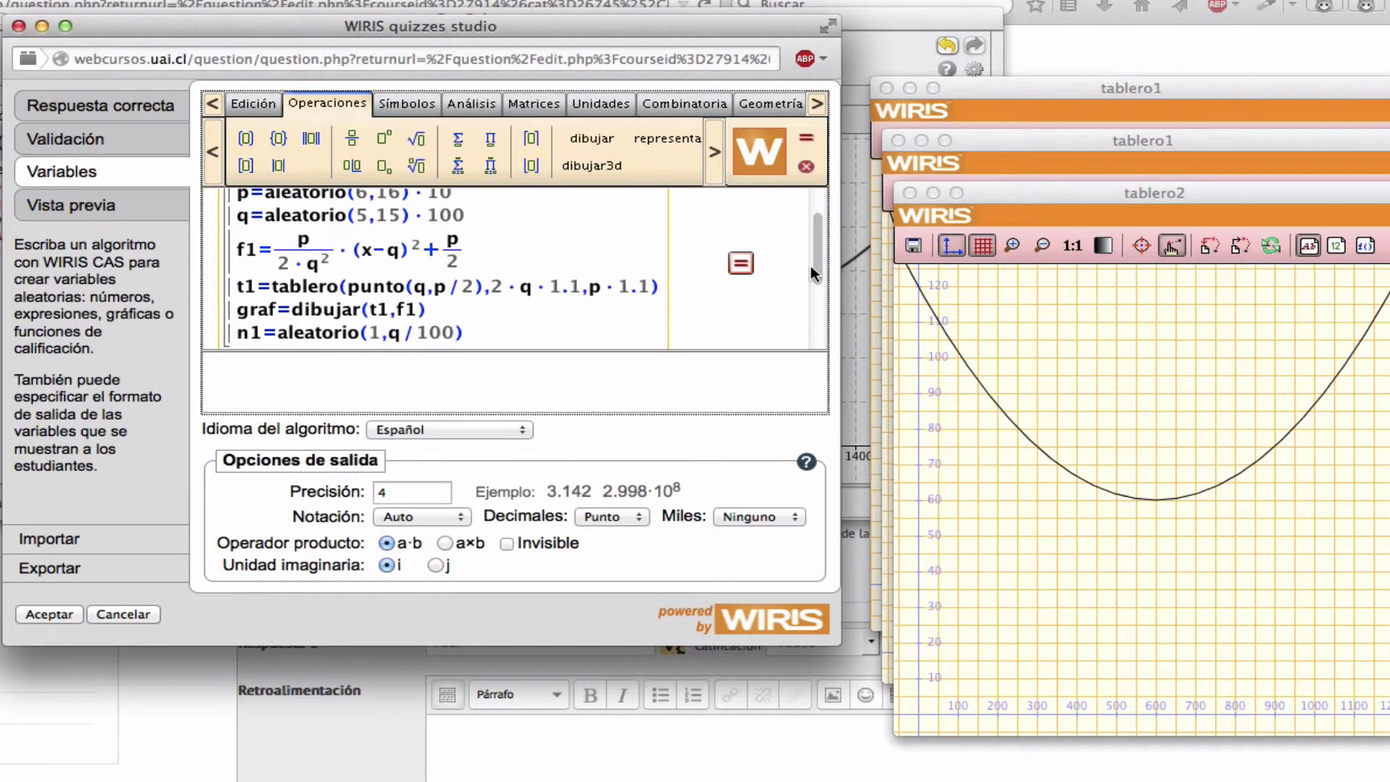
type("-1")
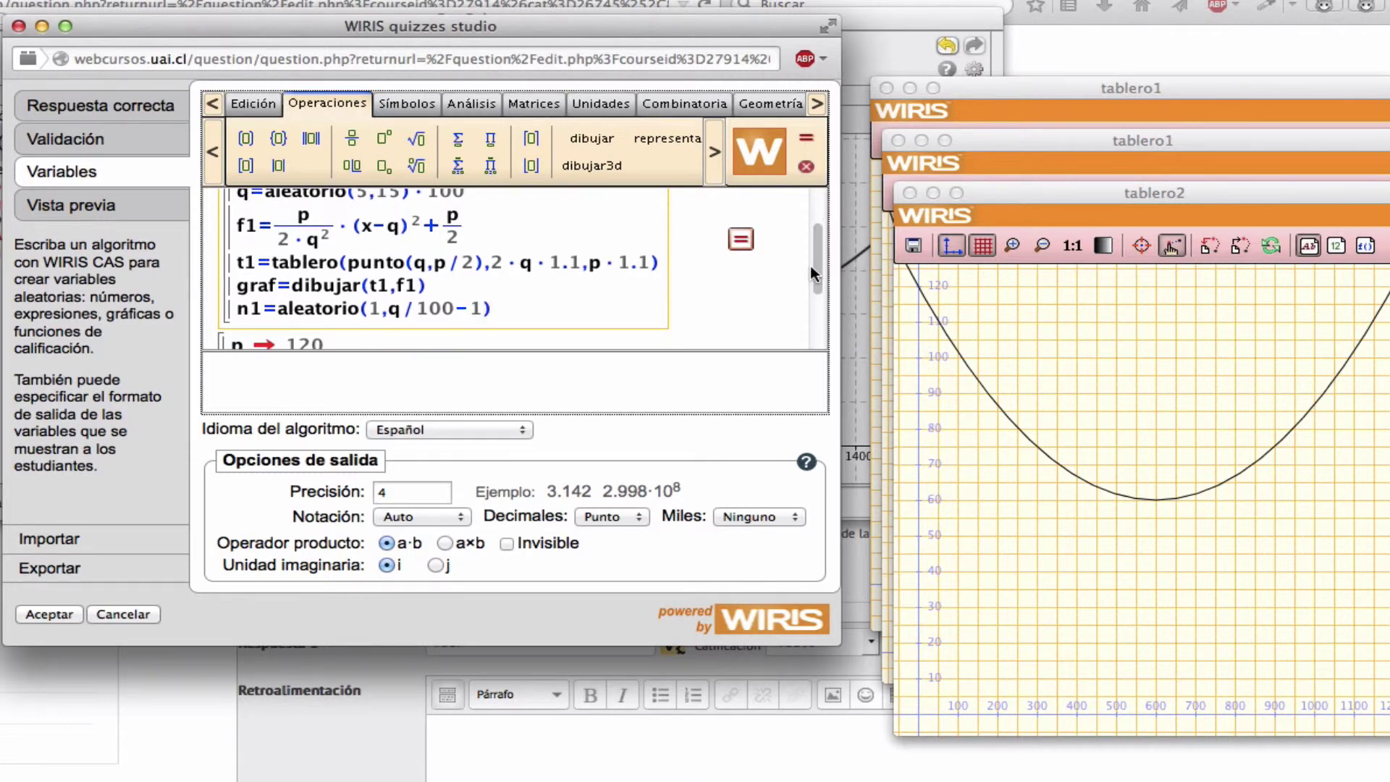
Multiply the random value of n1 by 100 and add an empty line below it
left_click_drag(811, 266, 811, 224)
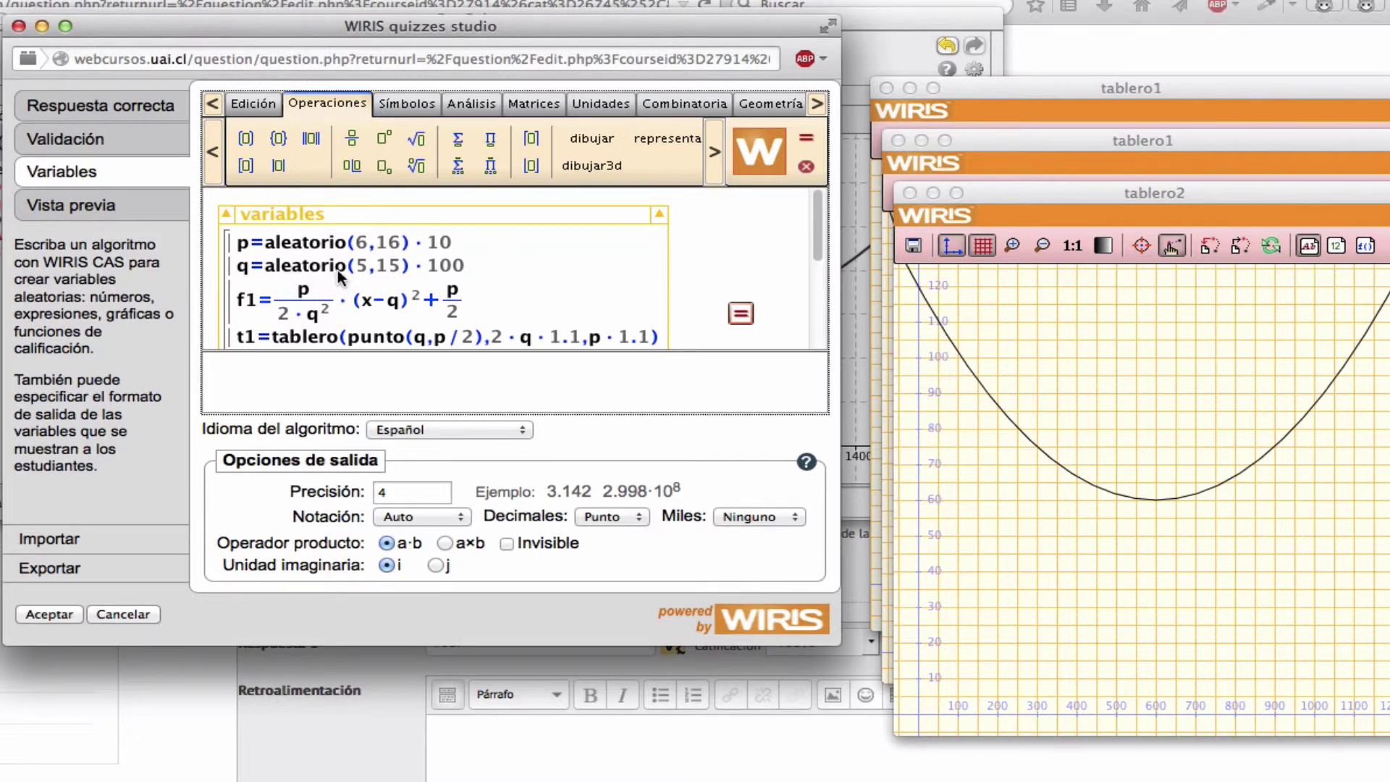
left_click_drag(822, 234, 811, 283)
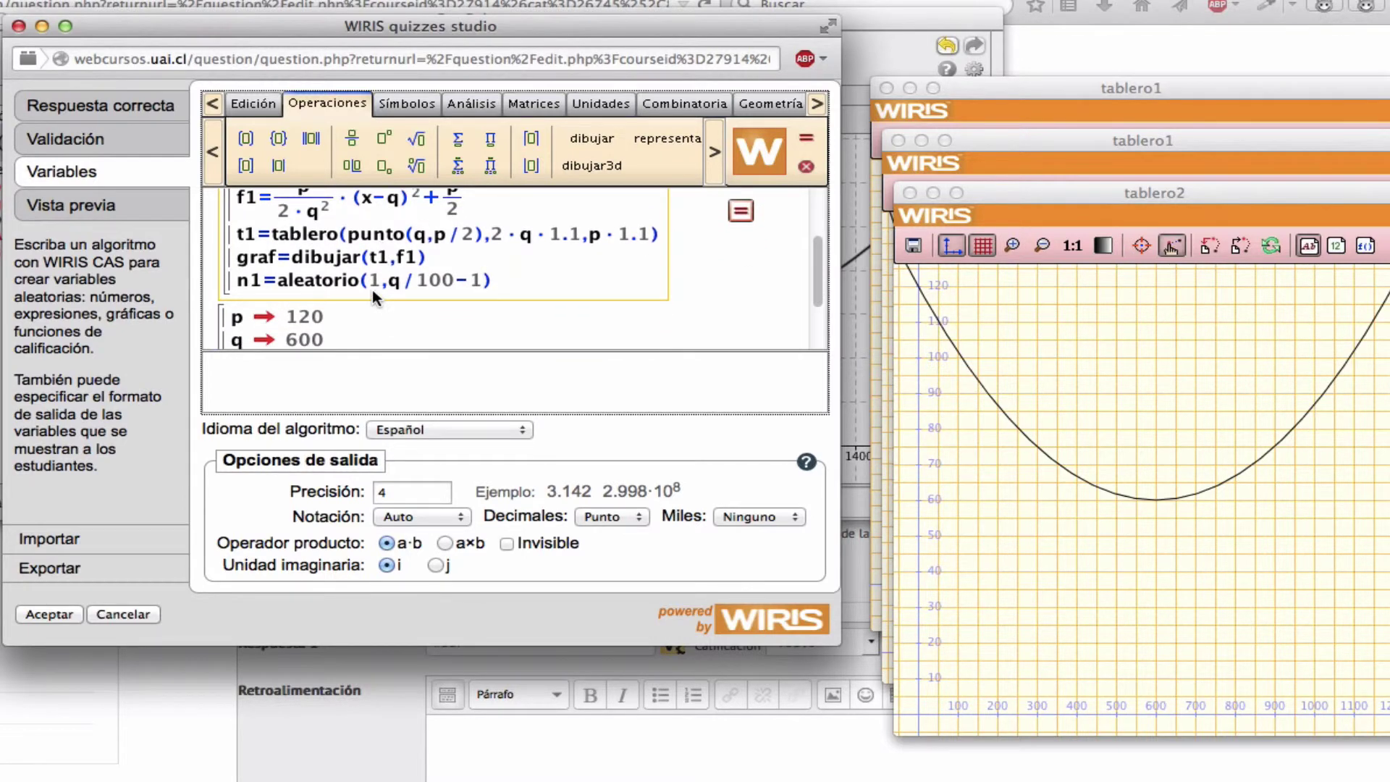
left_click(490, 283)
type(",100")
key("Return")
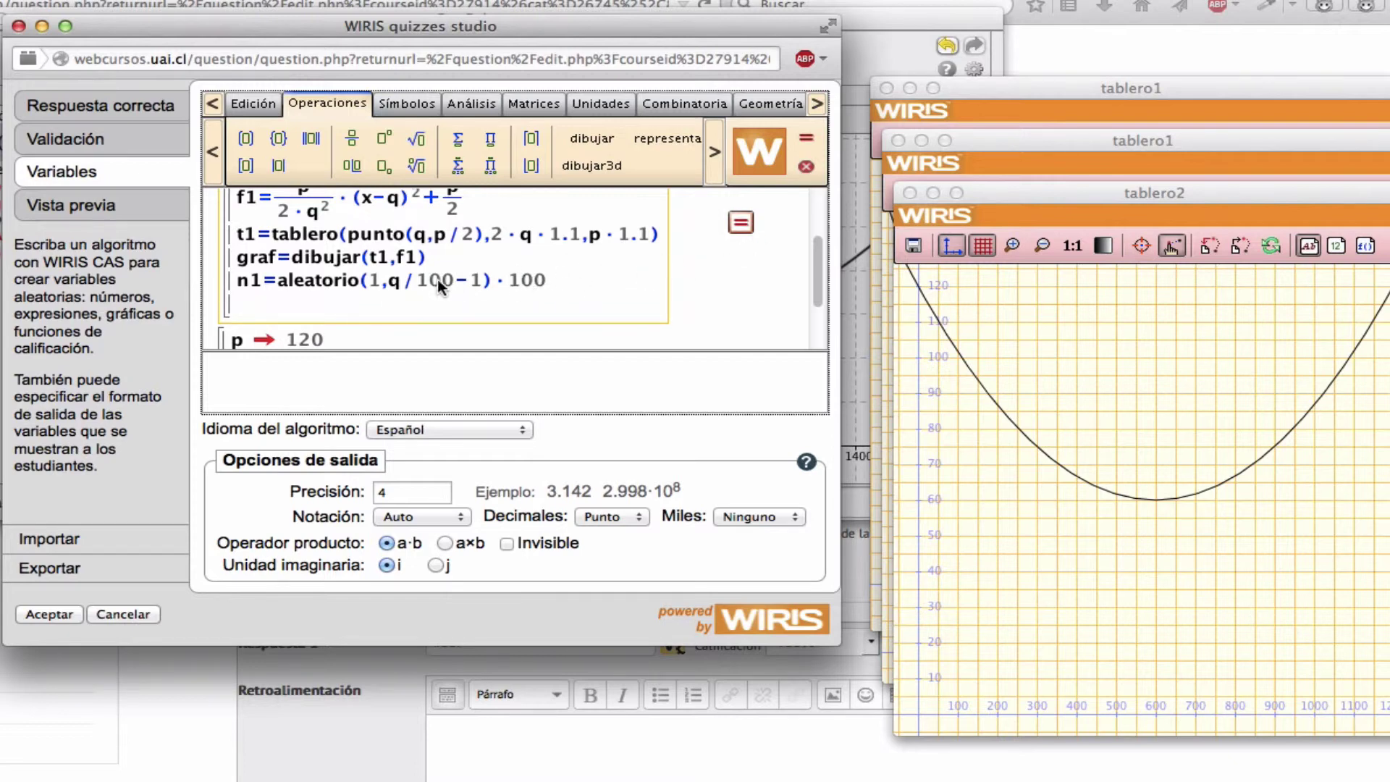
Define sol below n1 with a copy of the f1 expression
type("sol=")
left_click_drag(272, 206, 274, 206)
key("shift+Right")
key("shift+Right")
key("shift+Right")
key("shift+Right")
key("shift+Right")
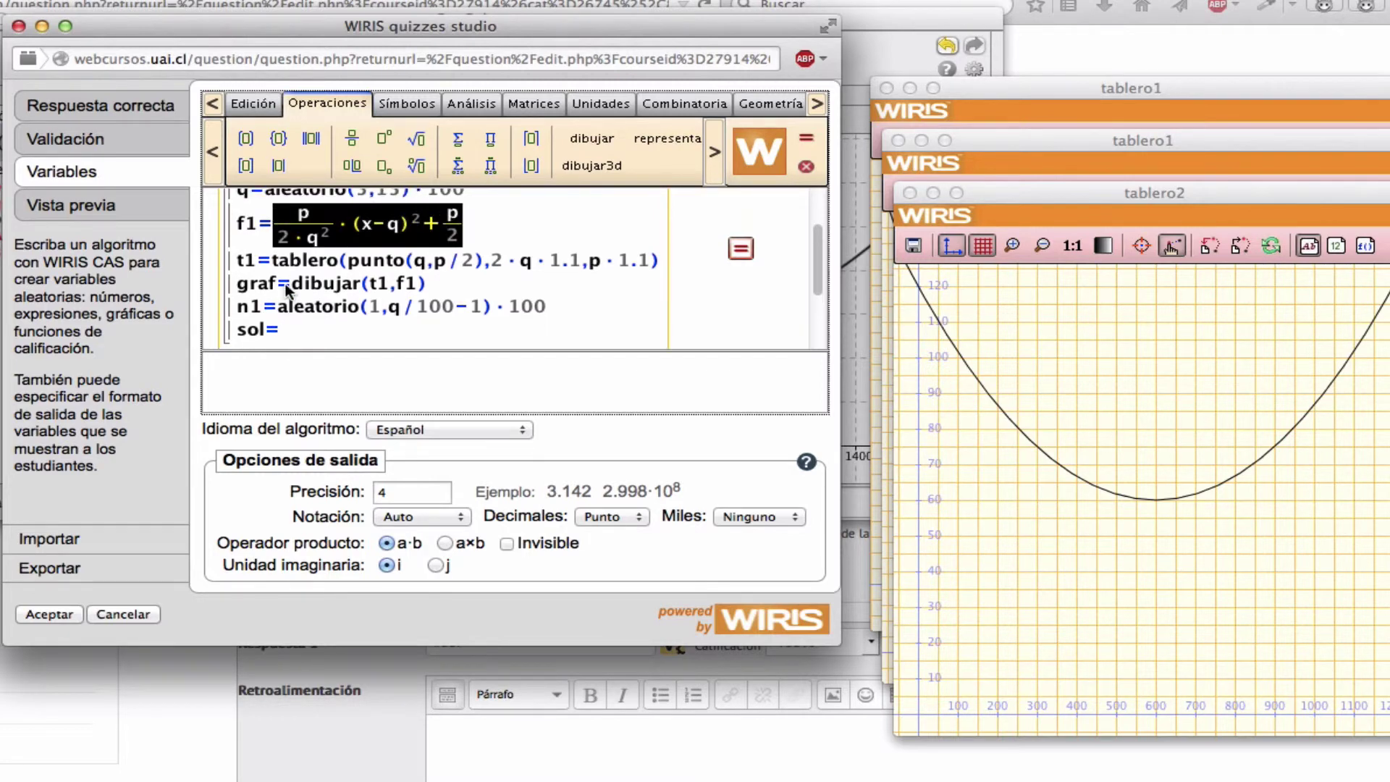
left_click(303, 320)
type("p/(2·q^2)·(x-q)^2+p/2")
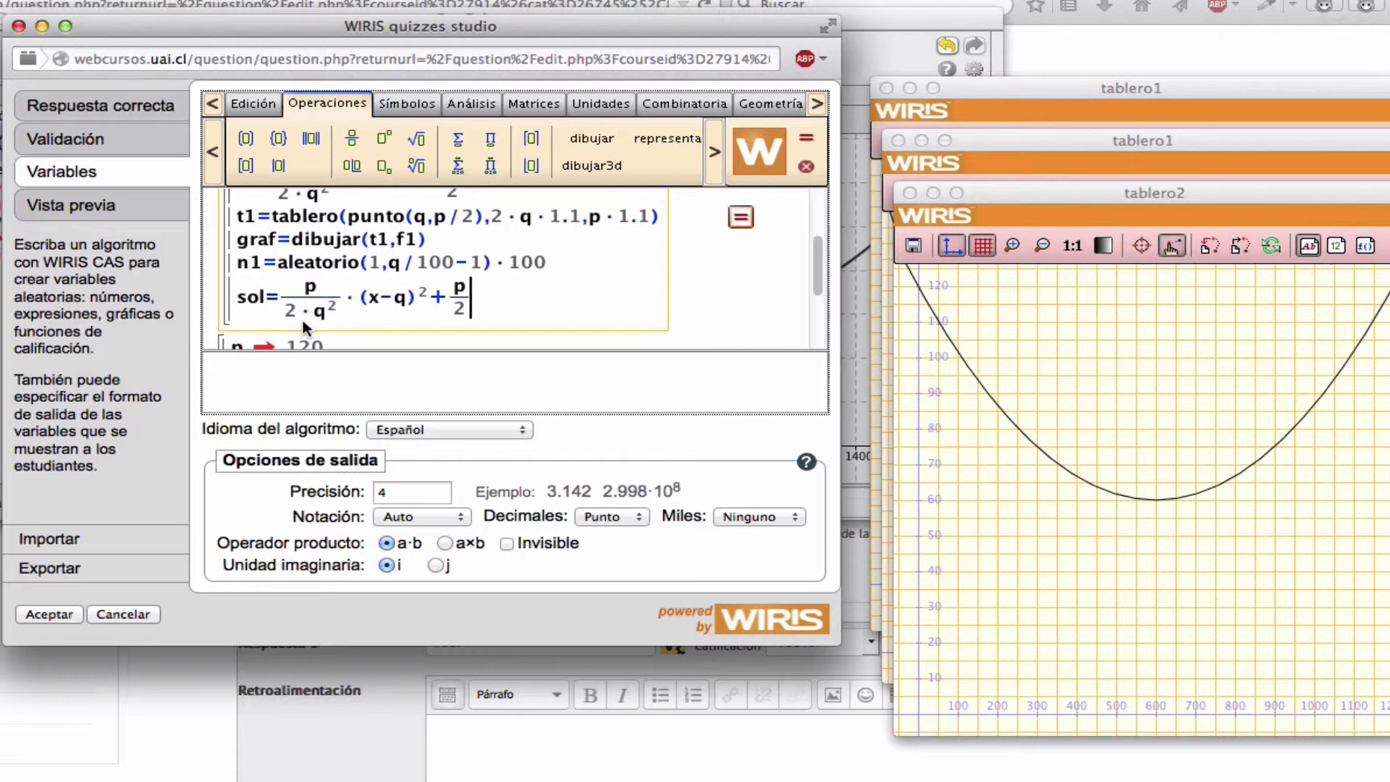
Substitute n1 for x in the sol expression and evaluate the algorithm
double_click(372, 298)
type("n1")
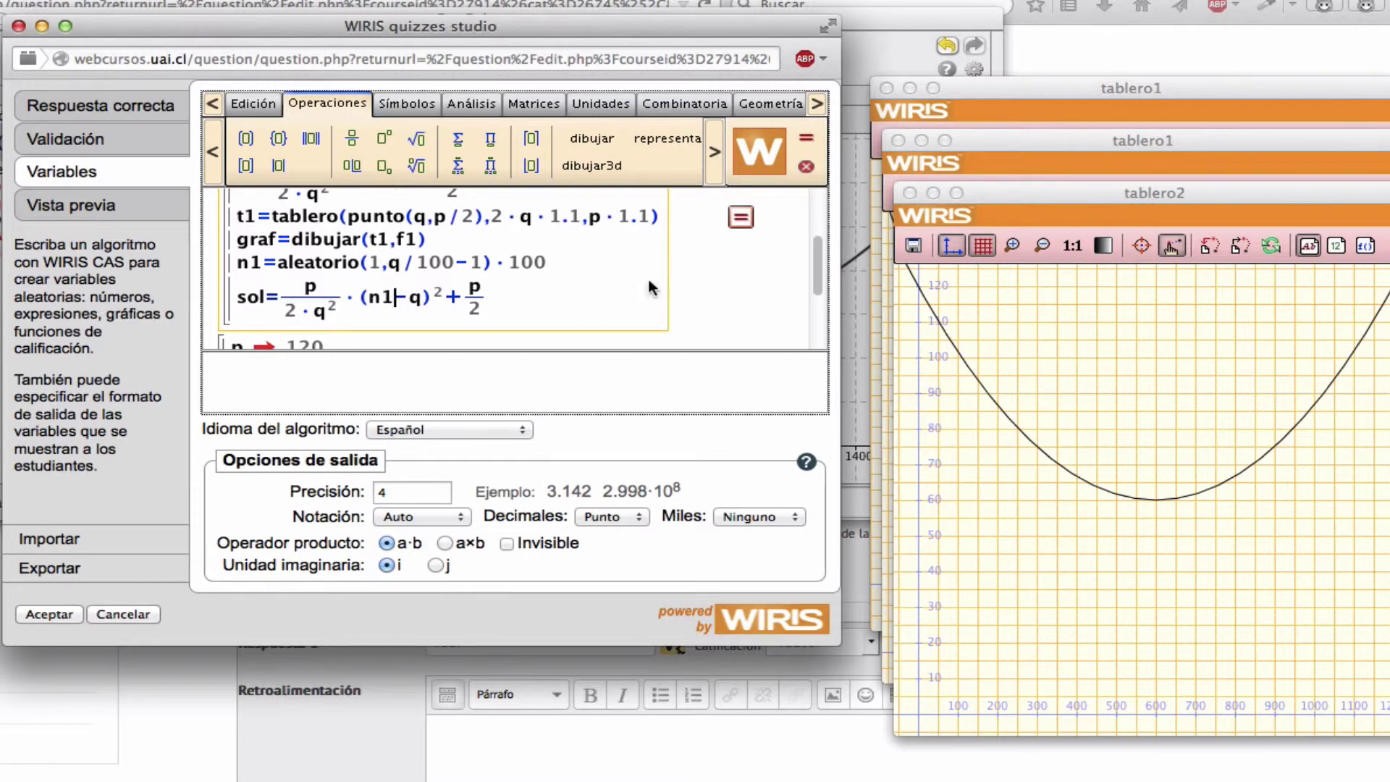
left_click(742, 215)
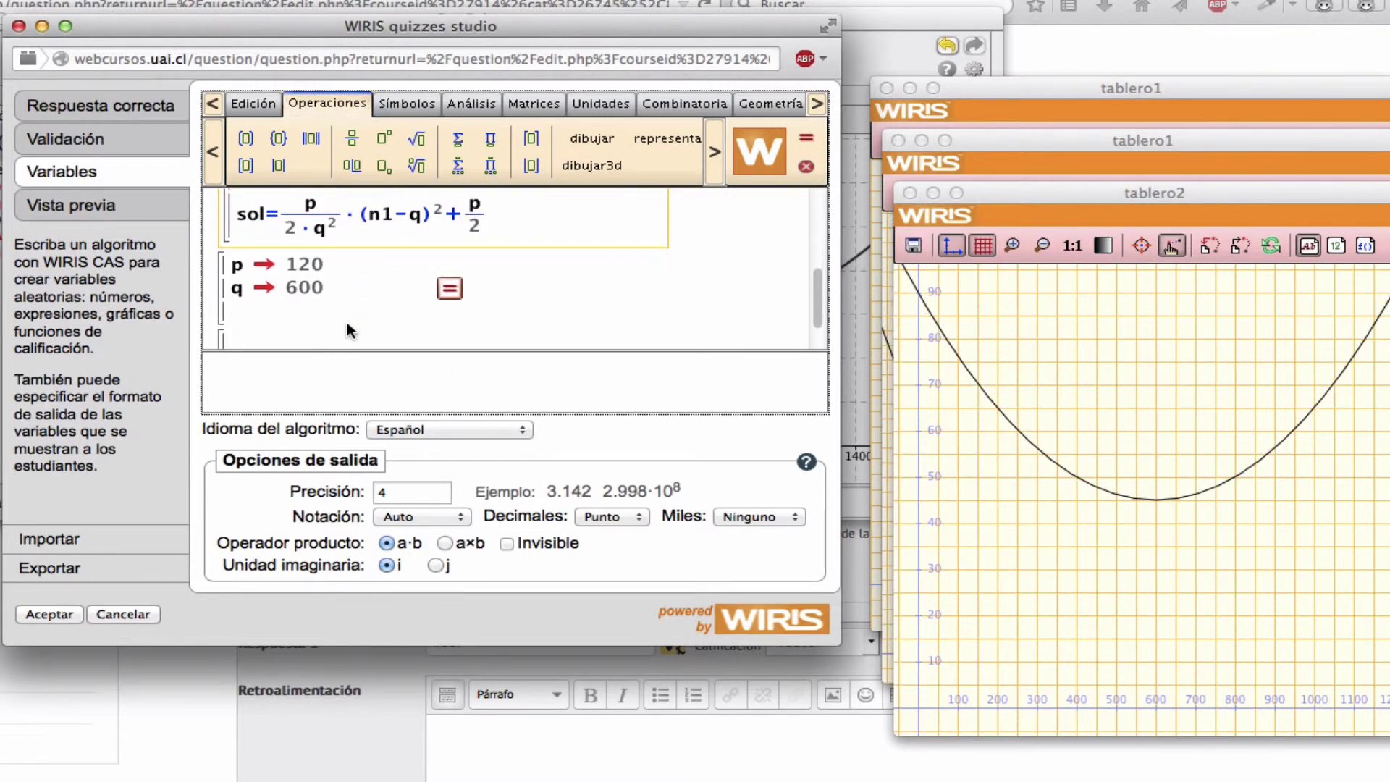
Add n1 and sol below p and q in the output block and evaluate it
type("n1")
key("Return")
type("sol")
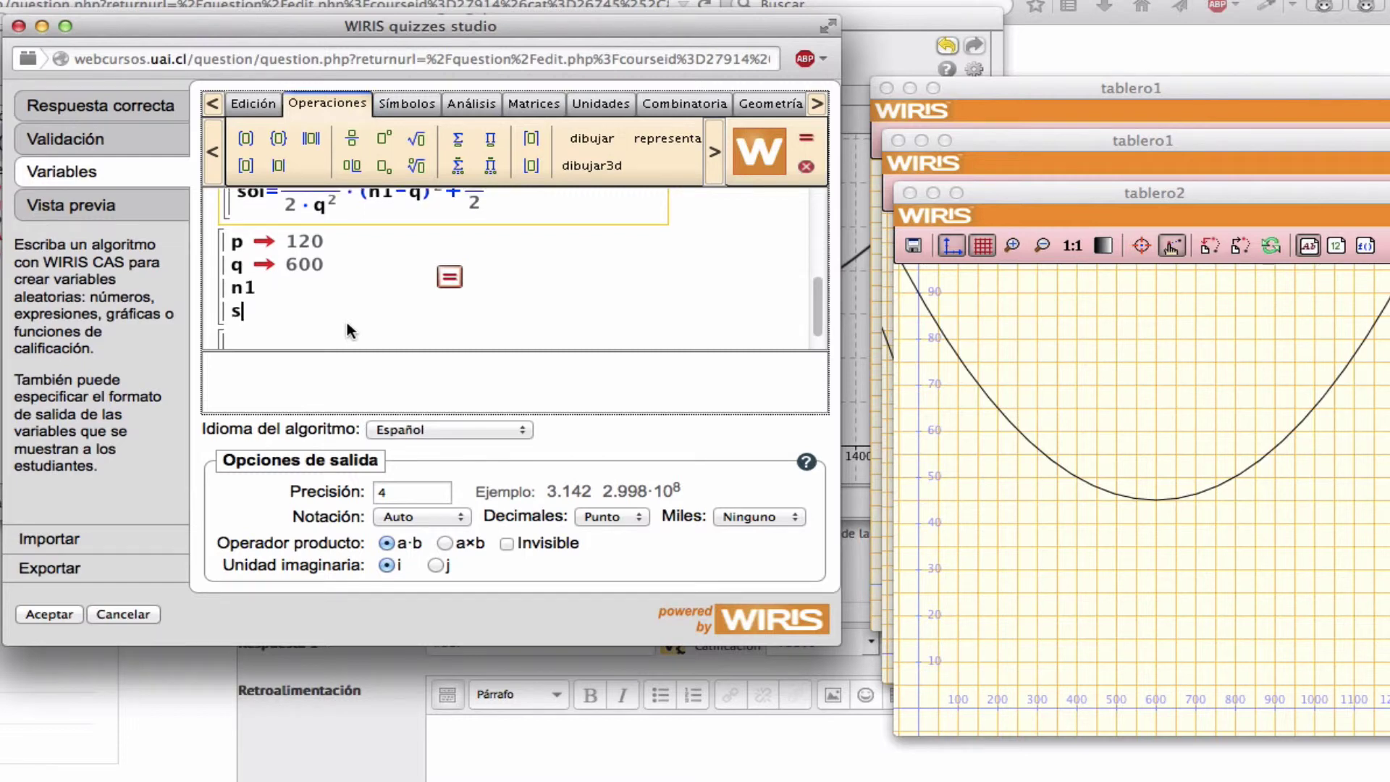
left_click(449, 278)
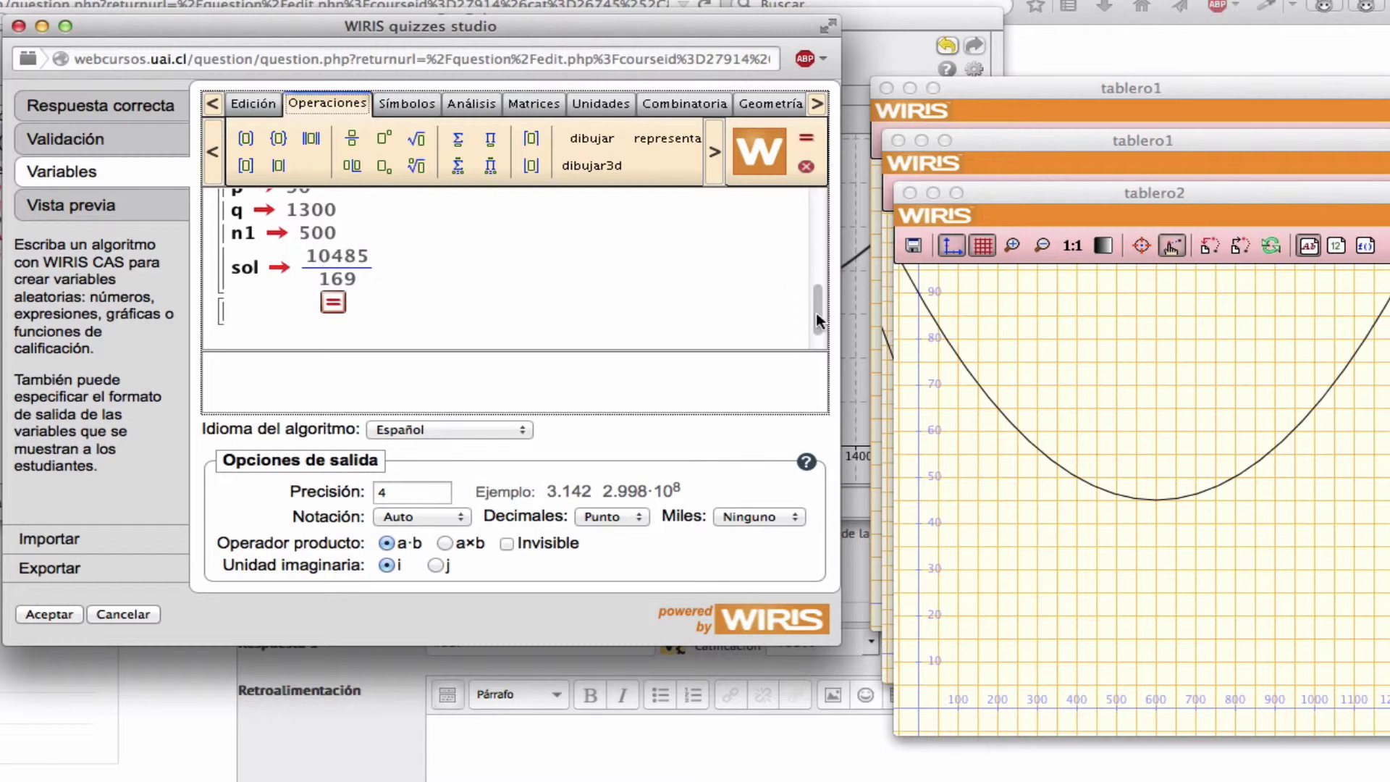
Change the denominator of the last term in sol to 2.0 for a decimal result and evaluate the output block again
left_click_drag(821, 310, 821, 280)
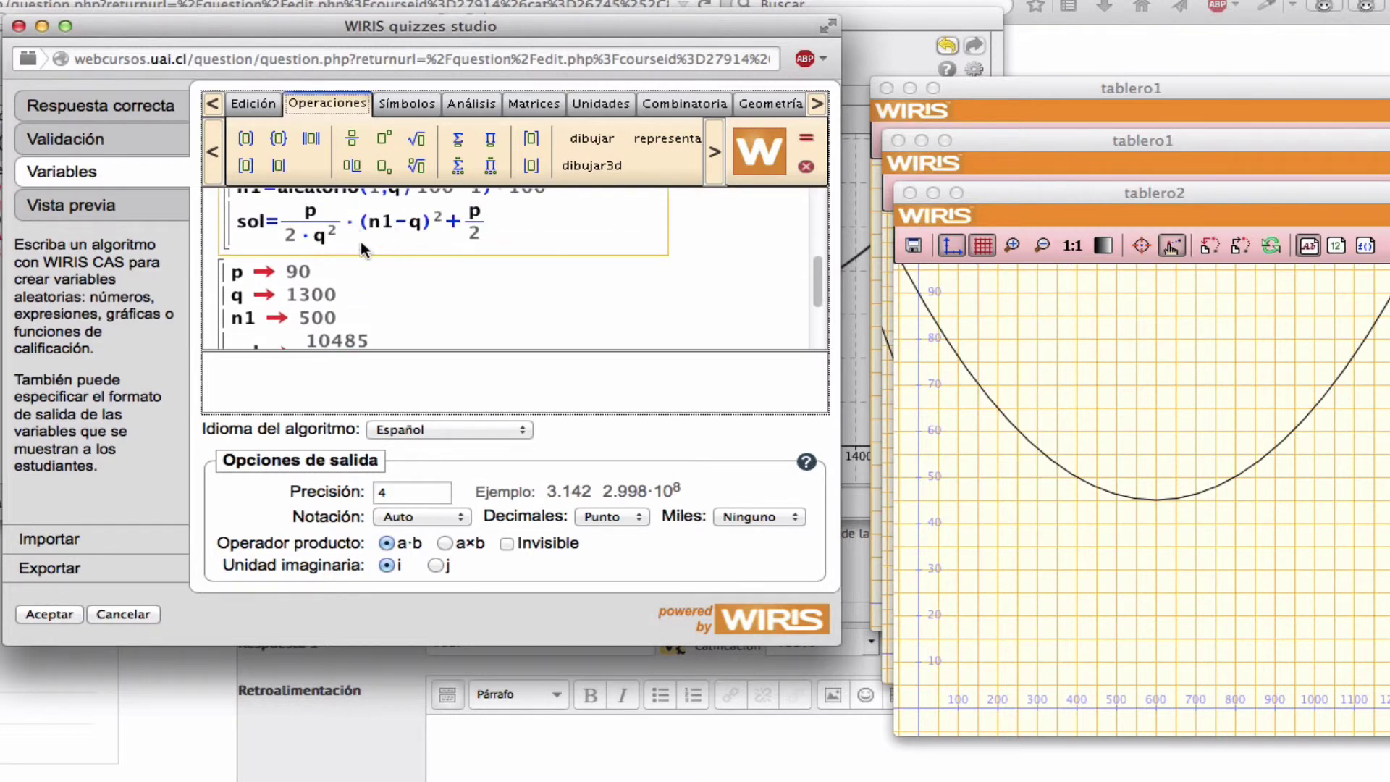
left_click(479, 229)
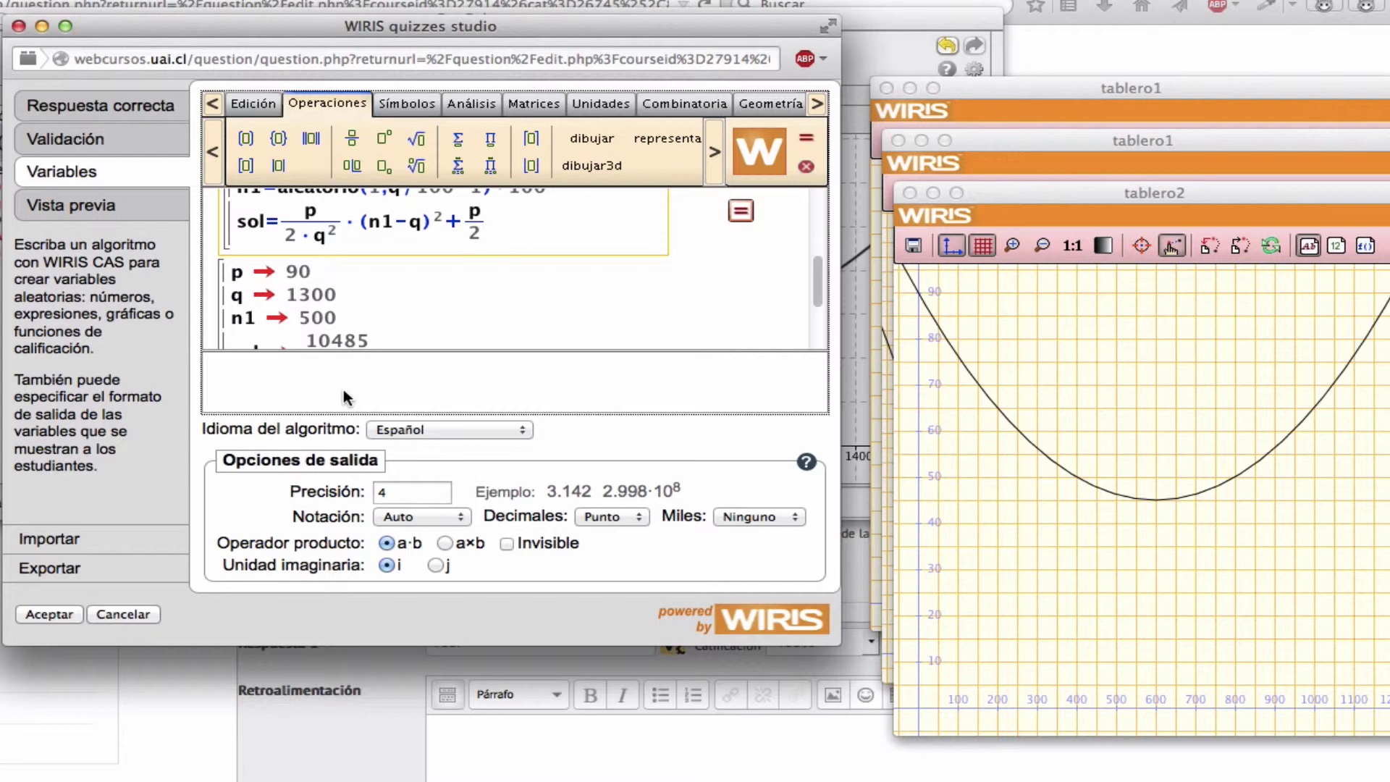
type(".0")
left_click(402, 342)
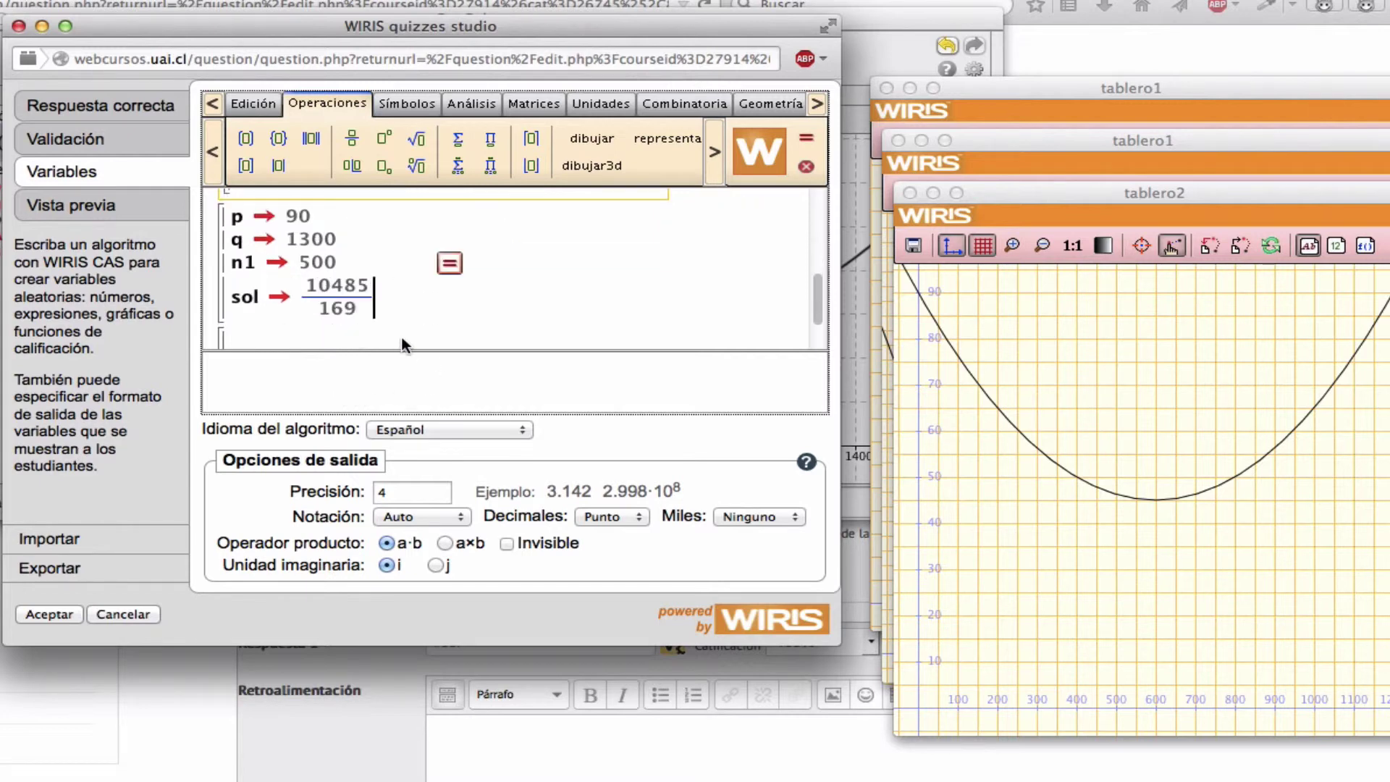
left_click(450, 264)
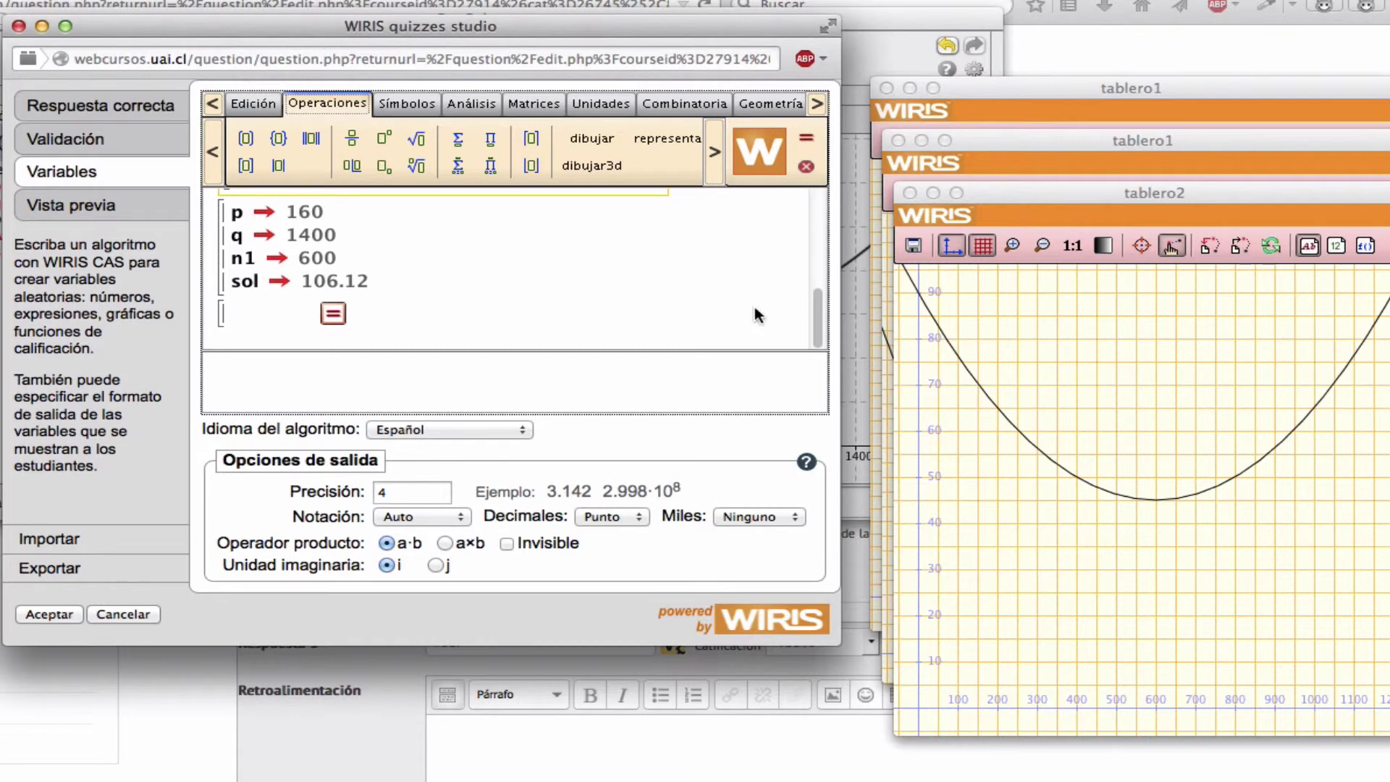
Review the finished algorithm, accept it in WIRIS quizzes studio and save the question's changes
left_click_drag(816, 310, 819, 300)
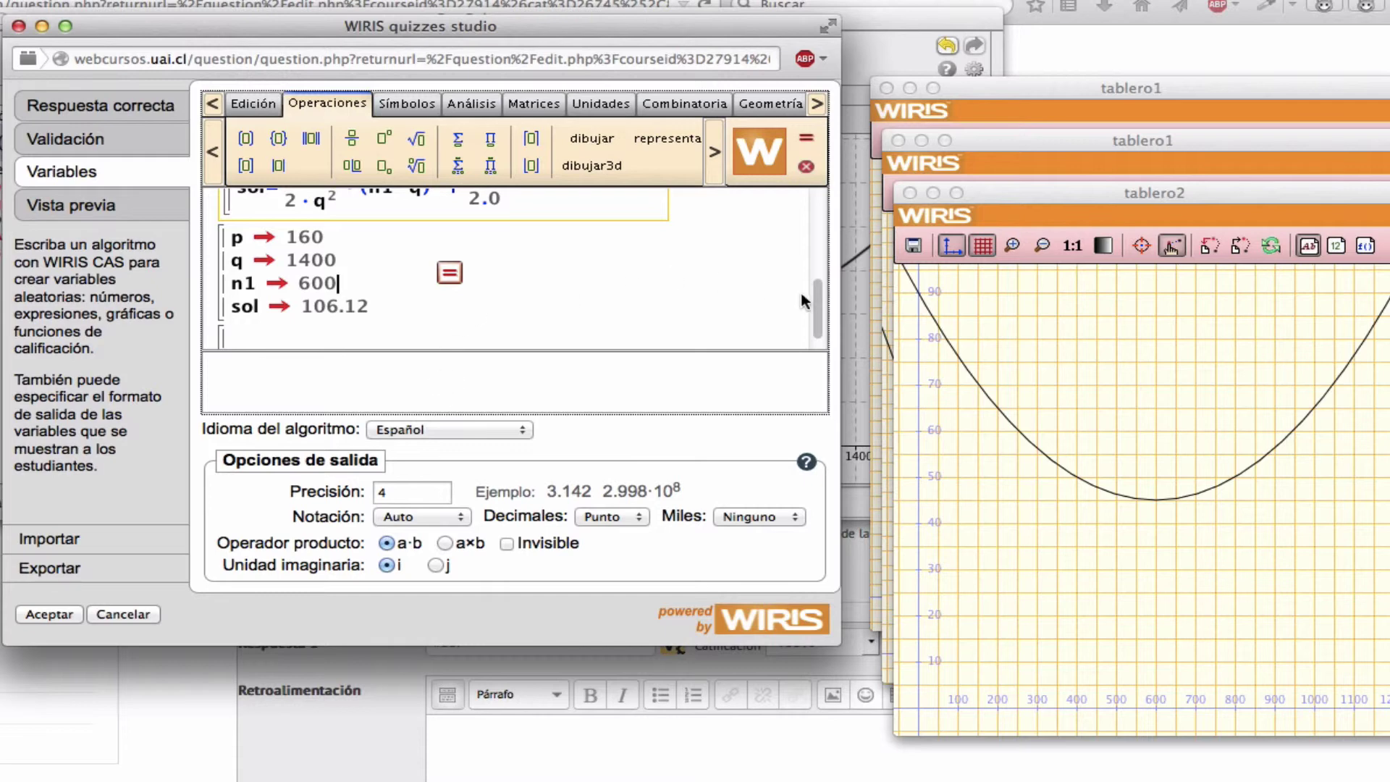
left_click_drag(817, 304, 806, 237)
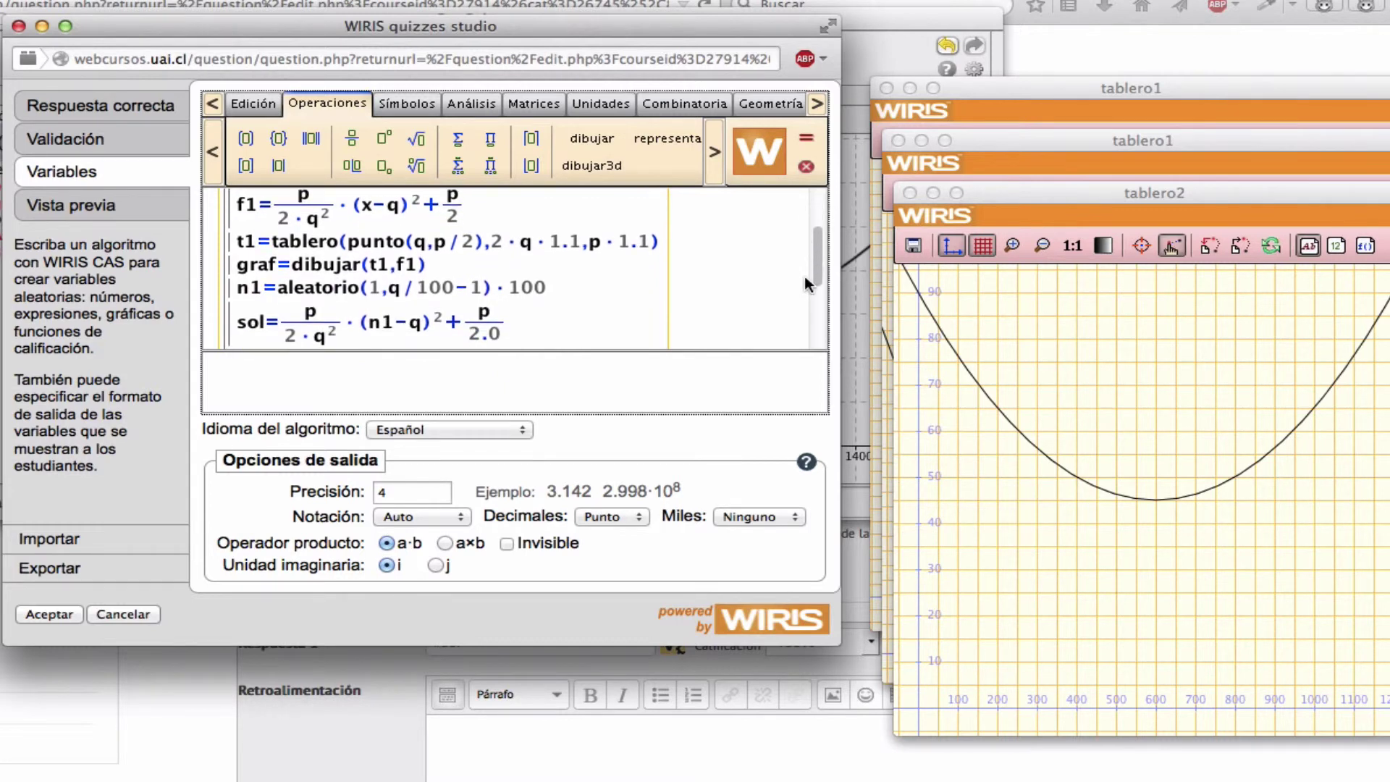
left_click(52, 615)
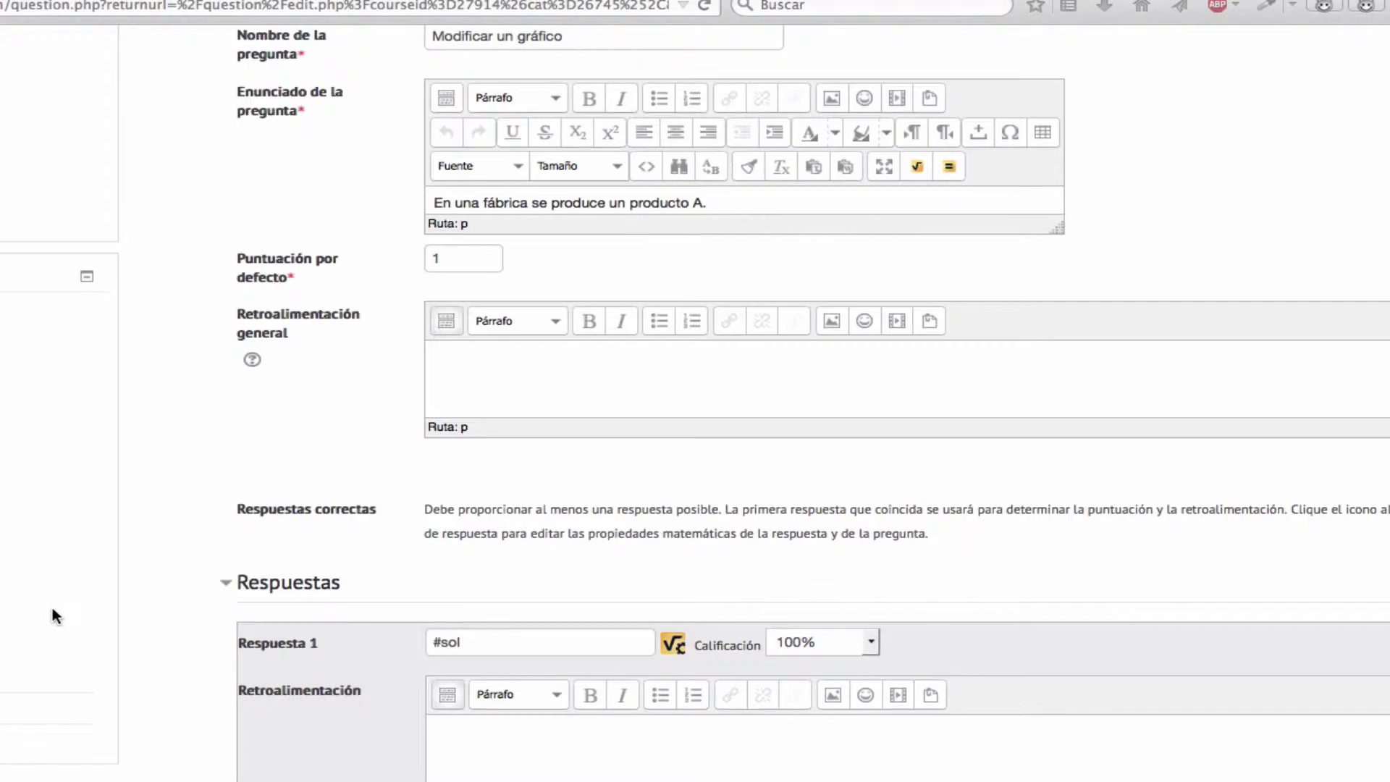
scroll(333, 507, "down", 10)
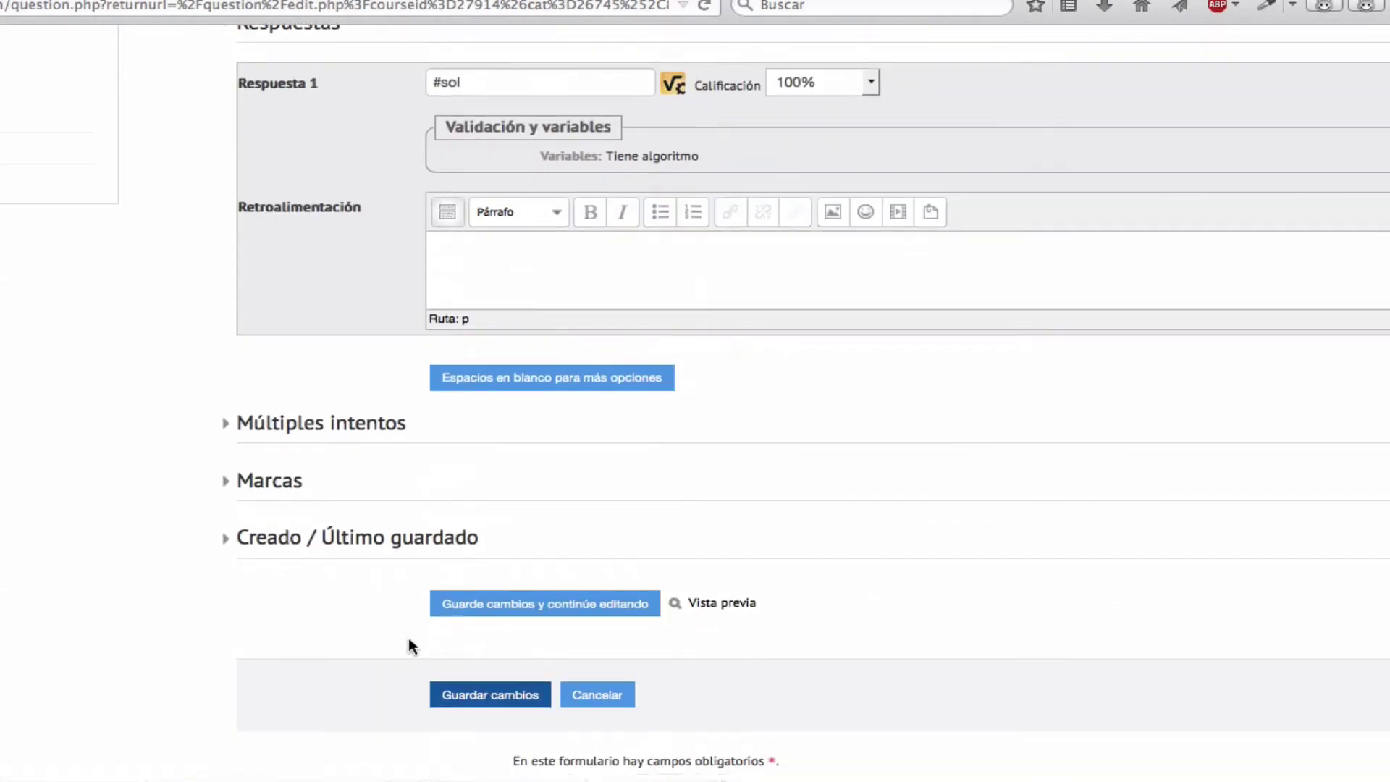
left_click(478, 708)
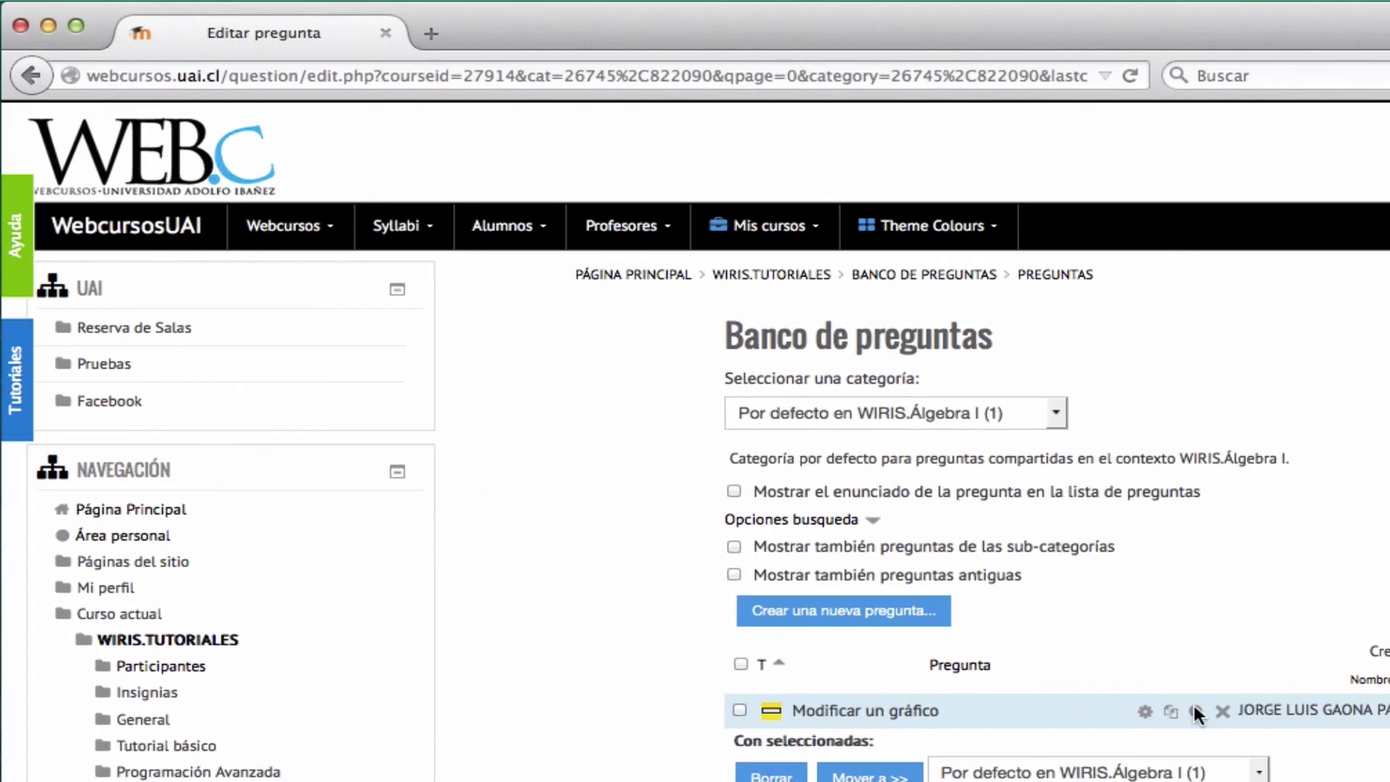
Preview the question Modificar un gráfico and examine its statement, graph, number of units and answer field
left_click(1195, 709)
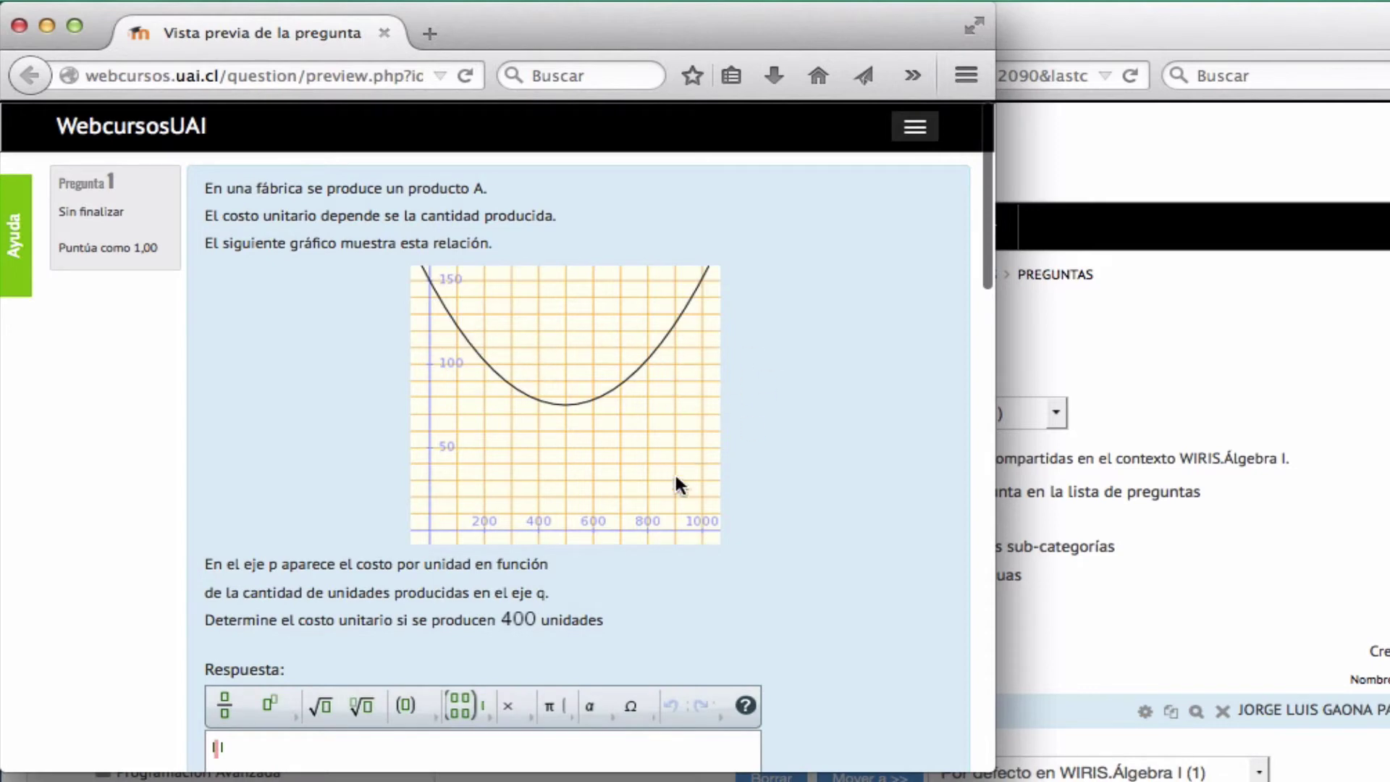
scroll(620, 542, "down", 2)
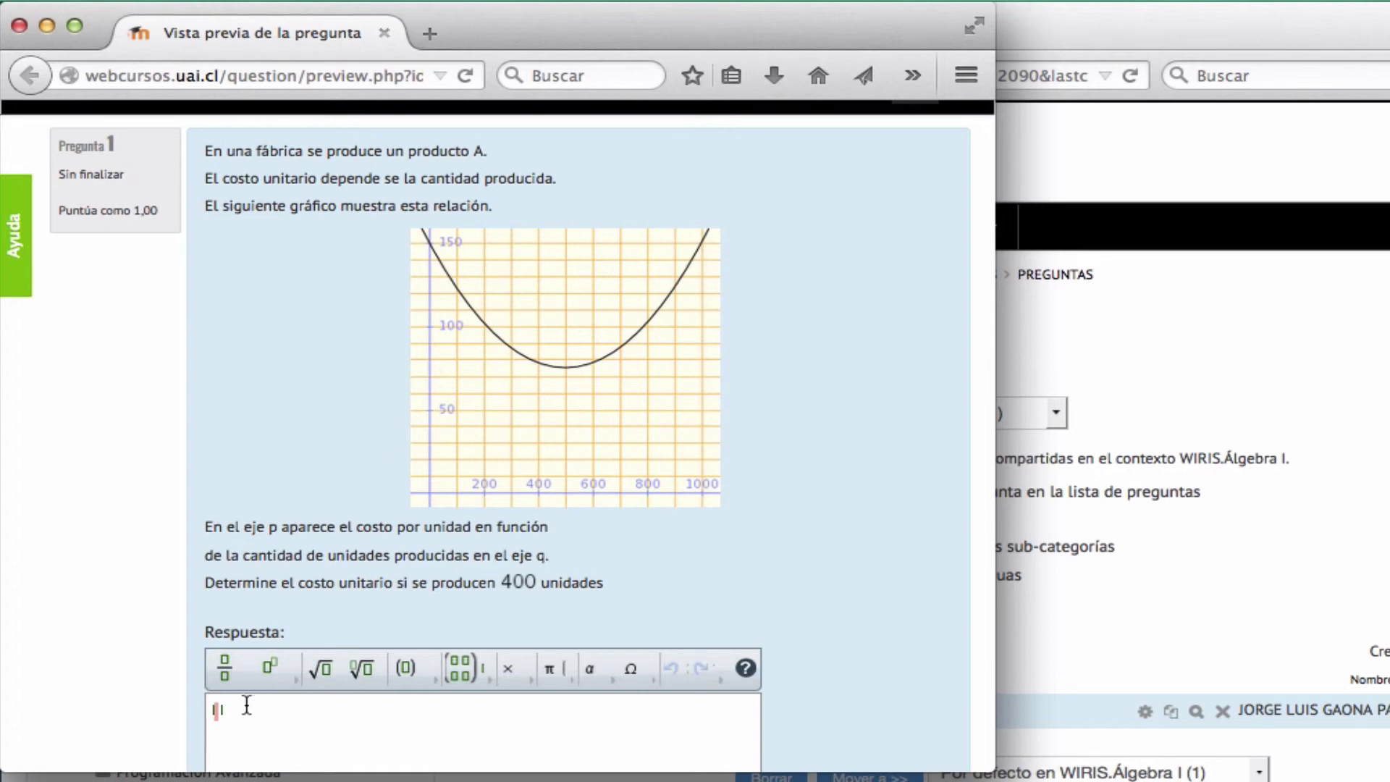
scroll(246, 706, "down", 3)
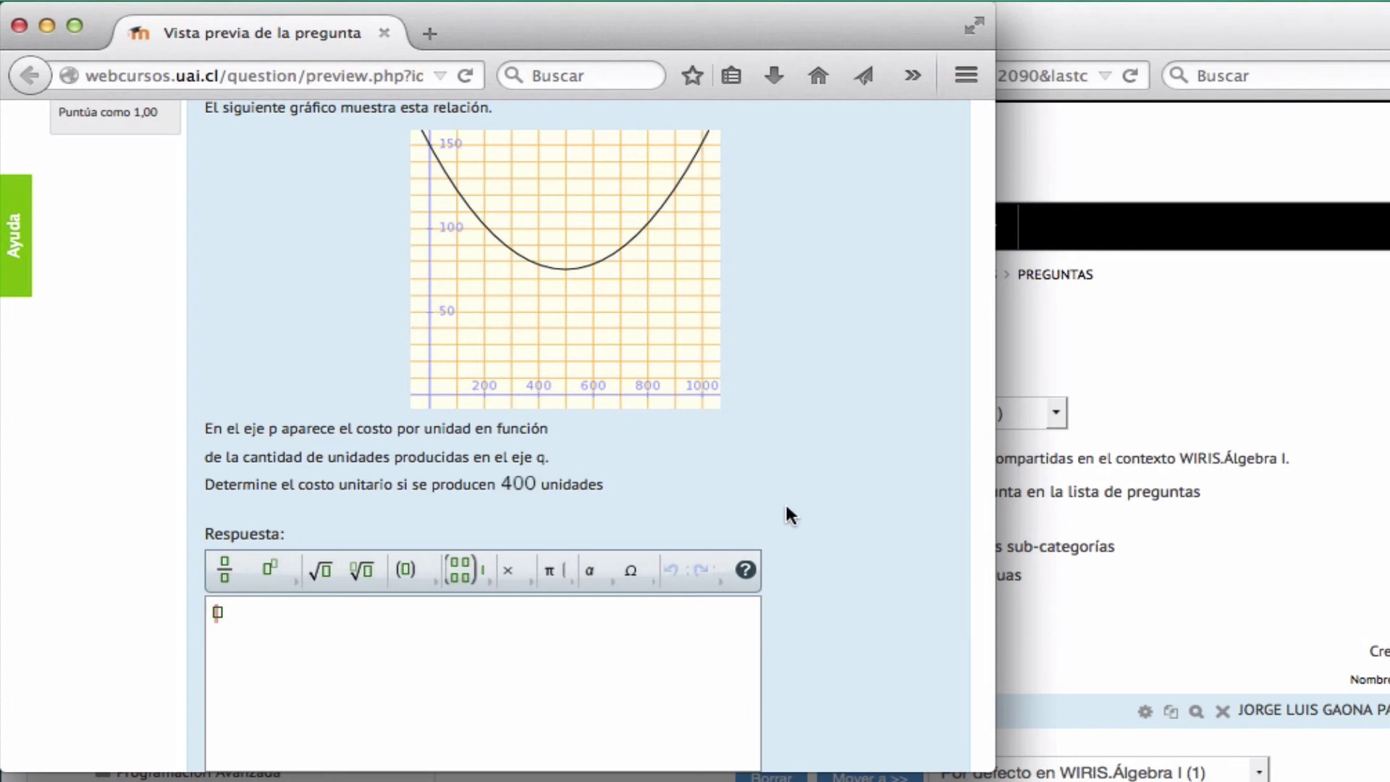
scroll(828, 535, "down", 1)
scroll(827, 534, "up", 2)
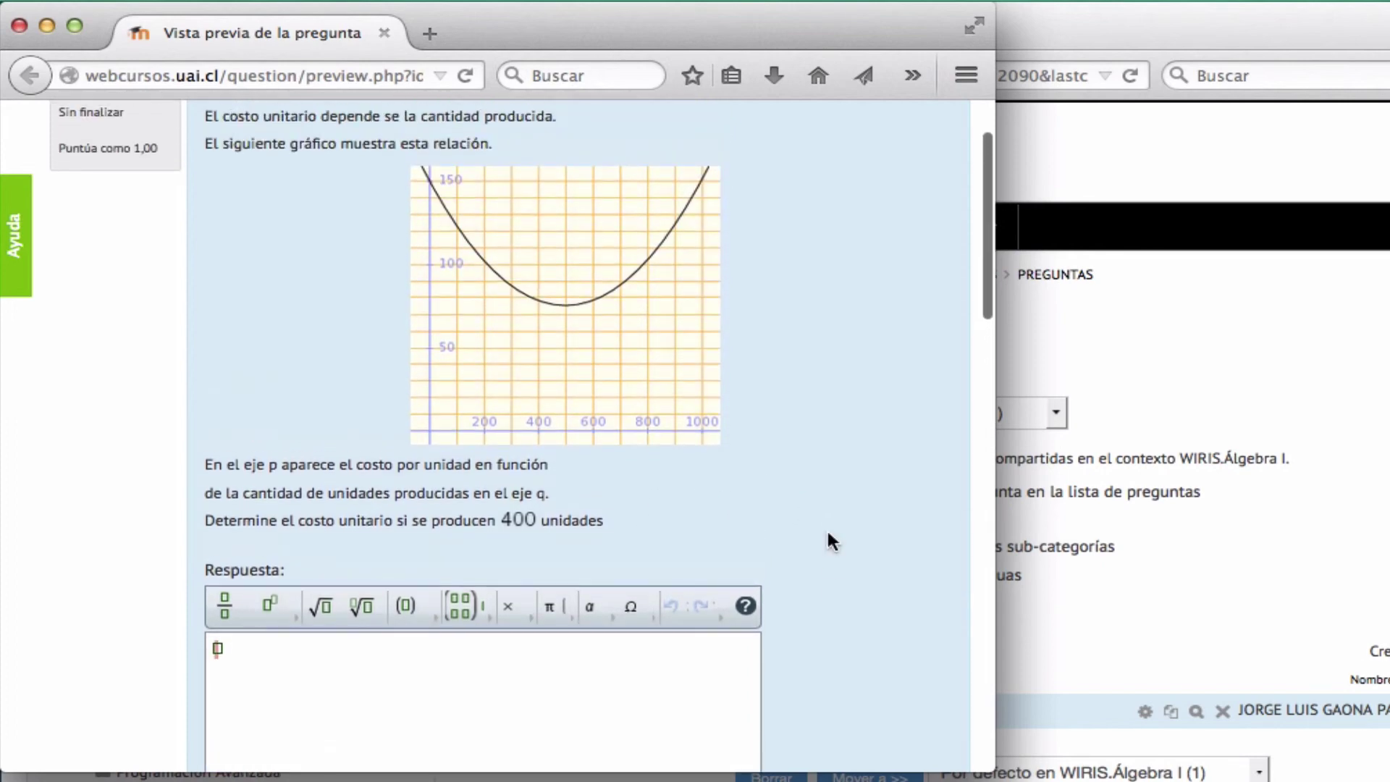
scroll(828, 534, "down", 2)
scroll(828, 534, "up", 3)
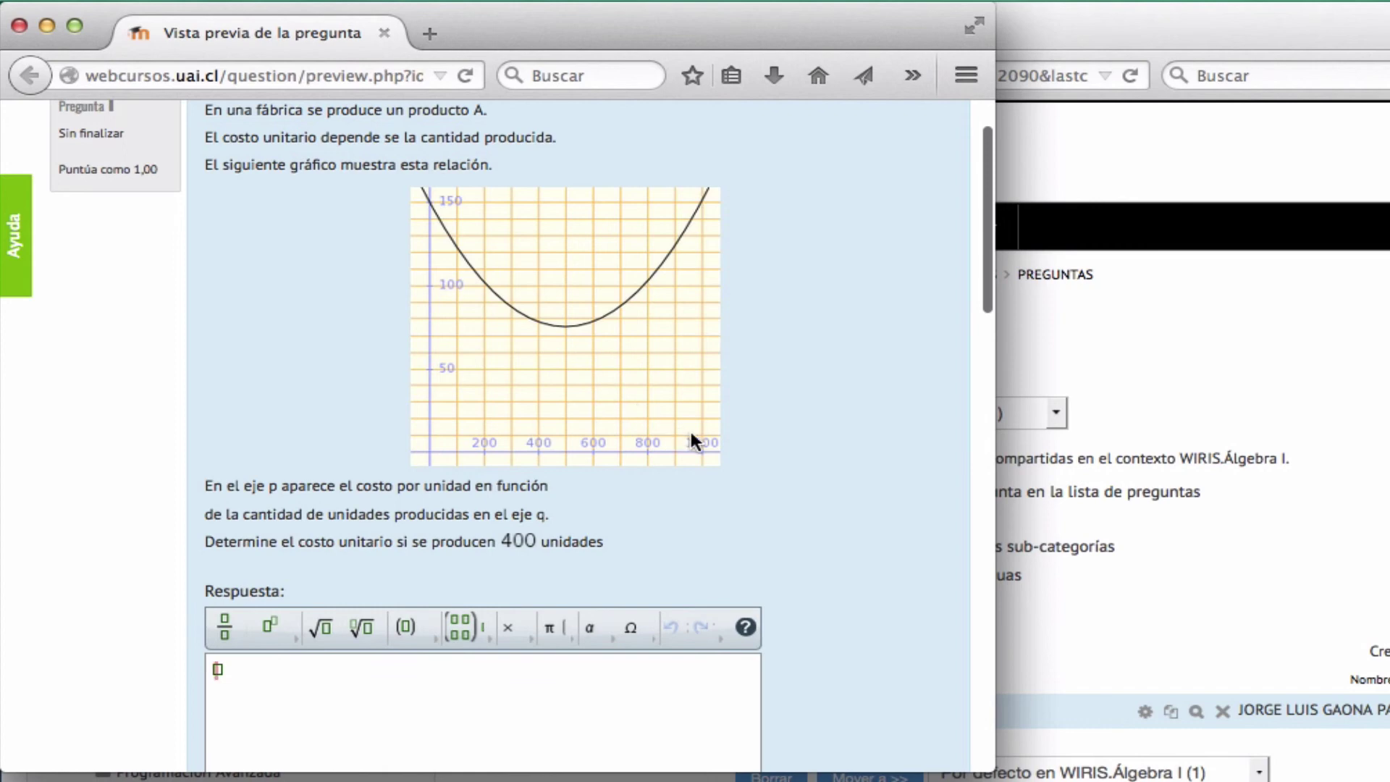
scroll(463, 265, "up", 2)
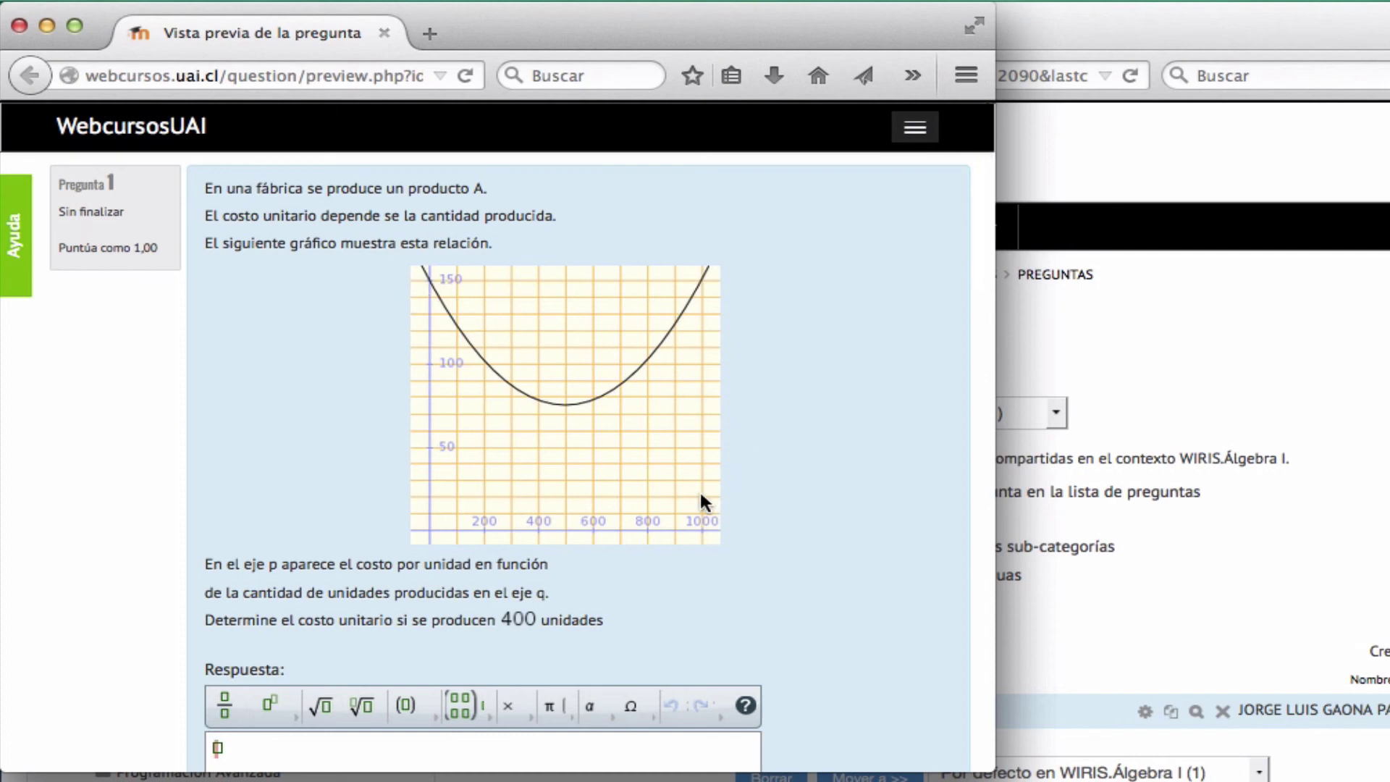
scroll(701, 499, "down", 2)
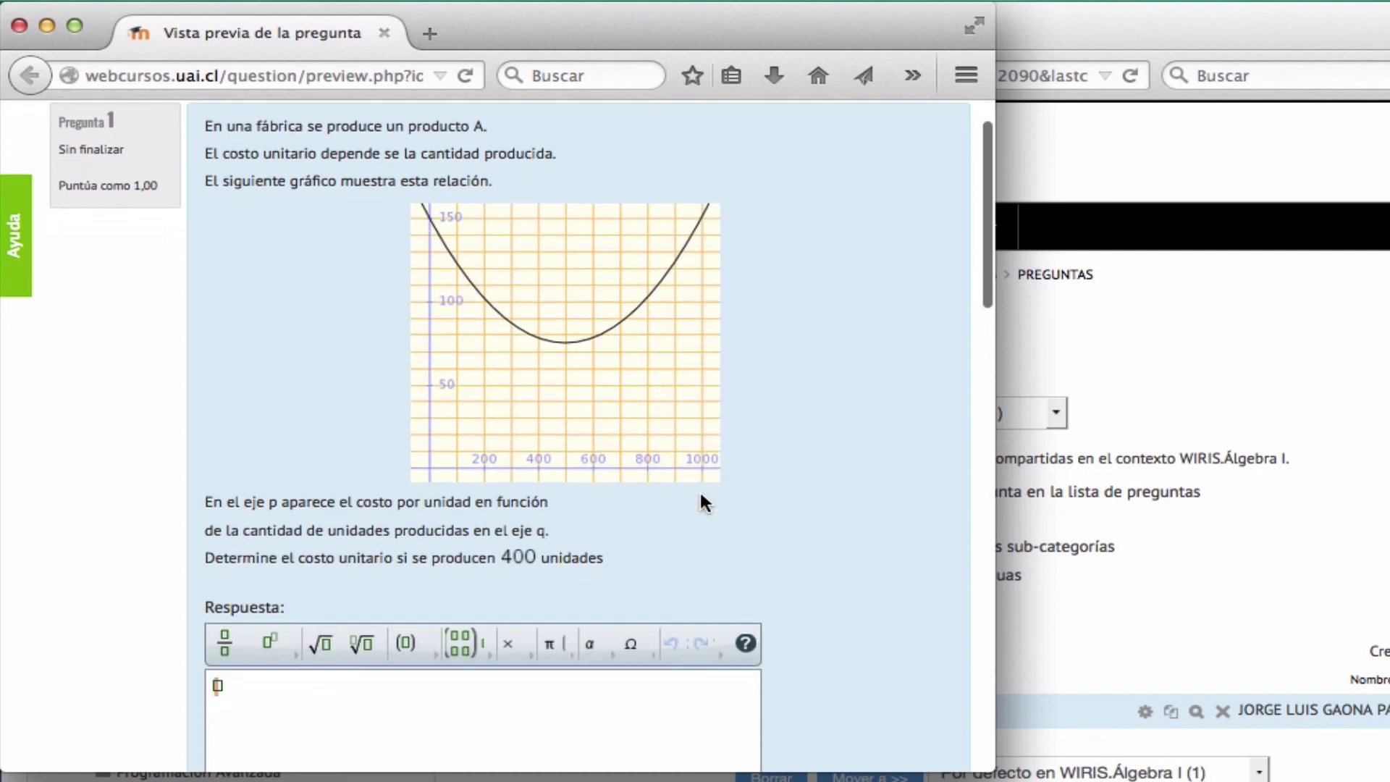
scroll(701, 501, "down", 2)
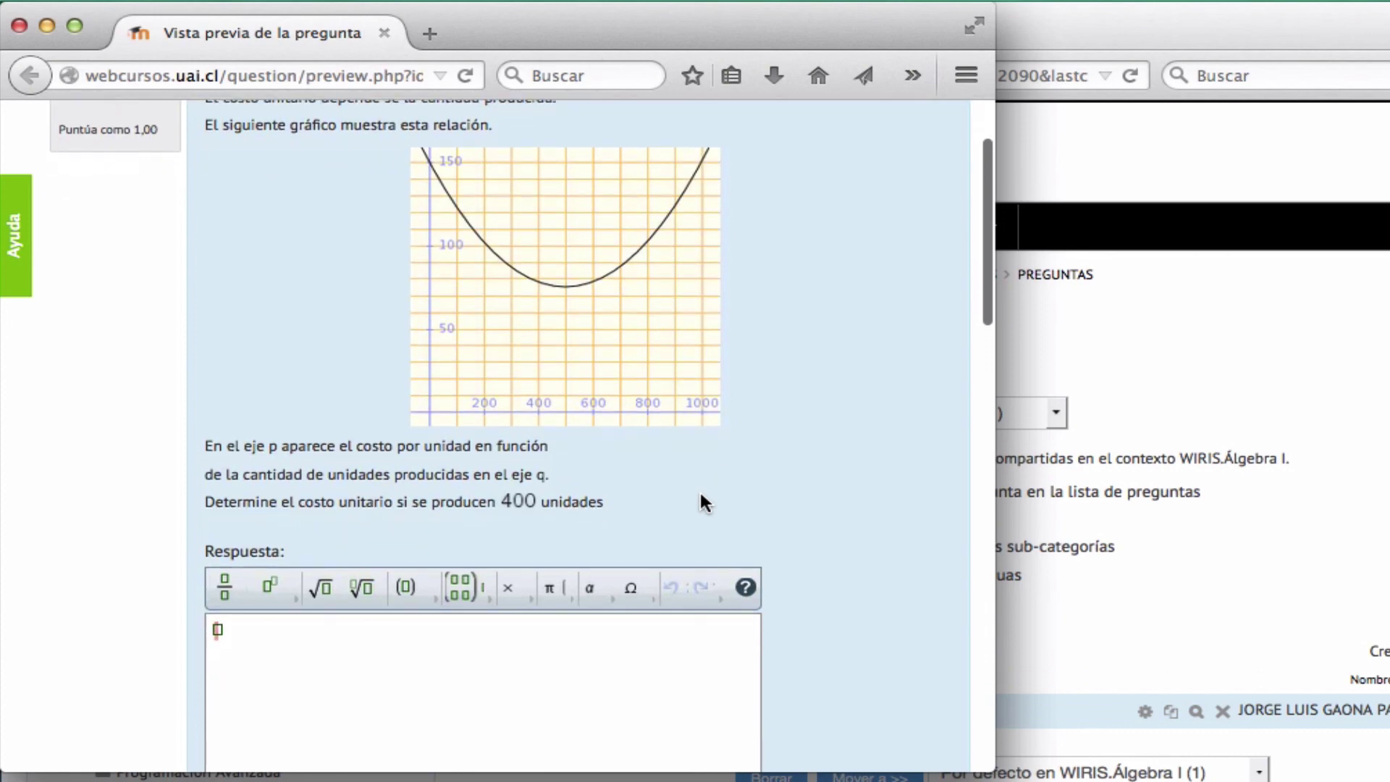